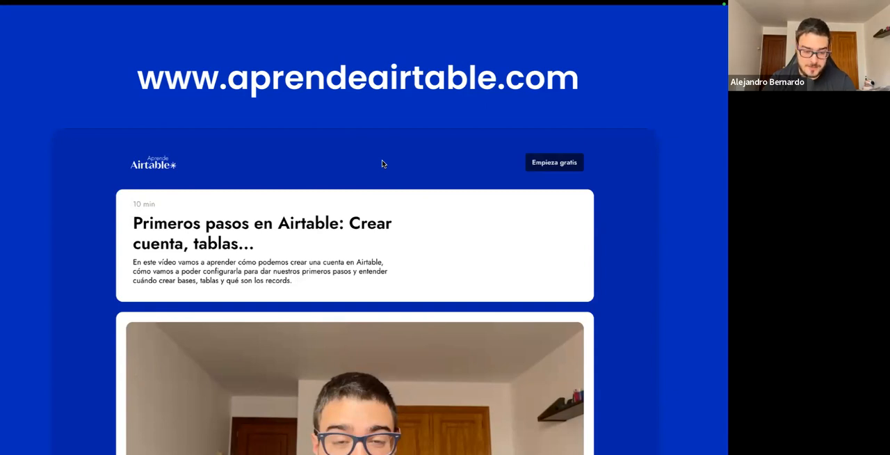
{"action": "key", "text": "Right"}
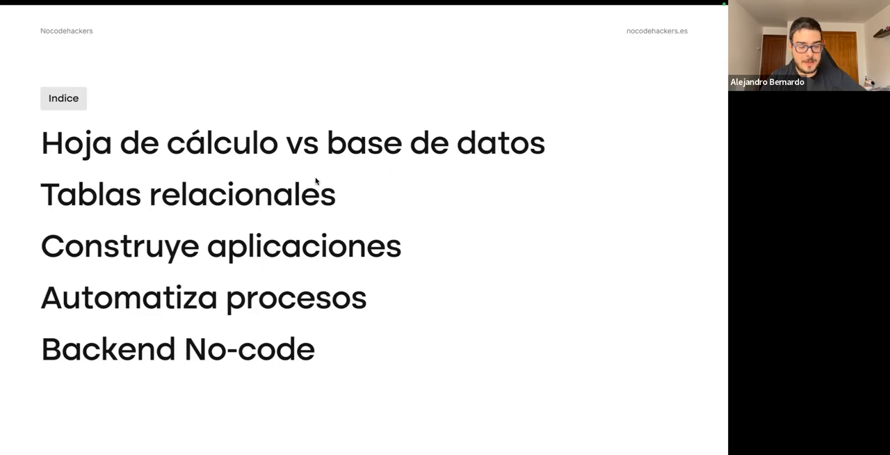
Switch to Finder and preview the contents of SvVpAH1kQqSAZkUgym82rA.csv in the Descargas folder.
{"action": "key", "text": "alt+space"}
{"action": "type", "text": "fin"}
{"action": "key", "text": "Return"}
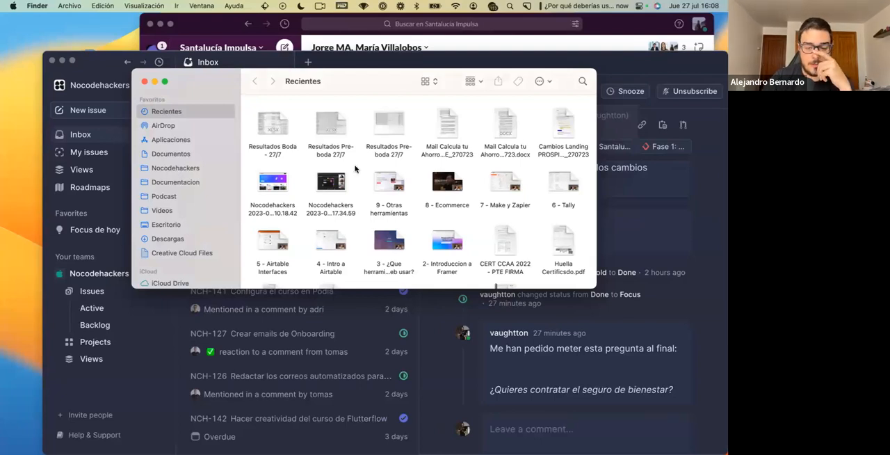
{"action": "left_click", "coordinate": [175, 241]}
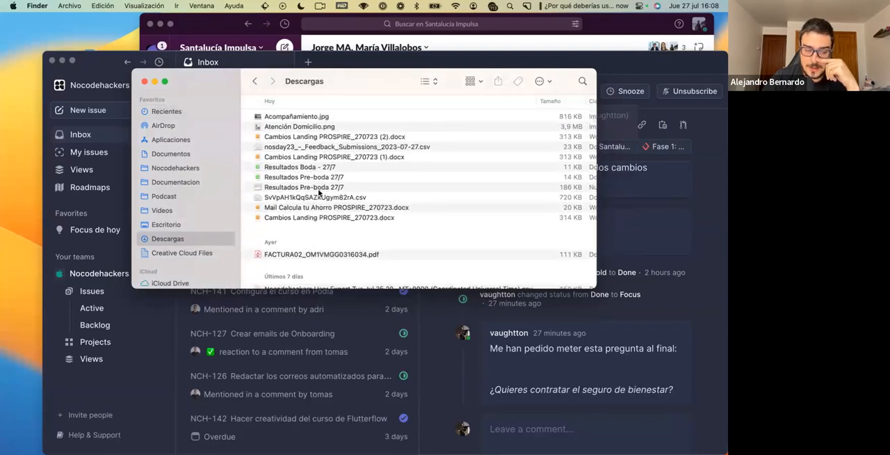
{"action": "left_click", "coordinate": [319, 196]}
{"action": "key", "text": "space"}
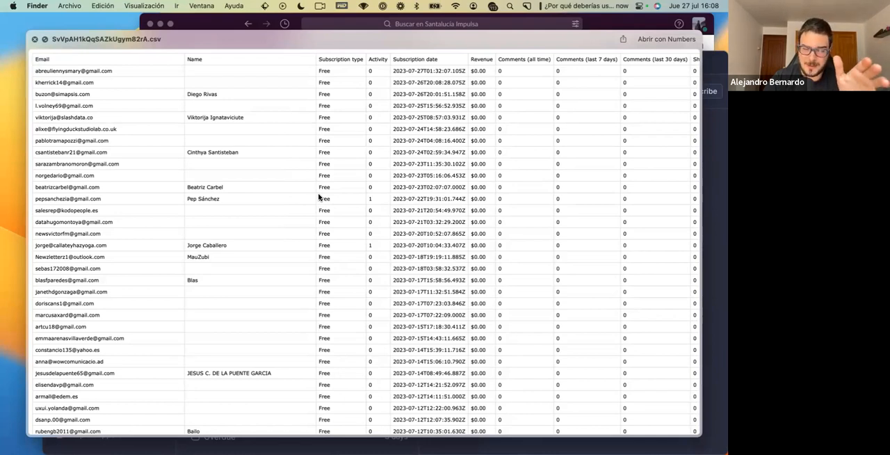
{"action": "key", "text": "space"}
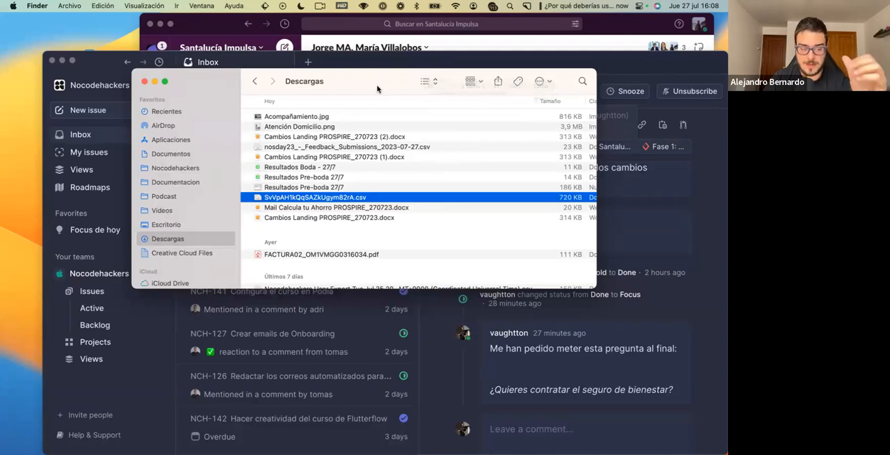
Return to the browser and open the Nocodehackers (v3) base in Airtable.
{"action": "key", "text": "ctrl+Right"}
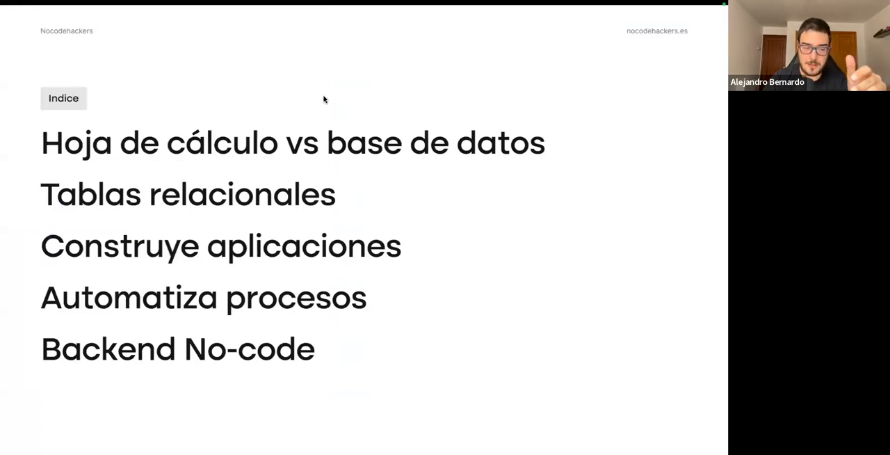
{"action": "mouse_move", "coordinate": [3, 164]}
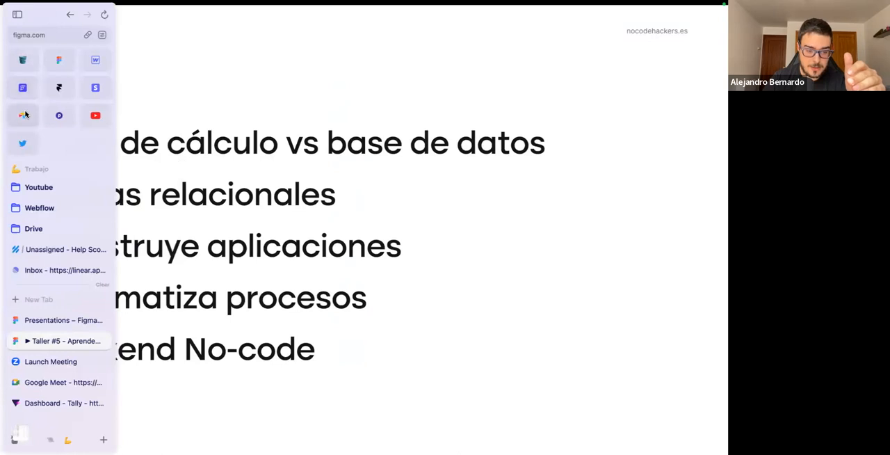
{"action": "left_click", "coordinate": [25, 114]}
{"action": "left_click", "coordinate": [583, 152]}
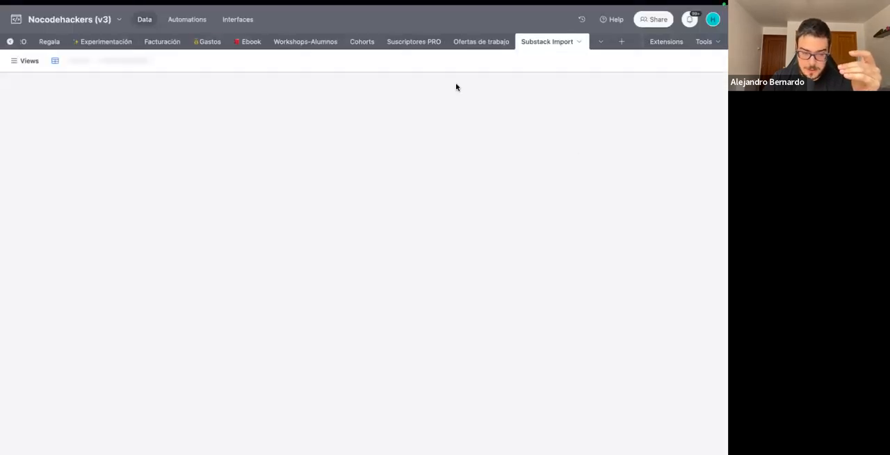
Load SvVpAH1kQqSAZkUgym82rA.csv from Downloads as the CSV source for a new table in the base.
{"action": "left_click", "coordinate": [621, 42]}
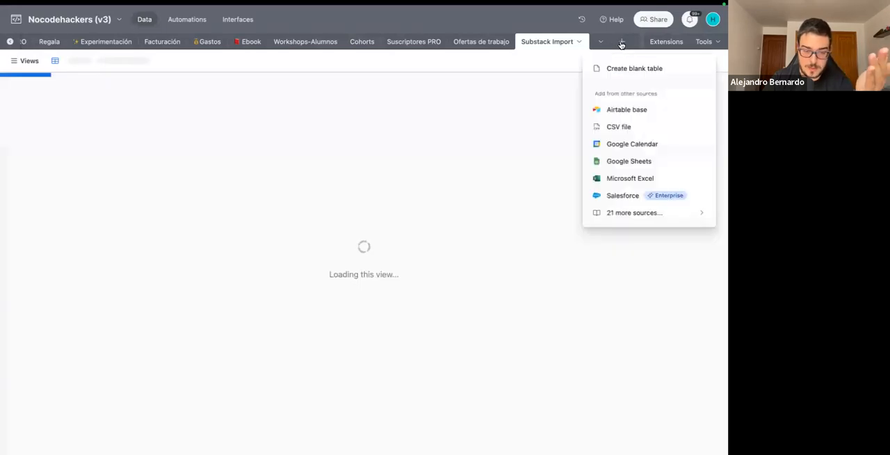
{"action": "left_click", "coordinate": [609, 128]}
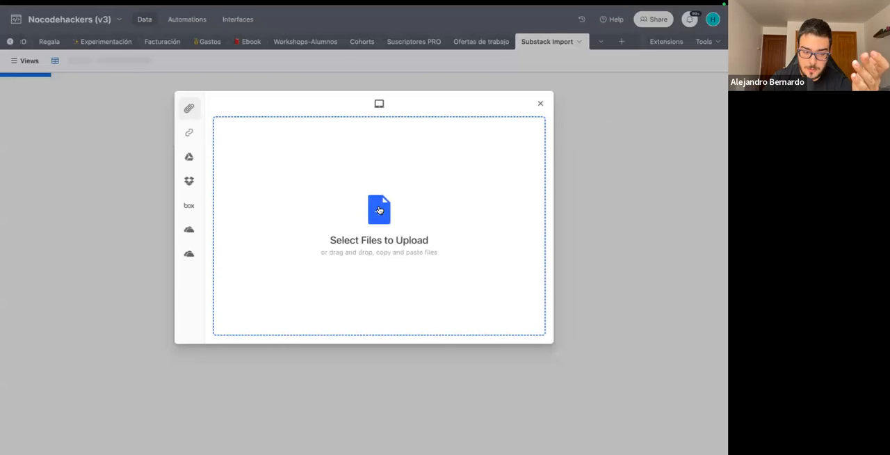
{"action": "left_click", "coordinate": [379, 210]}
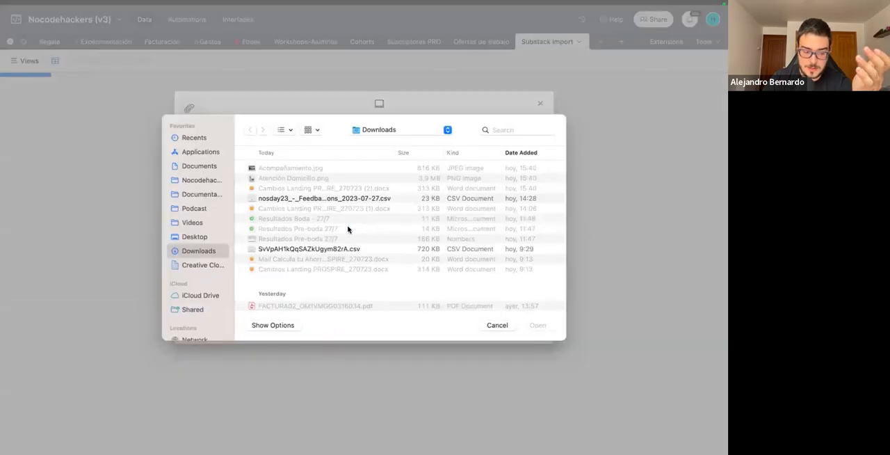
{"action": "left_click", "coordinate": [324, 249]}
{"action": "double_click", "coordinate": [324, 249]}
{"action": "left_click", "coordinate": [521, 330]}
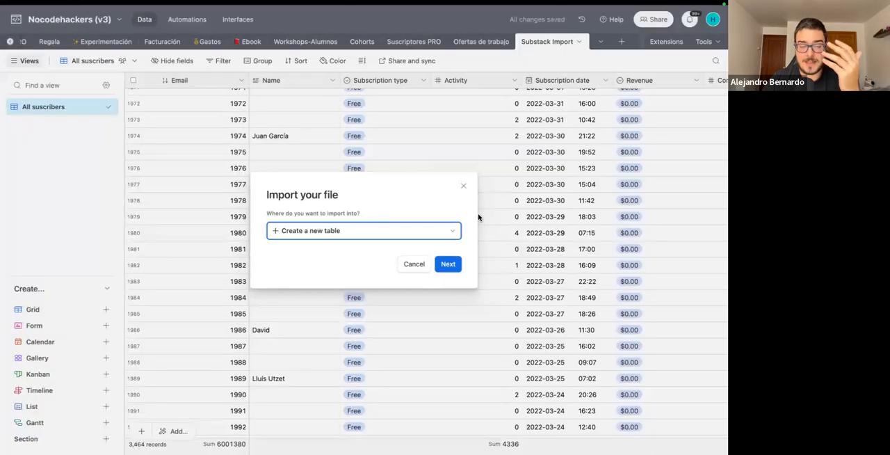
{"action": "left_click", "coordinate": [447, 264]}
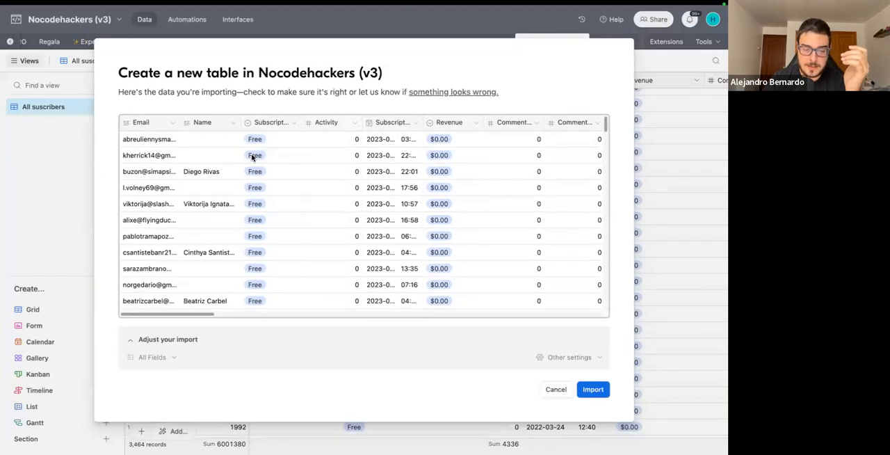
Review the fields in the new table's import preview, and stop the import without creating the table.
{"action": "scroll", "coordinate": [251, 157], "scroll_direction": "right", "scroll_amount": 15}
{"action": "scroll", "coordinate": [251, 157], "scroll_direction": "left", "scroll_amount": 15}
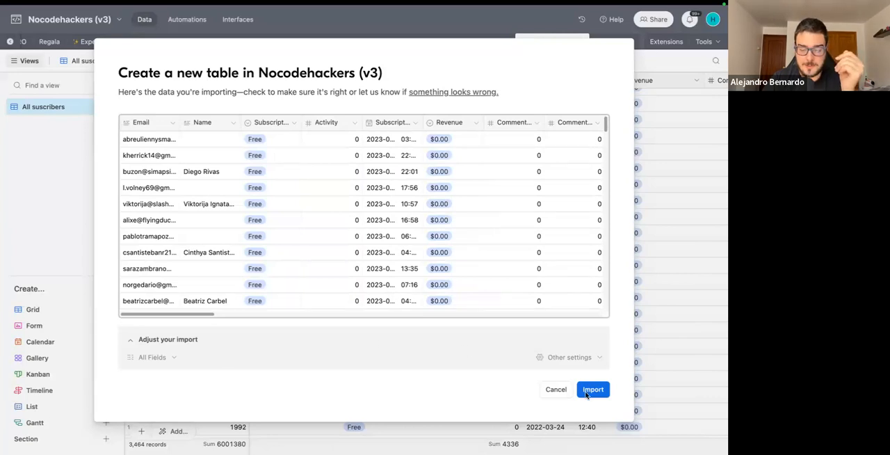
{"action": "left_click", "coordinate": [556, 389]}
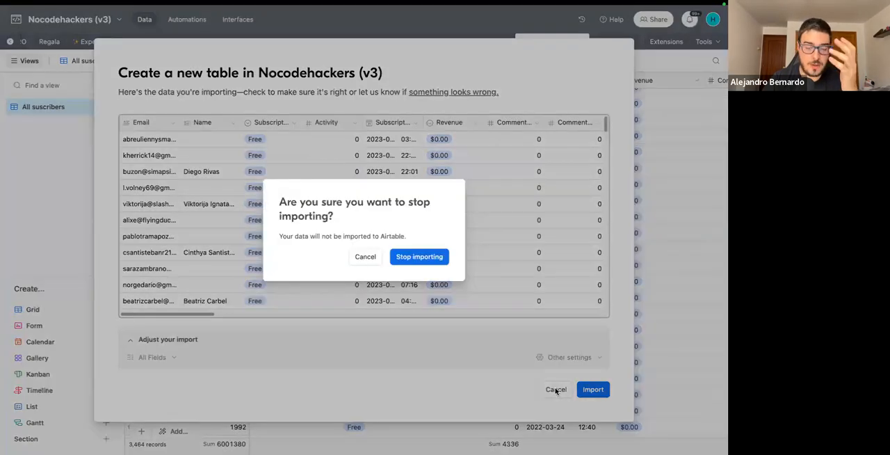
{"action": "left_click", "coordinate": [420, 258]}
Group the records of the All suscribers view in the Substack Import table by Subscription source (free).
{"action": "scroll", "coordinate": [366, 195], "scroll_direction": "up", "scroll_amount": 20}
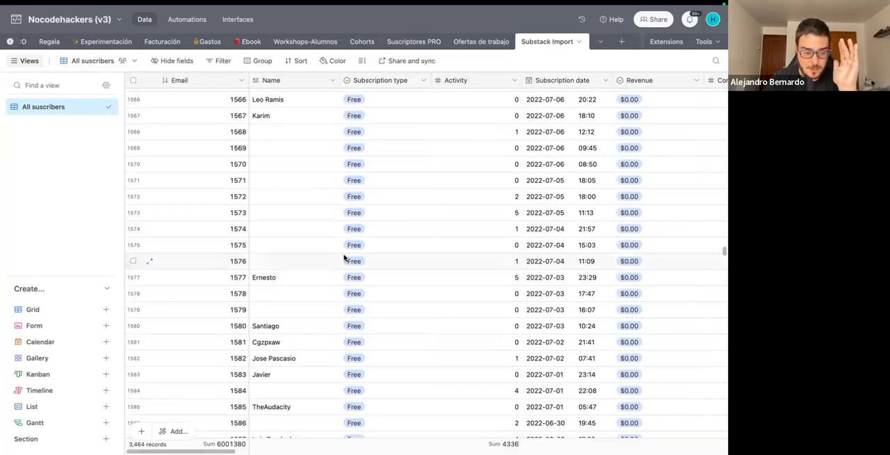
{"action": "scroll", "coordinate": [344, 257], "scroll_direction": "down", "scroll_amount": 20}
{"action": "scroll", "coordinate": [344, 258], "scroll_direction": "down", "scroll_amount": 20}
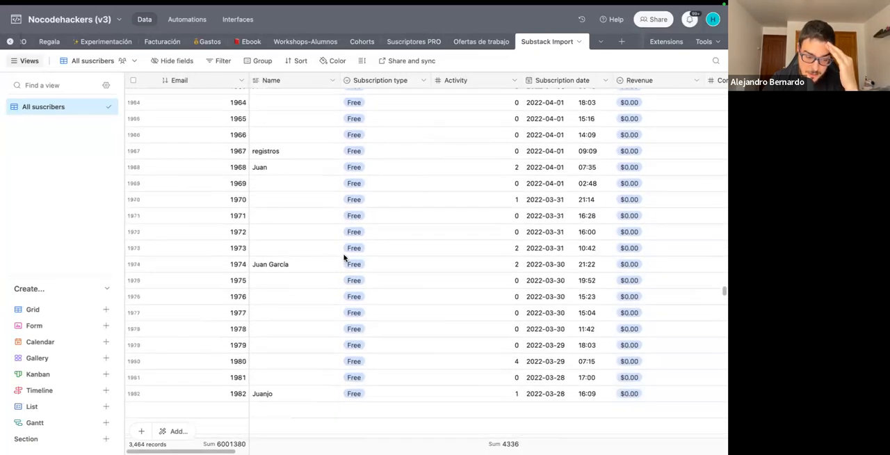
{"action": "scroll", "coordinate": [344, 258], "scroll_direction": "down", "scroll_amount": 20}
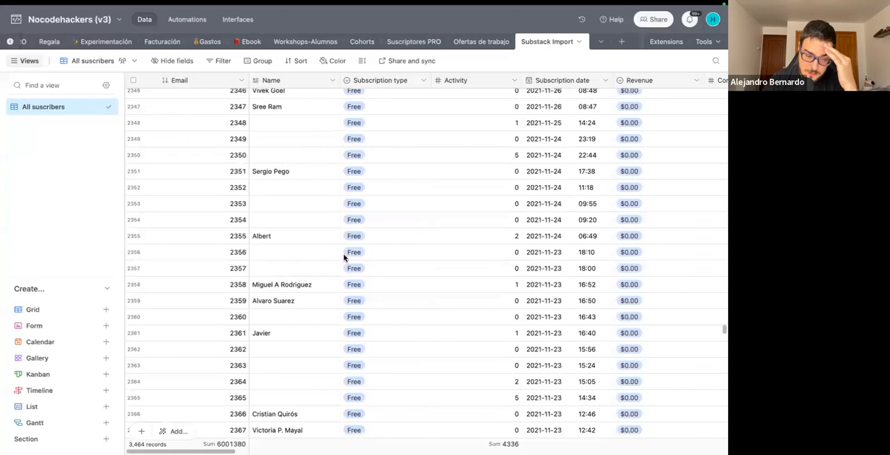
{"action": "scroll", "coordinate": [343, 258], "scroll_direction": "down", "scroll_amount": 3}
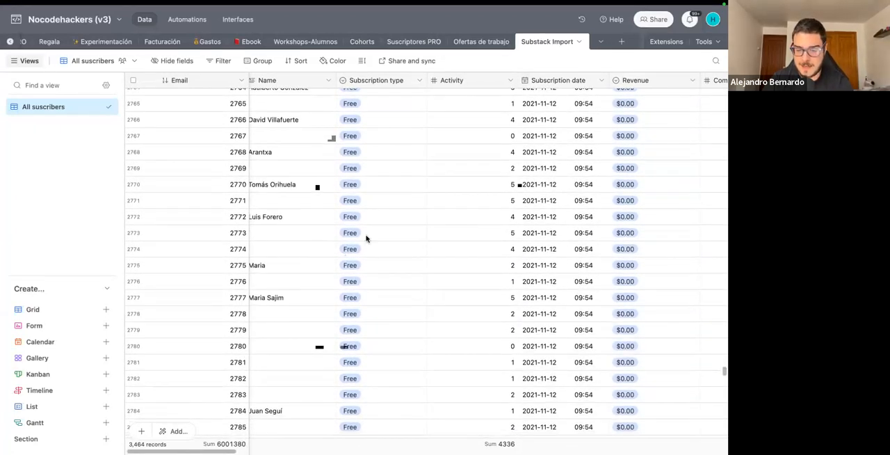
{"action": "left_click", "coordinate": [263, 62]}
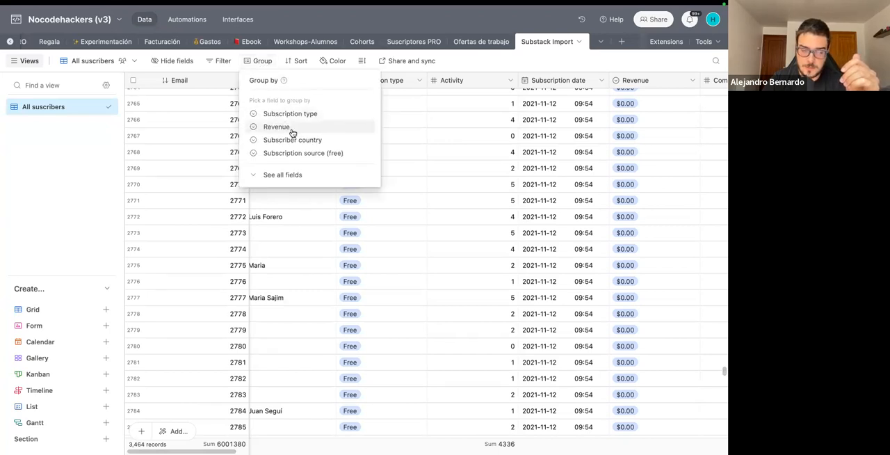
{"action": "left_click", "coordinate": [295, 153]}
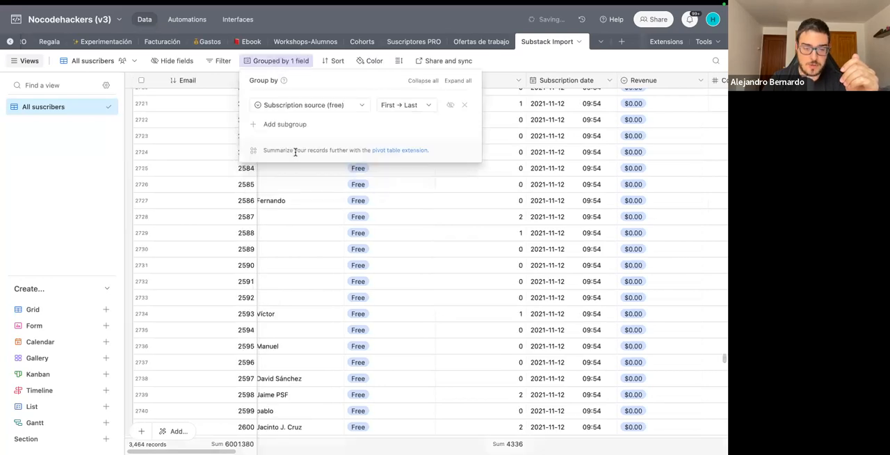
{"action": "left_click", "coordinate": [525, 61]}
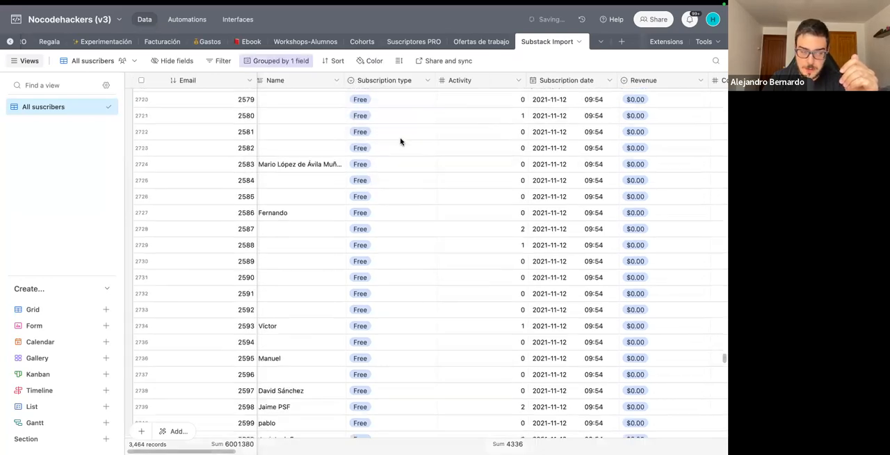
Collapse the first eight subscription source groups, from (Empty) through post-page-subscribe-prompt.
{"action": "scroll", "coordinate": [400, 142], "scroll_direction": "up", "scroll_amount": 20}
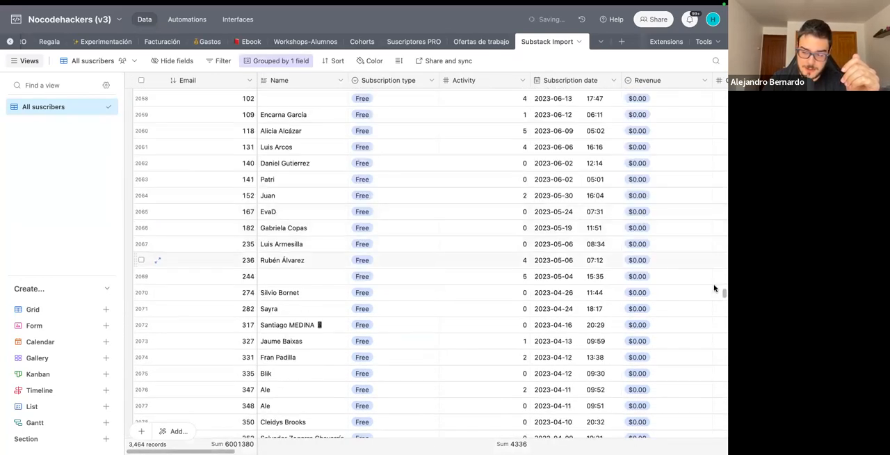
{"action": "left_click_drag", "start_coordinate": [721, 295], "coordinate": [721, 97]}
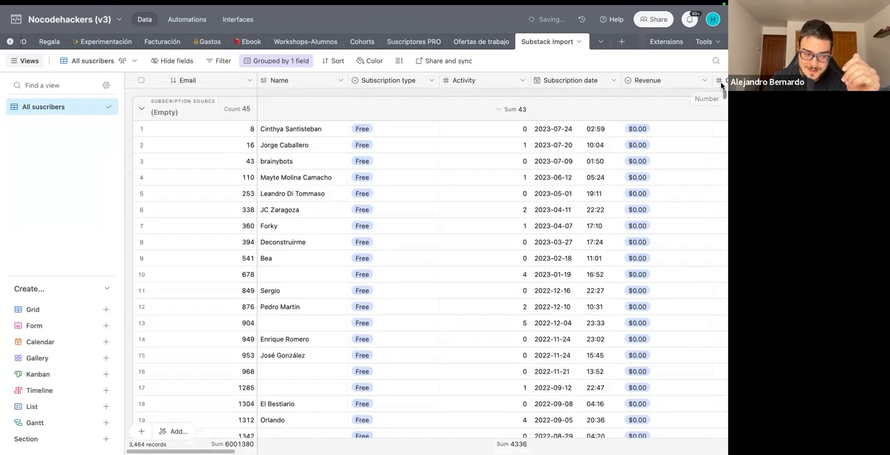
{"action": "left_click", "coordinate": [141, 108]}
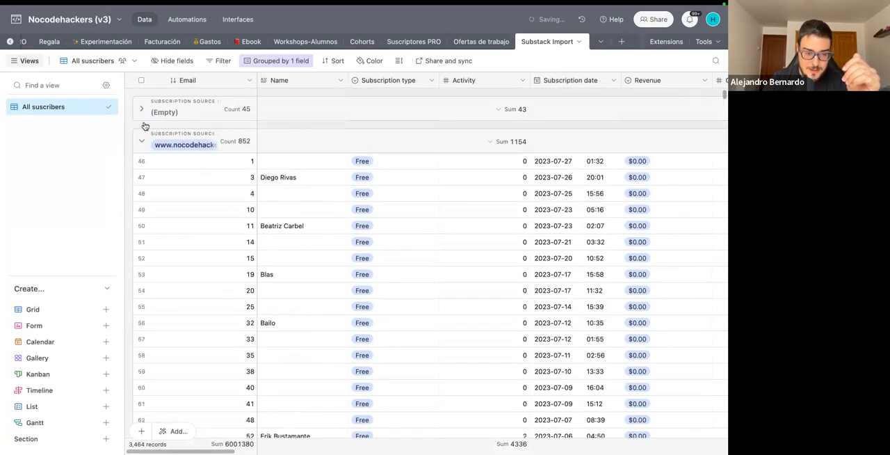
{"action": "left_click", "coordinate": [142, 144]}
{"action": "left_click", "coordinate": [141, 173]}
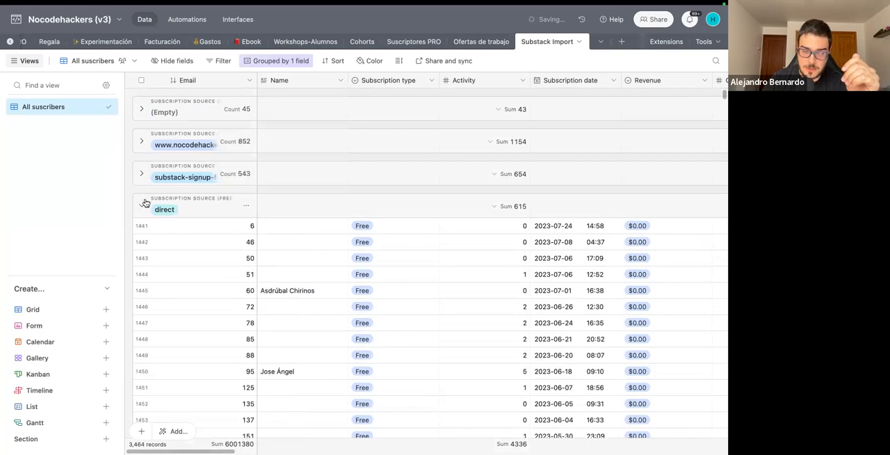
{"action": "left_click", "coordinate": [141, 207]}
{"action": "left_click", "coordinate": [141, 239]}
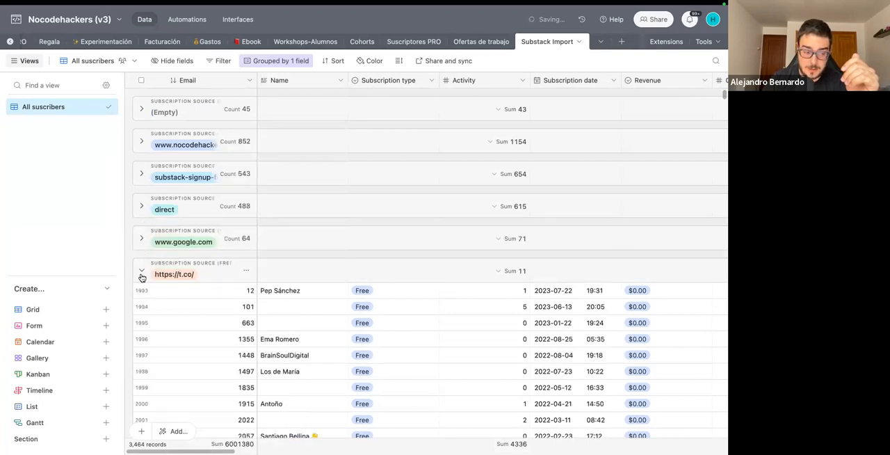
{"action": "left_click", "coordinate": [142, 270]}
{"action": "left_click", "coordinate": [141, 303]}
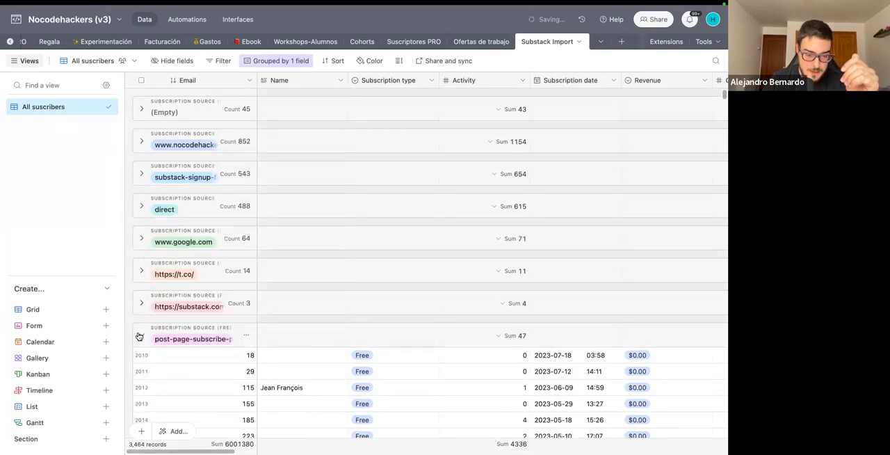
{"action": "left_click", "coordinate": [141, 335]}
{"action": "left_click_drag", "start_coordinate": [257, 82], "coordinate": [317, 85]}
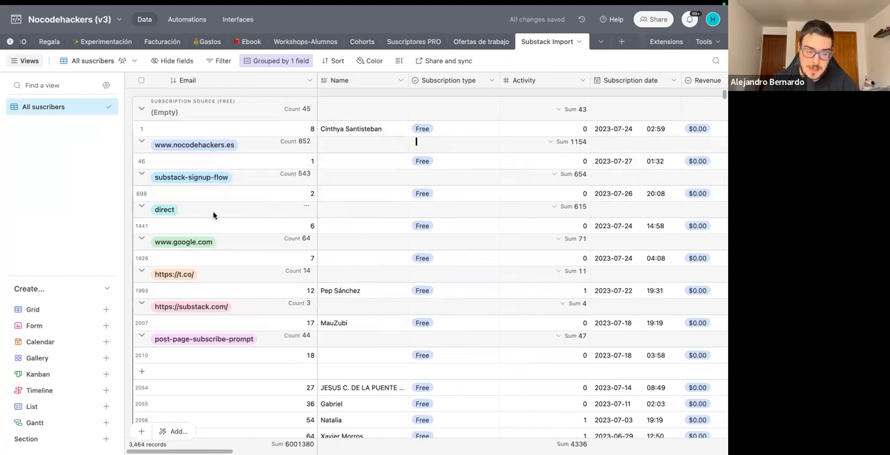
{"action": "scroll", "coordinate": [310, 232], "scroll_direction": "down", "scroll_amount": 3}
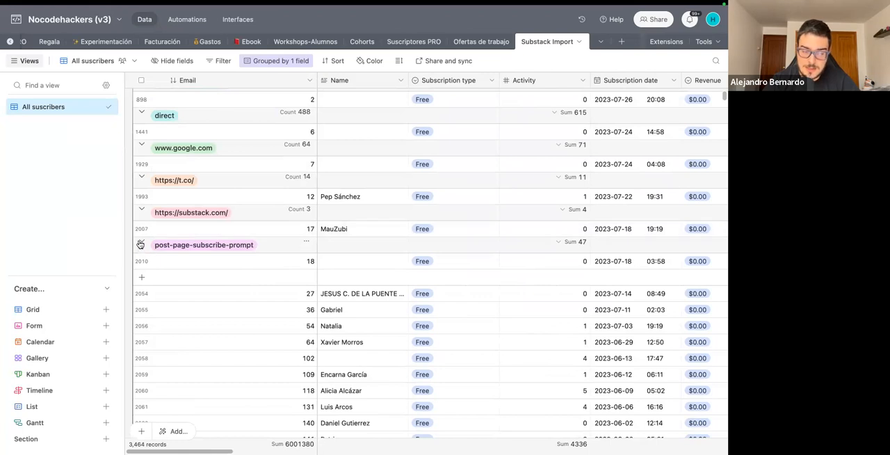
{"action": "scroll", "coordinate": [208, 199], "scroll_direction": "up", "scroll_amount": 15}
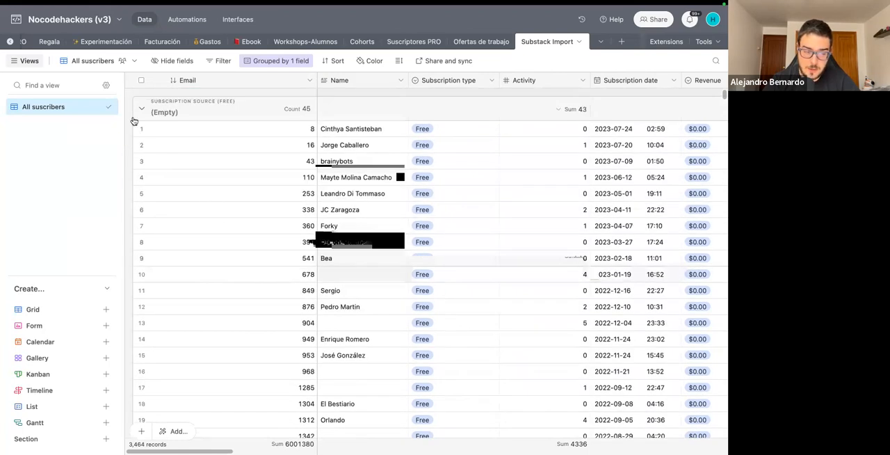
{"action": "left_click", "coordinate": [142, 109]}
{"action": "left_click", "coordinate": [141, 141]}
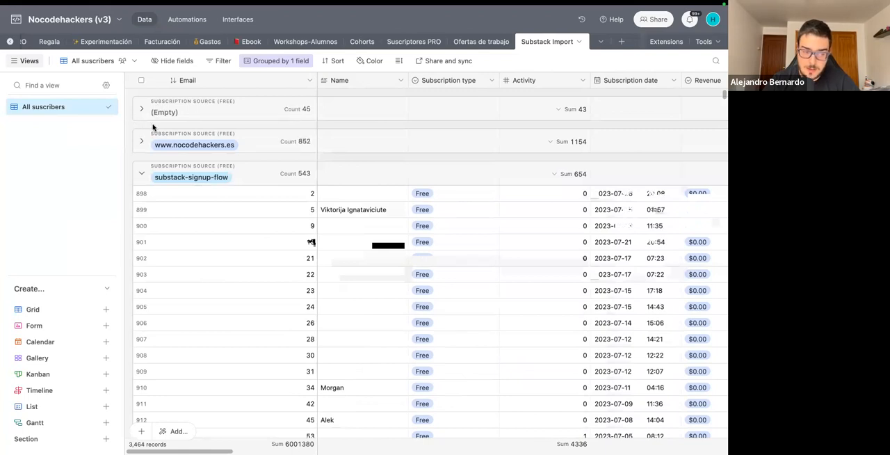
{"action": "left_click", "coordinate": [140, 173]}
Add Subscriber country as a subgroup under the Subscription source (free) grouping.
{"action": "left_click", "coordinate": [279, 61]}
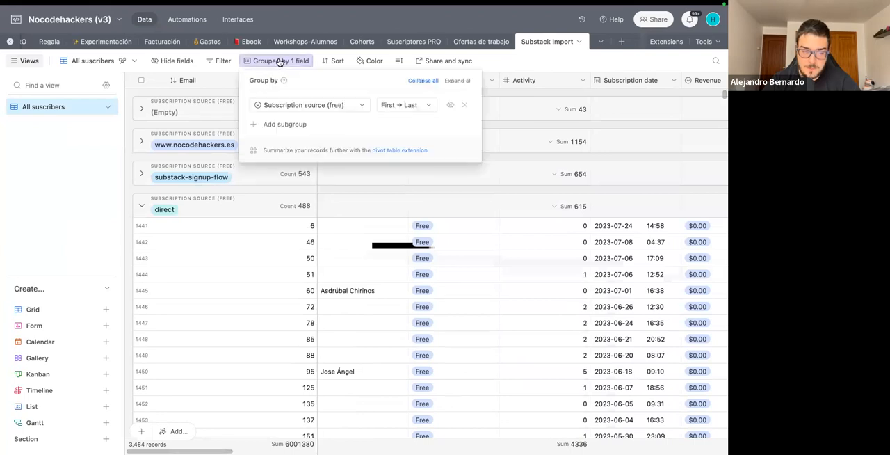
{"action": "left_click", "coordinate": [291, 123]}
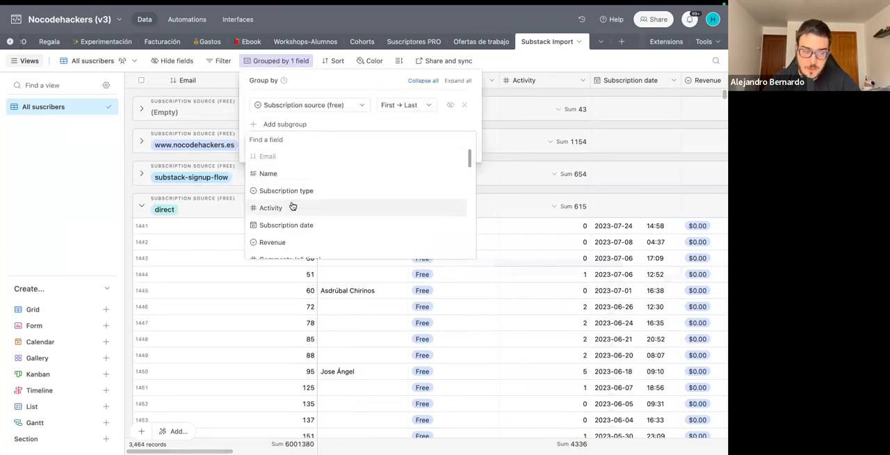
{"action": "scroll", "coordinate": [292, 206], "scroll_direction": "down", "scroll_amount": 3}
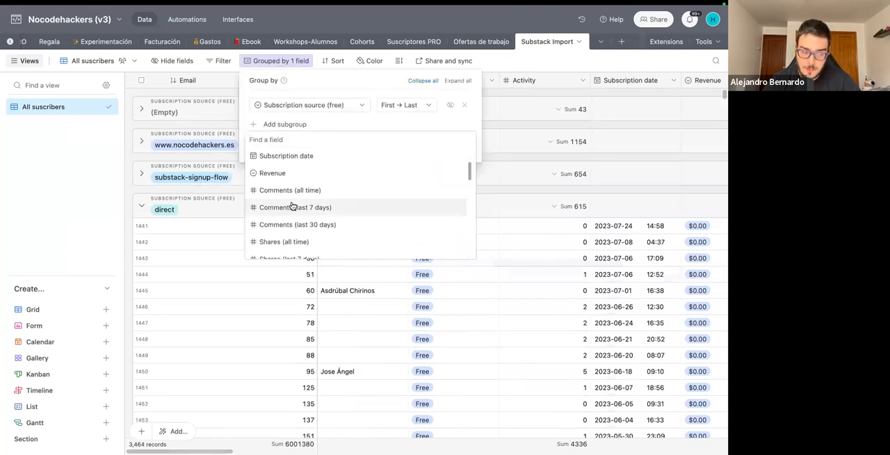
{"action": "scroll", "coordinate": [292, 206], "scroll_direction": "down", "scroll_amount": 3}
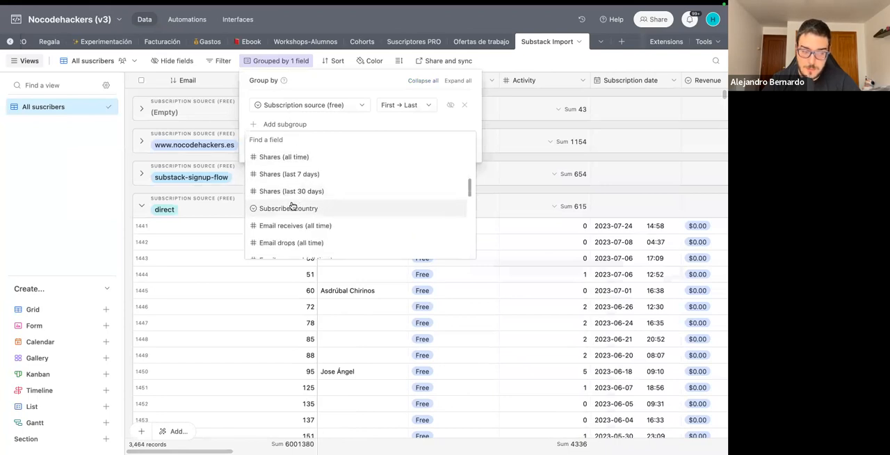
{"action": "left_click", "coordinate": [292, 206]}
{"action": "left_click", "coordinate": [199, 189]}
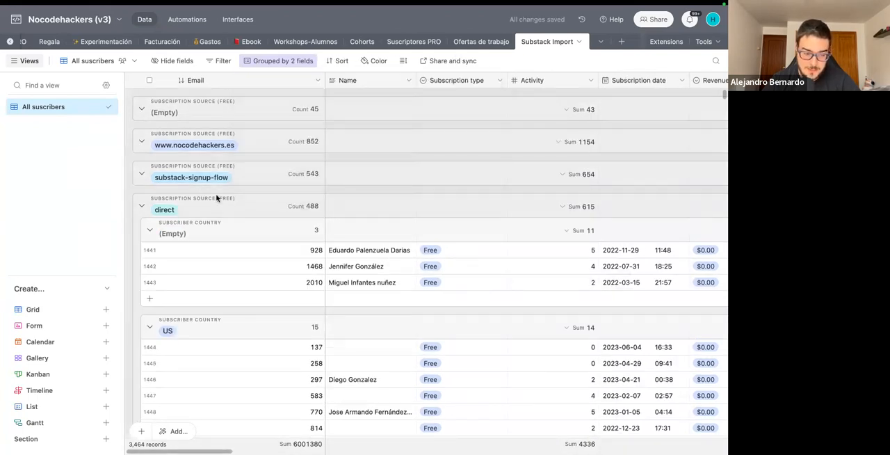
Collapse the US, MX, ES and AR country subgroups within the direct subscription source group.
{"action": "scroll", "coordinate": [229, 210], "scroll_direction": "down", "scroll_amount": 5}
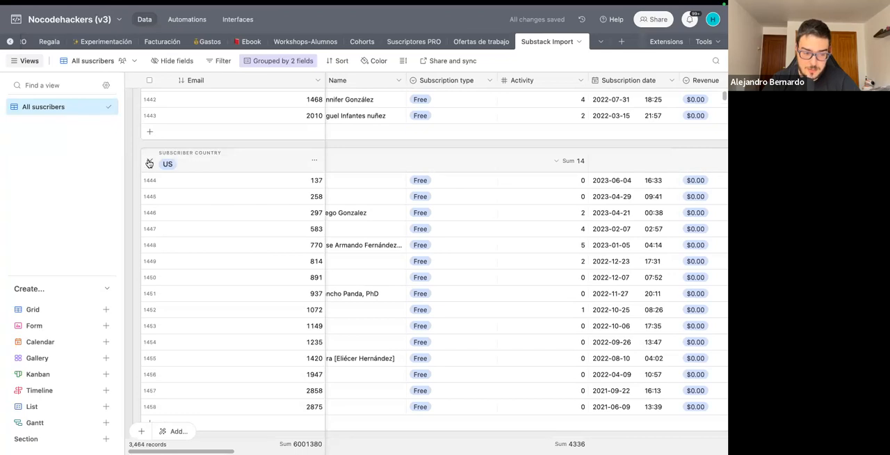
{"action": "left_click", "coordinate": [148, 164]}
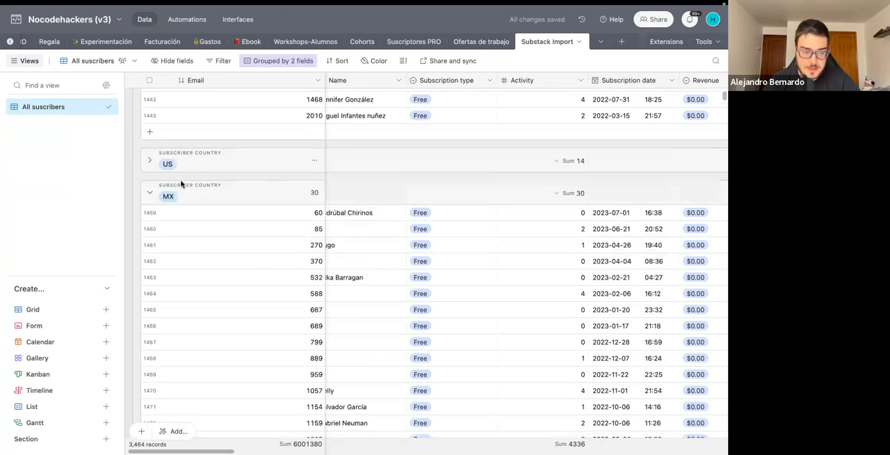
{"action": "left_click", "coordinate": [149, 193]}
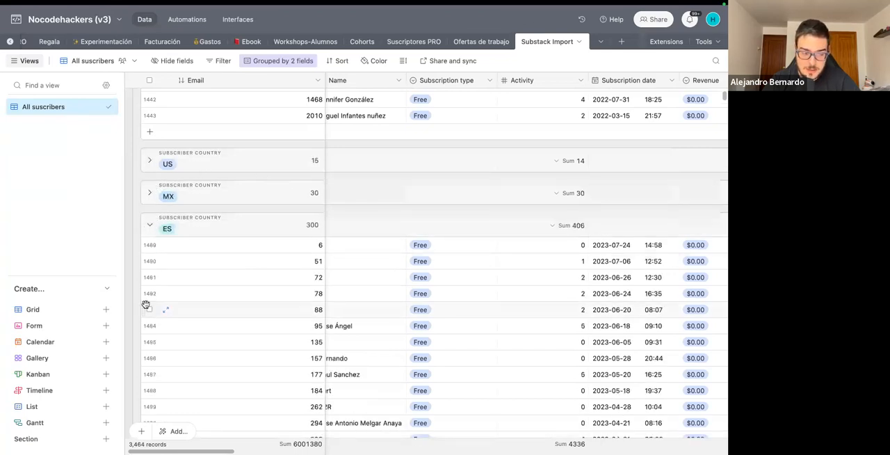
{"action": "left_click", "coordinate": [149, 225]}
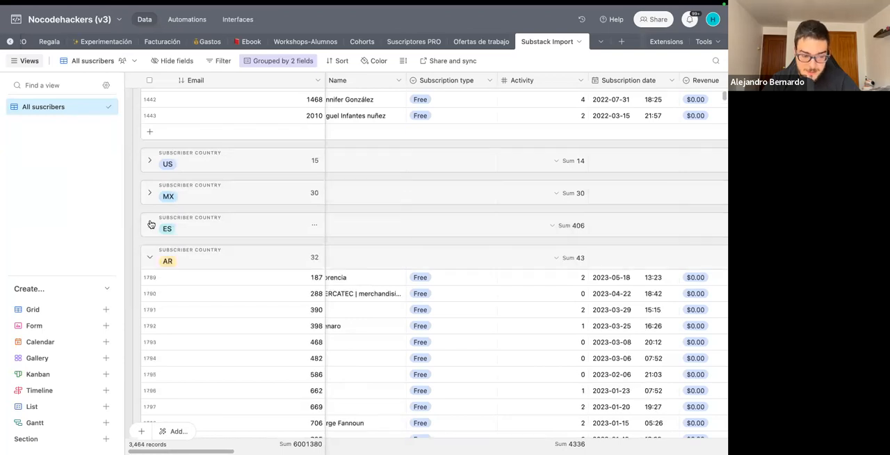
{"action": "left_click", "coordinate": [149, 257]}
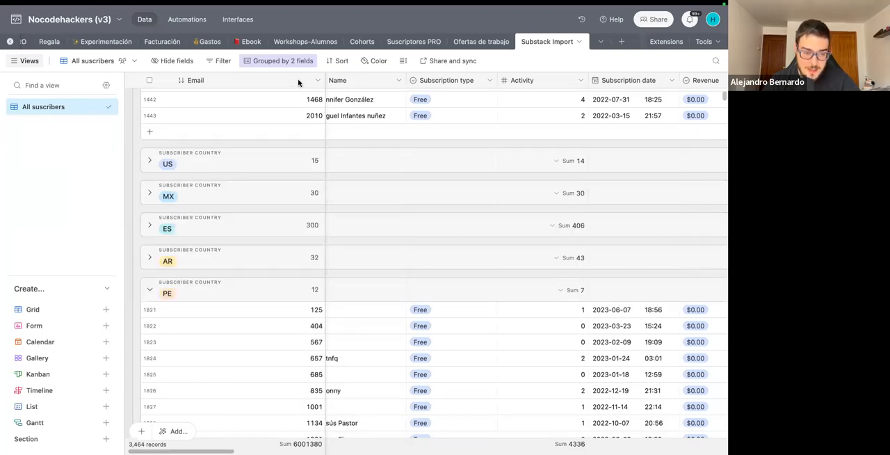
Remove the Subscriber country and Subscription source (free) groupings from the All suscribers view.
{"action": "left_click", "coordinate": [273, 60]}
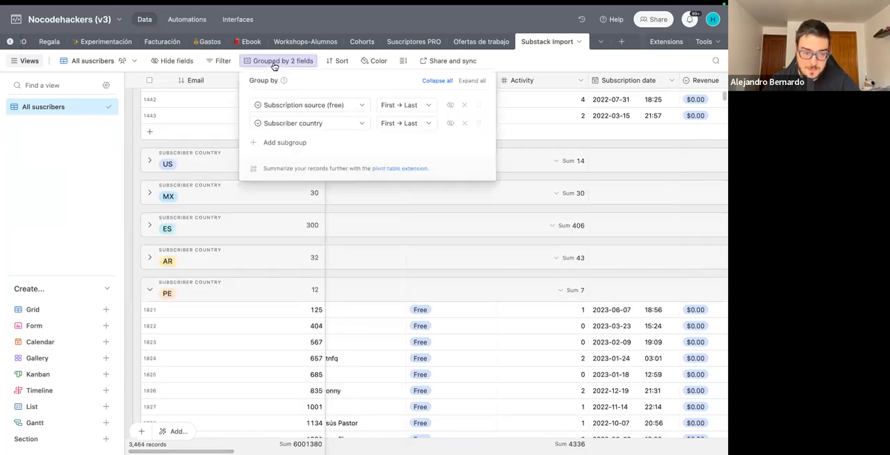
{"action": "left_click", "coordinate": [464, 123]}
{"action": "left_click", "coordinate": [464, 106]}
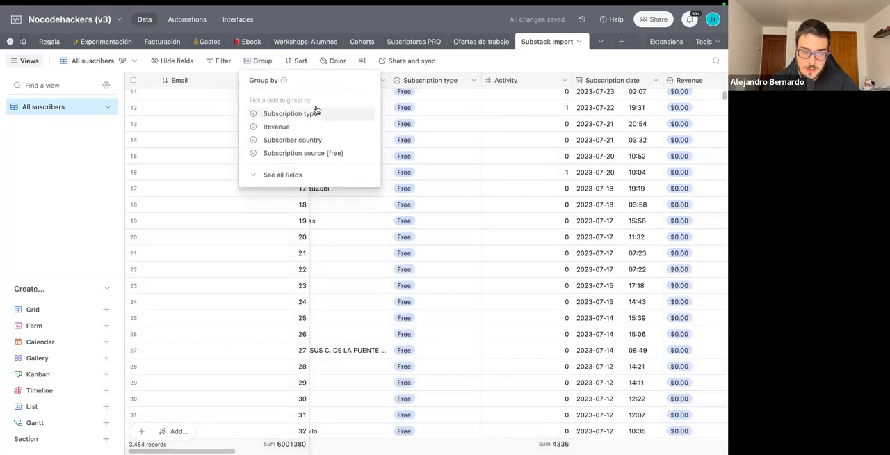
Group the records by Subscriber country alone, collapse all groups and look through the country list to its end.
{"action": "left_click", "coordinate": [294, 141]}
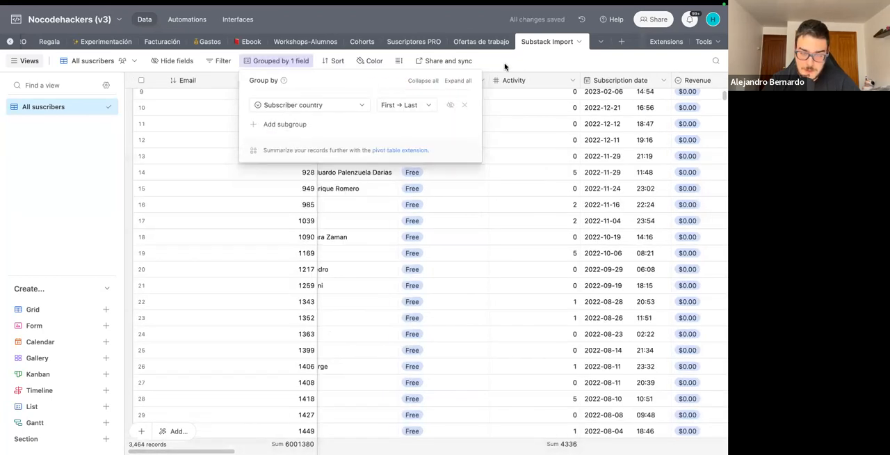
{"action": "left_click", "coordinate": [428, 80]}
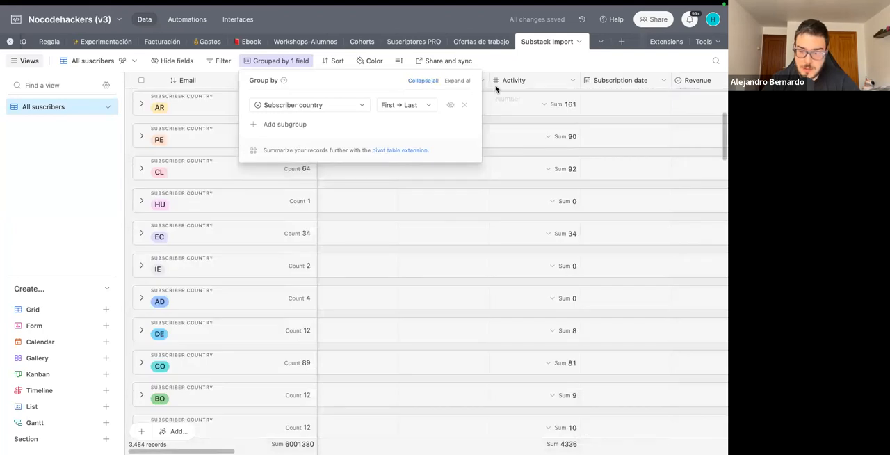
{"action": "left_click", "coordinate": [502, 119]}
{"action": "scroll", "coordinate": [217, 171], "scroll_direction": "down", "scroll_amount": 3}
{"action": "scroll", "coordinate": [217, 172], "scroll_direction": "down", "scroll_amount": 15}
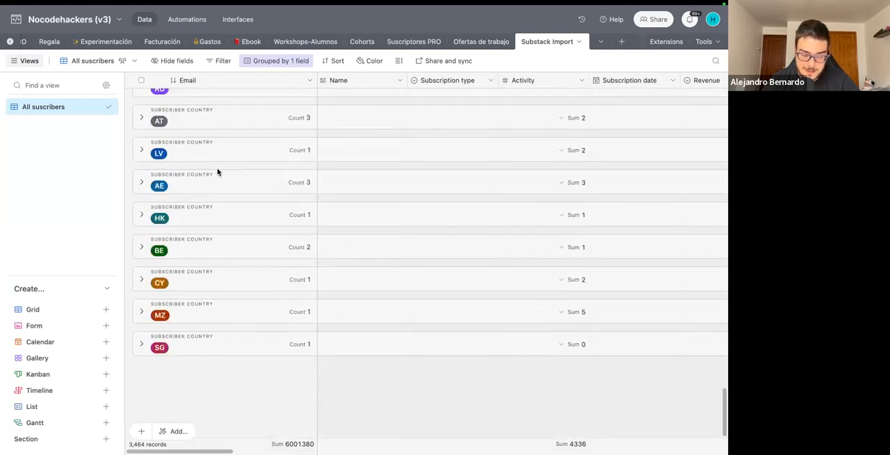
Remove the Subscriber country grouping and sort the records by Email opens (all time).
{"action": "left_click", "coordinate": [266, 65]}
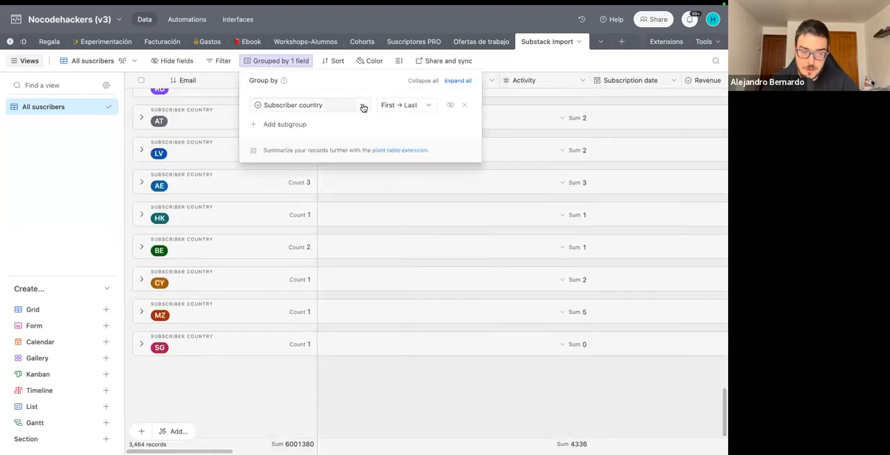
{"action": "left_click", "coordinate": [465, 105]}
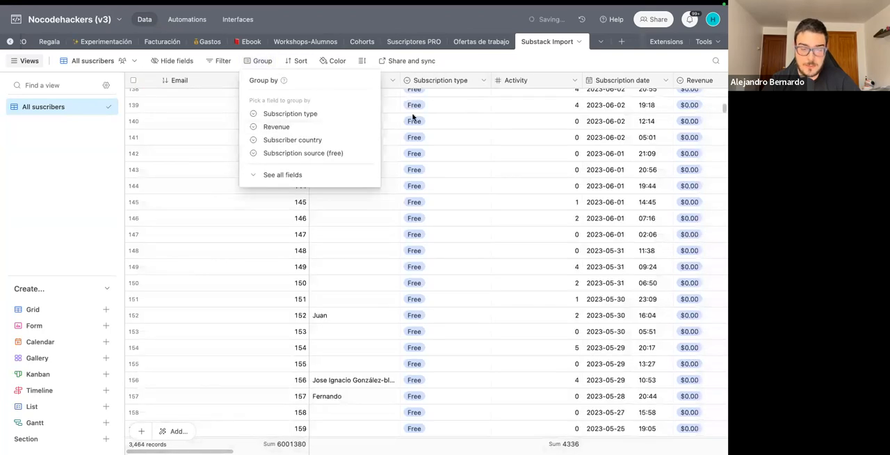
{"action": "left_click", "coordinate": [300, 61]}
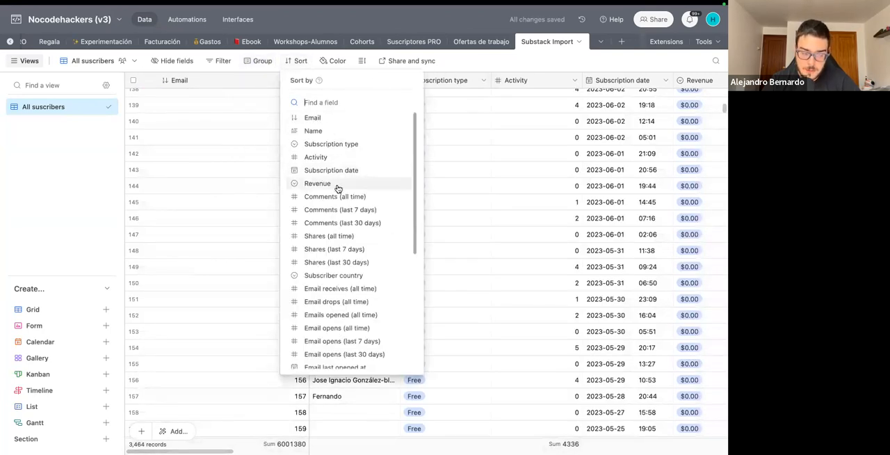
{"action": "scroll", "coordinate": [329, 306], "scroll_direction": "down", "scroll_amount": 2}
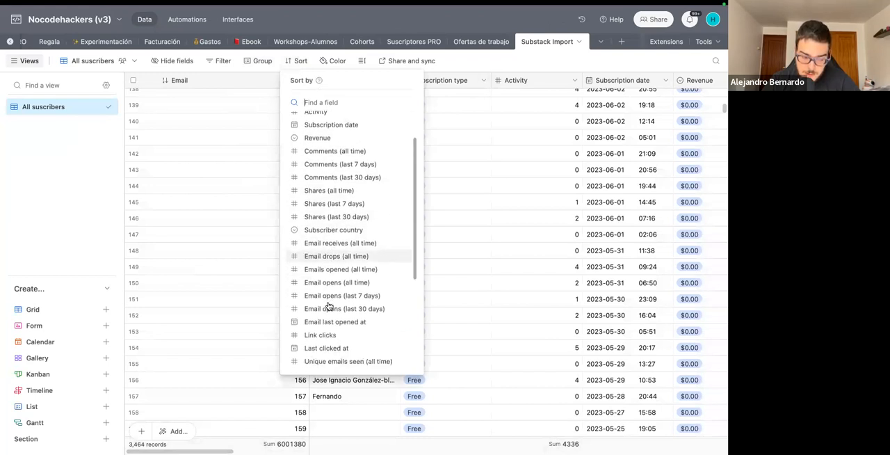
{"action": "scroll", "coordinate": [328, 306], "scroll_direction": "down", "scroll_amount": 2}
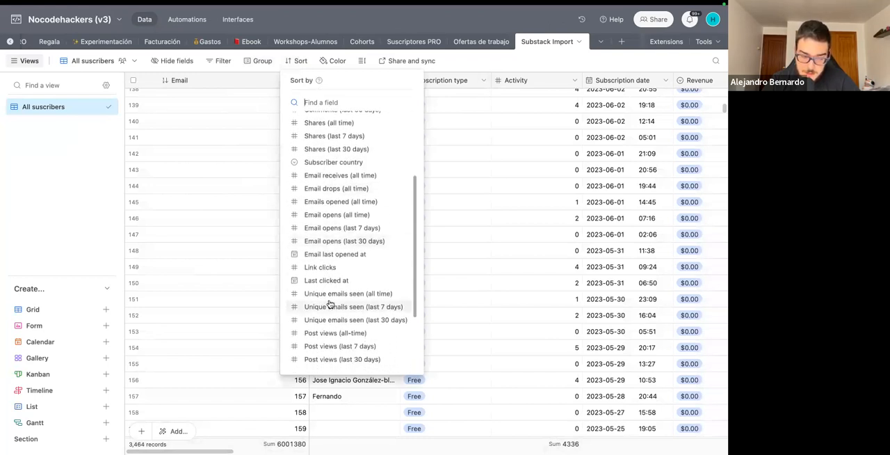
{"action": "left_click", "coordinate": [337, 220]}
{"action": "left_click", "coordinate": [572, 62]}
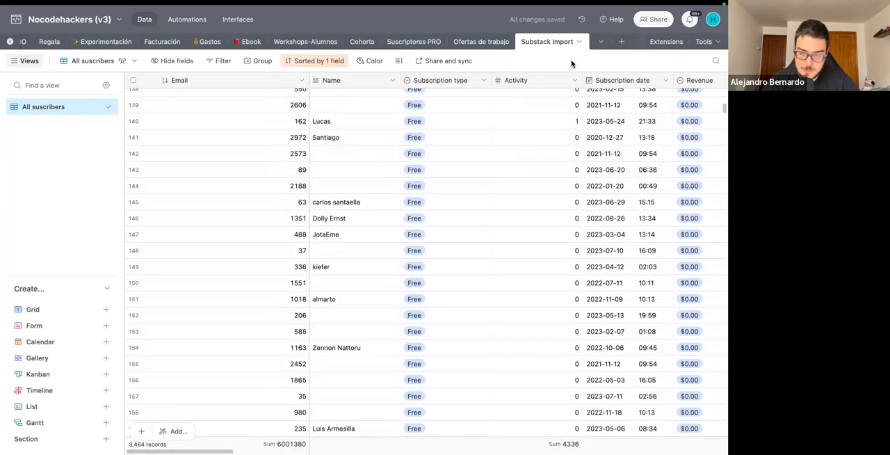
Change the Email opens (all time) sort order to descending (9 → 1).
{"action": "scroll", "coordinate": [359, 146], "scroll_direction": "right", "scroll_amount": 10}
{"action": "scroll", "coordinate": [359, 146], "scroll_direction": "up", "scroll_amount": 2}
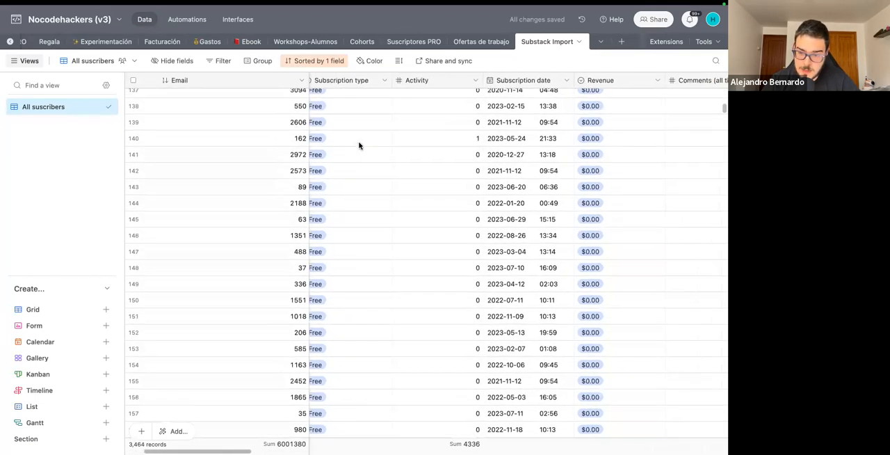
{"action": "scroll", "coordinate": [359, 145], "scroll_direction": "left", "scroll_amount": 5}
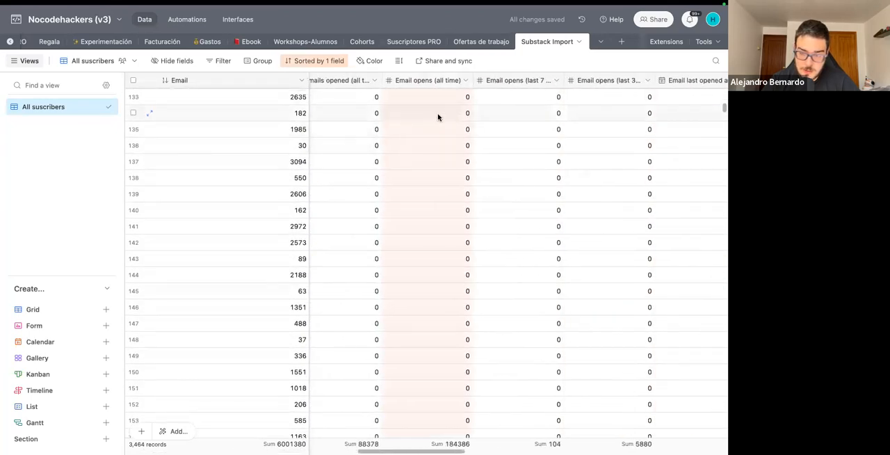
{"action": "scroll", "coordinate": [445, 112], "scroll_direction": "up", "scroll_amount": 15}
{"action": "left_click", "coordinate": [317, 61]}
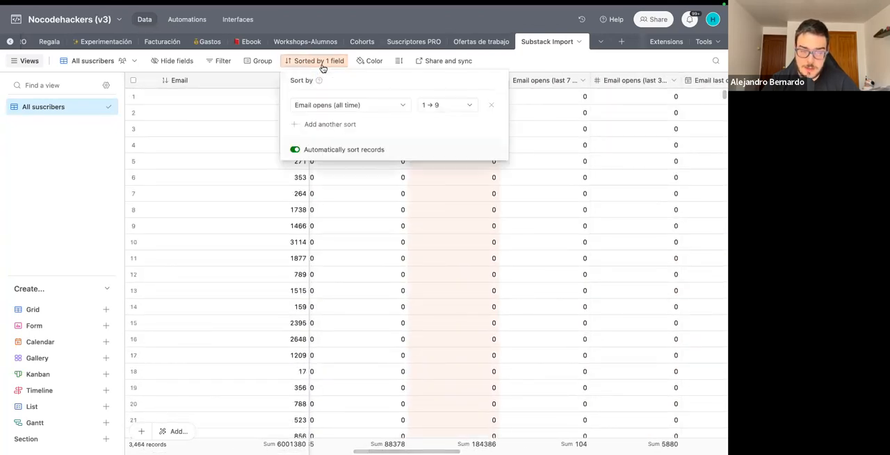
{"action": "left_click", "coordinate": [445, 104]}
{"action": "left_click", "coordinate": [437, 136]}
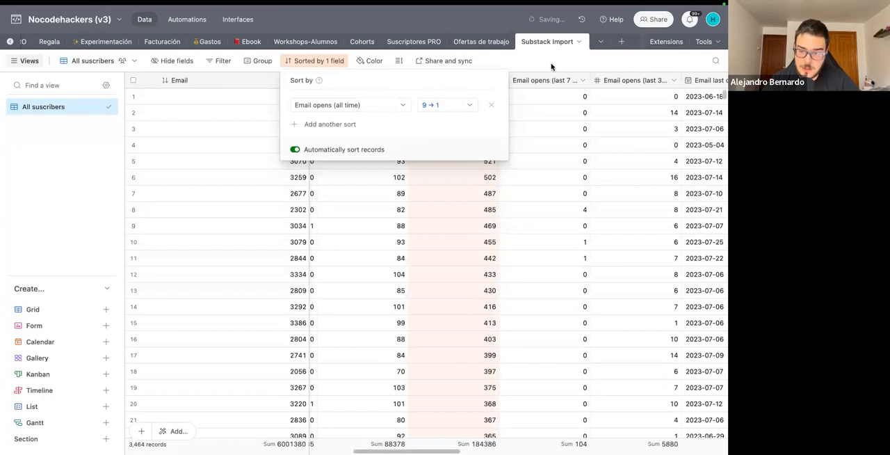
{"action": "key", "text": "Escape"}
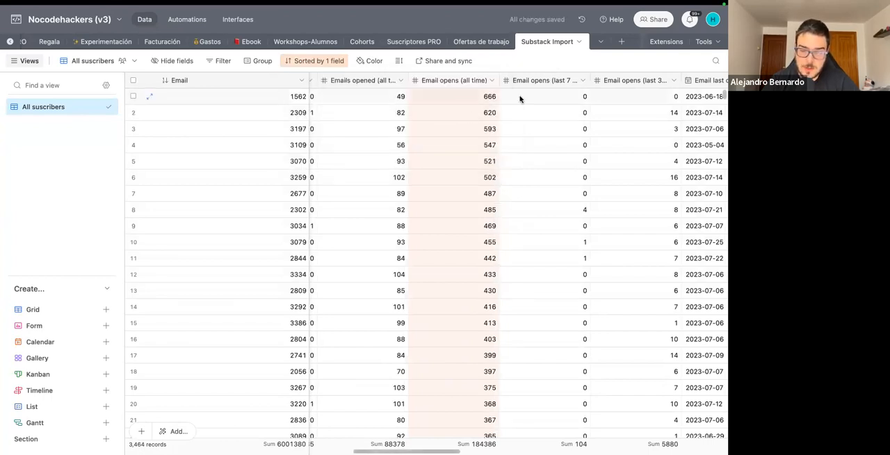
Expand the first record in the sorted list, review its subscription and email activity fields, and return to the grid's first columns.
{"action": "left_click", "coordinate": [437, 103]}
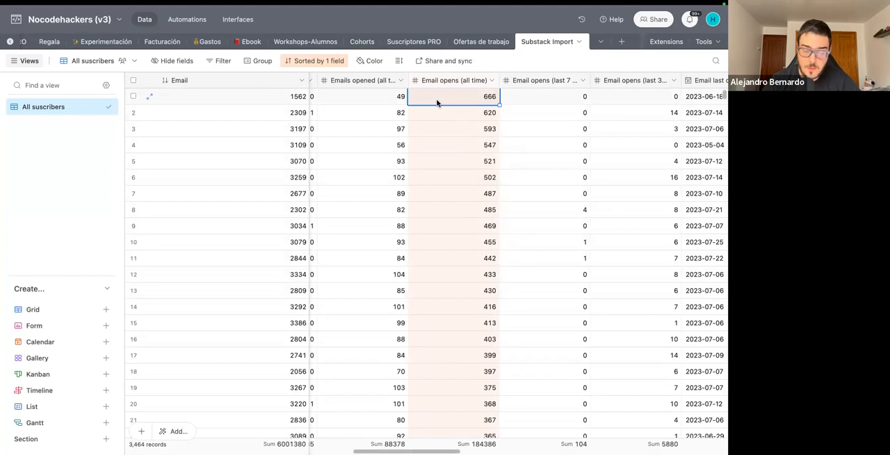
{"action": "key", "text": "space"}
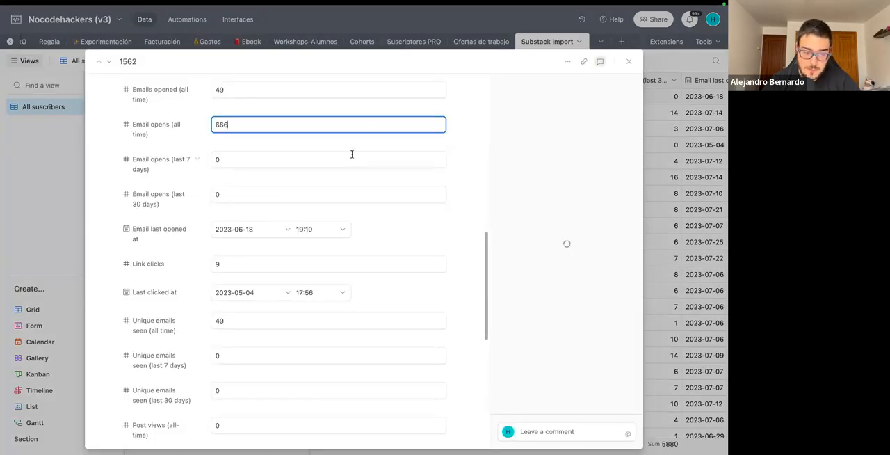
{"action": "scroll", "coordinate": [344, 163], "scroll_direction": "up", "scroll_amount": 15}
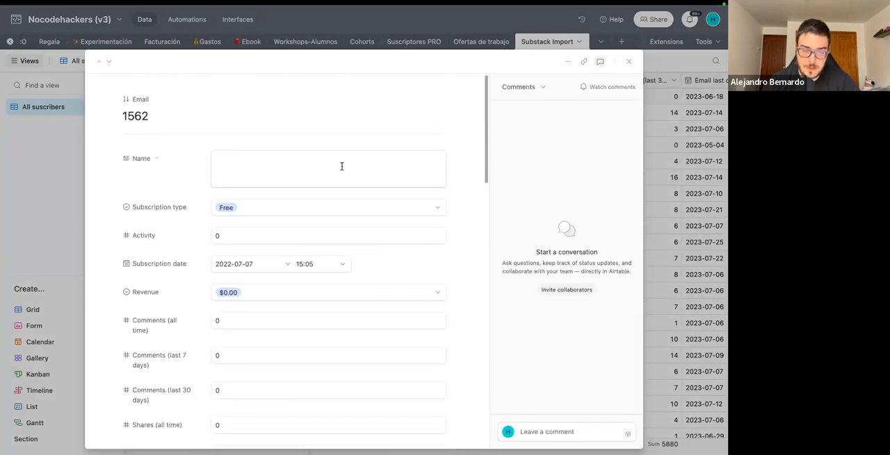
{"action": "scroll", "coordinate": [342, 165], "scroll_direction": "down", "scroll_amount": 15}
{"action": "scroll", "coordinate": [341, 165], "scroll_direction": "up", "scroll_amount": 15}
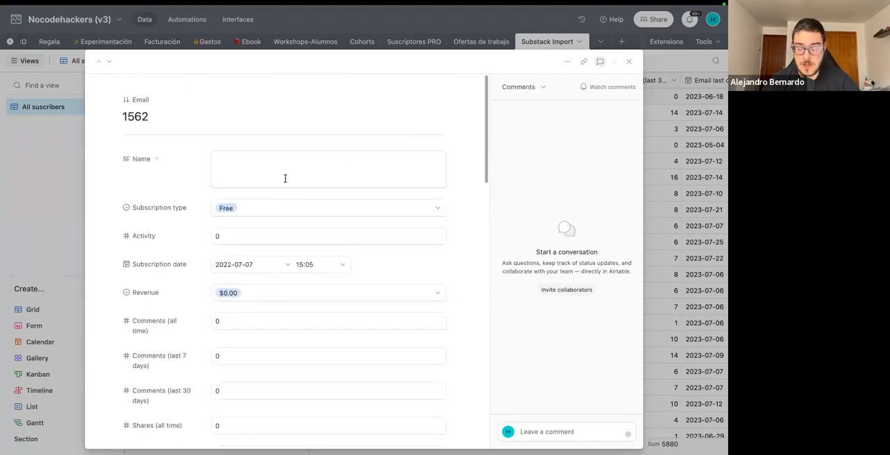
{"action": "scroll", "coordinate": [285, 178], "scroll_direction": "down", "scroll_amount": 10}
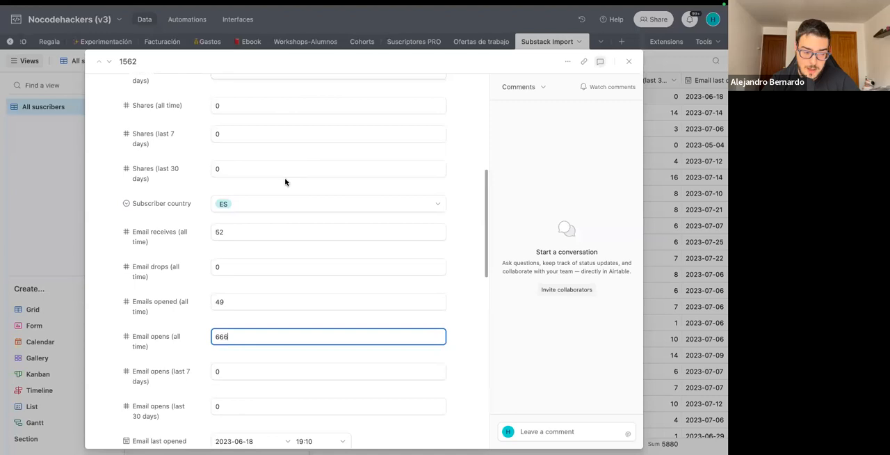
{"action": "scroll", "coordinate": [285, 178], "scroll_direction": "down", "scroll_amount": 5}
{"action": "scroll", "coordinate": [285, 178], "scroll_direction": "up", "scroll_amount": 15}
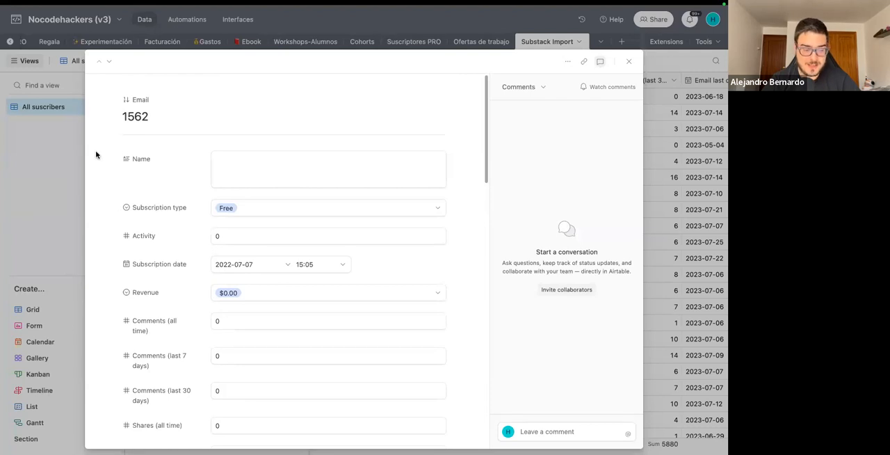
{"action": "left_click", "coordinate": [61, 177]}
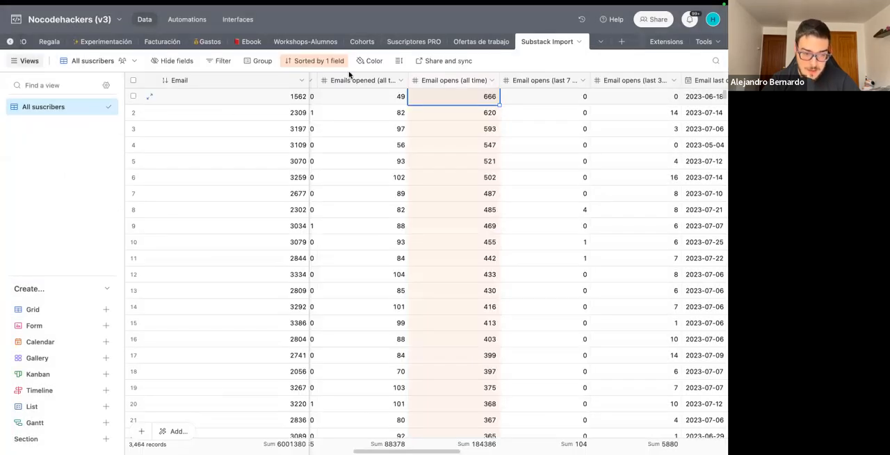
{"action": "scroll", "coordinate": [389, 101], "scroll_direction": "left", "scroll_amount": 10}
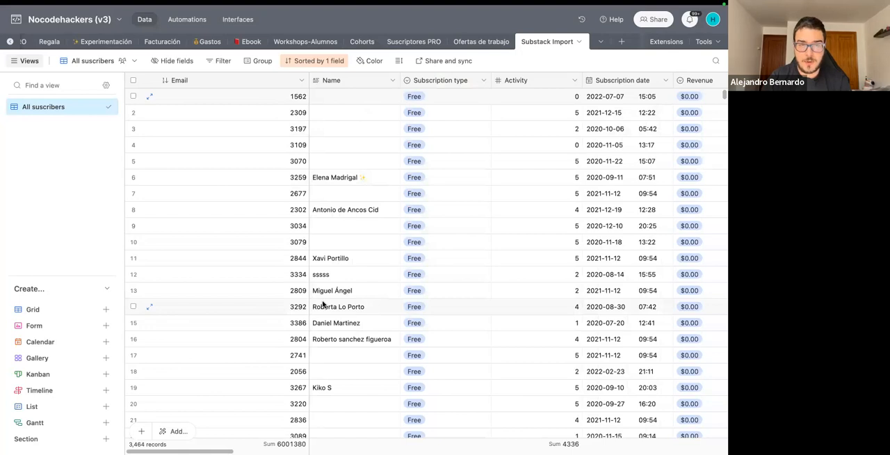
{"action": "scroll", "coordinate": [322, 303], "scroll_direction": "down", "scroll_amount": 1}
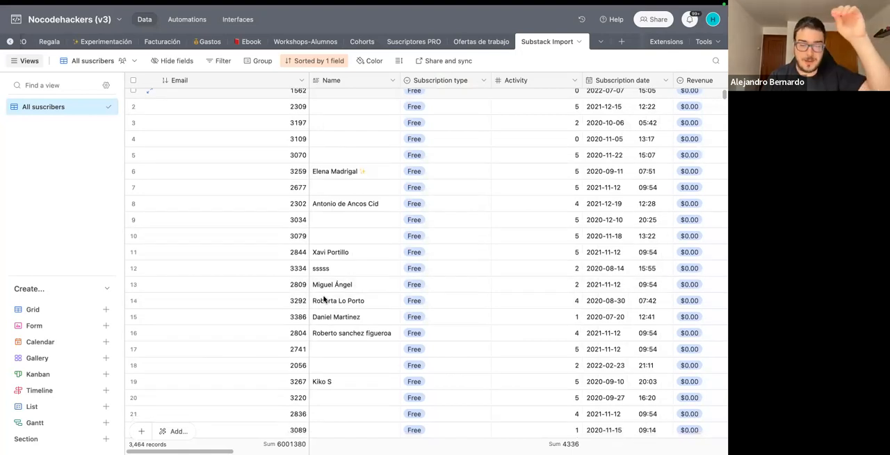
Create a collaborative grid view named Suscriptores Españoles.
{"action": "left_click", "coordinate": [36, 309]}
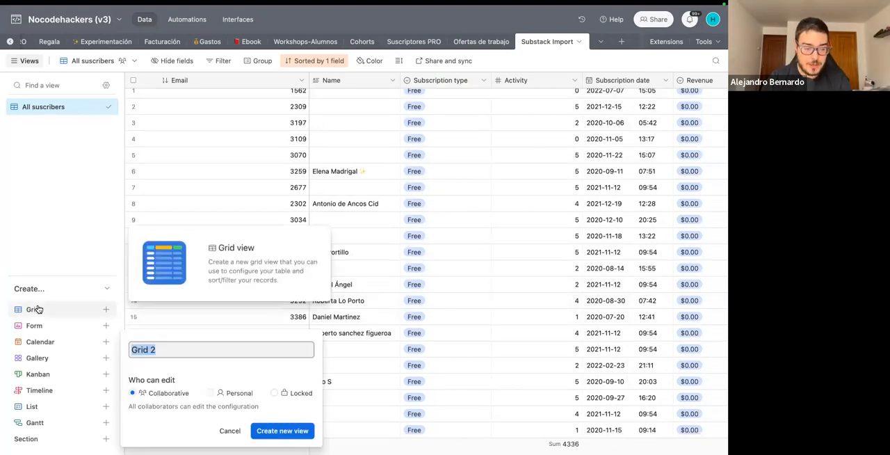
{"action": "type", "text": "Suscriptores"}
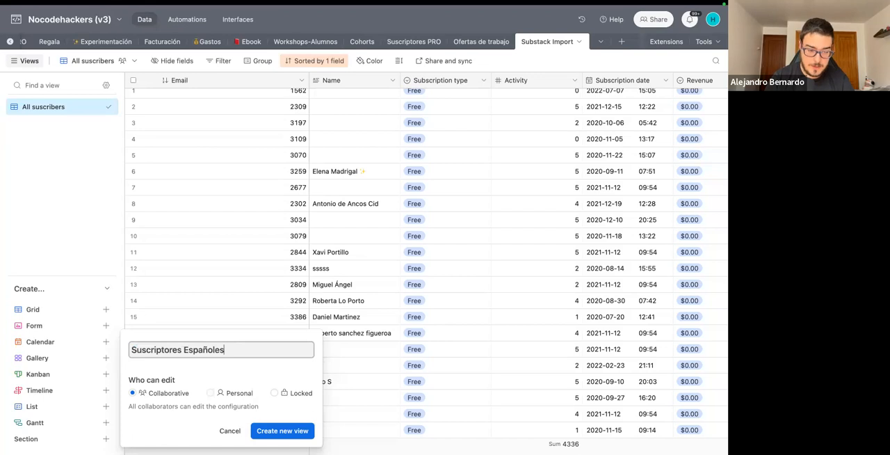
{"action": "key", "text": "Return"}
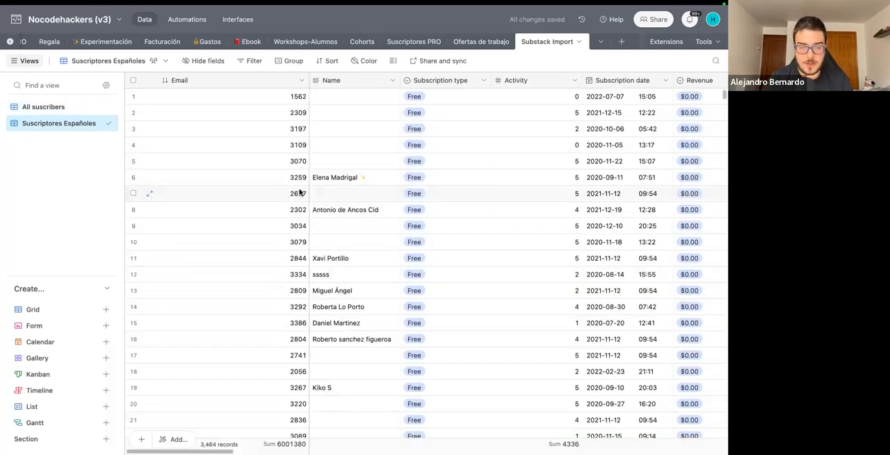
Filter the Suscriptores Españoles view to records whose Subscriber country is ES and look through the filtered list.
{"action": "left_click", "coordinate": [247, 61]}
{"action": "left_click", "coordinate": [264, 99]}
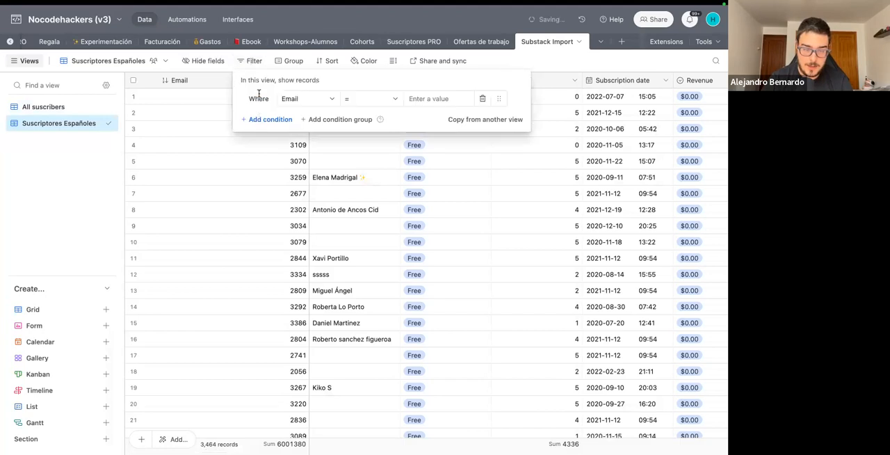
{"action": "left_click", "coordinate": [306, 100]}
{"action": "scroll", "coordinate": [305, 166], "scroll_direction": "down", "scroll_amount": 5}
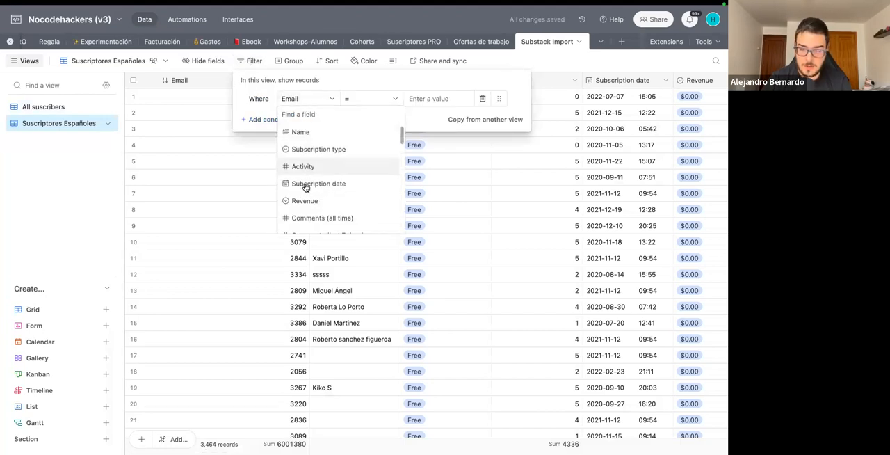
{"action": "scroll", "coordinate": [305, 188], "scroll_direction": "down", "scroll_amount": 5}
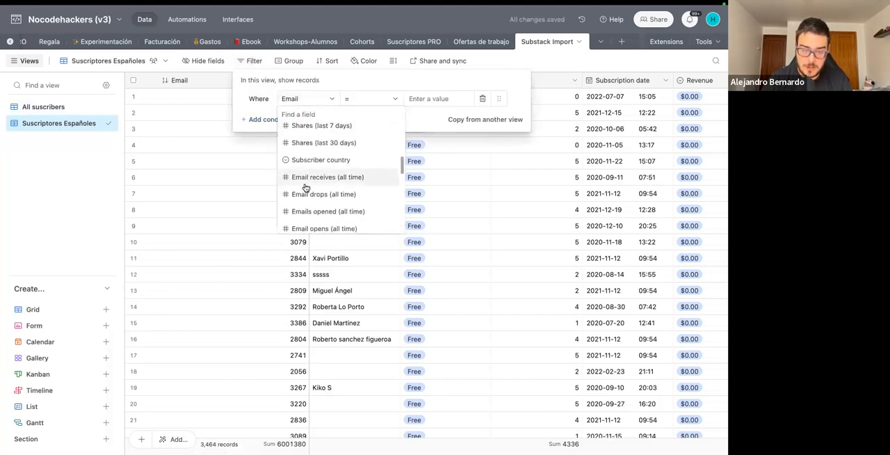
{"action": "left_click", "coordinate": [311, 139]}
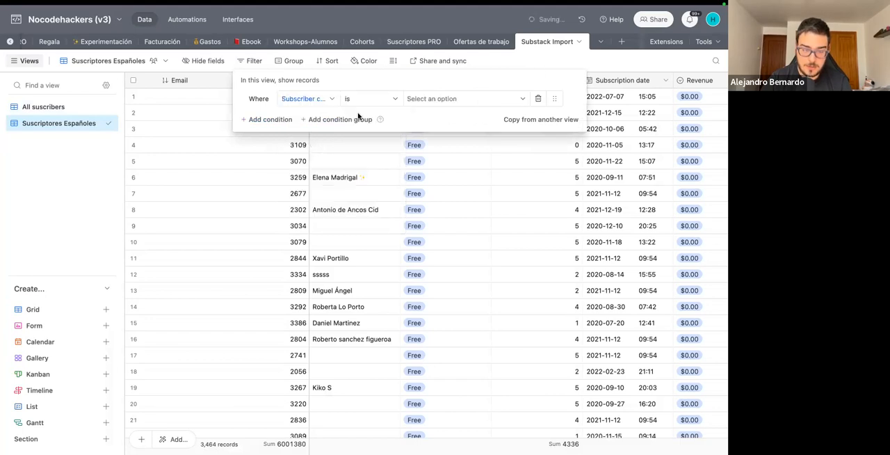
{"action": "left_click", "coordinate": [423, 99]}
{"action": "left_click", "coordinate": [417, 170]}
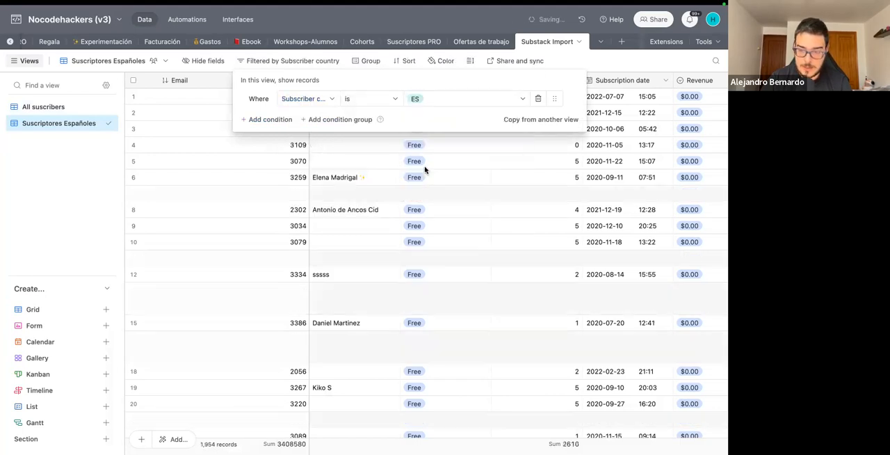
{"action": "left_click", "coordinate": [624, 61]}
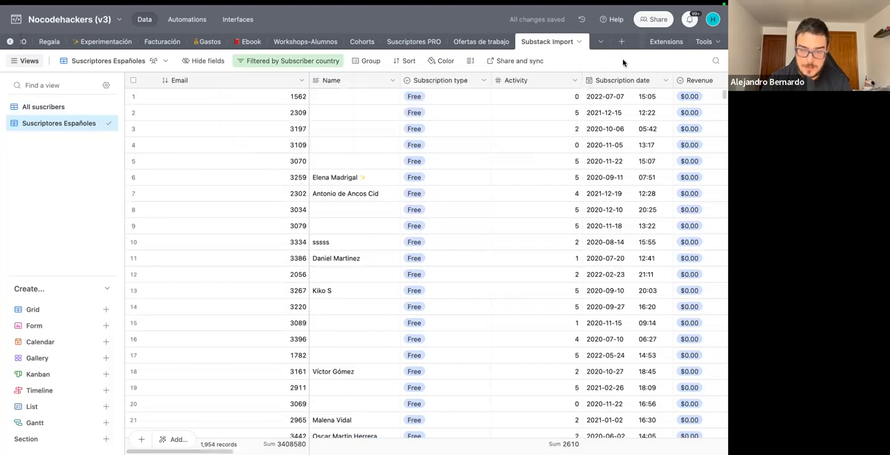
{"action": "scroll", "coordinate": [367, 388], "scroll_direction": "down", "scroll_amount": 6}
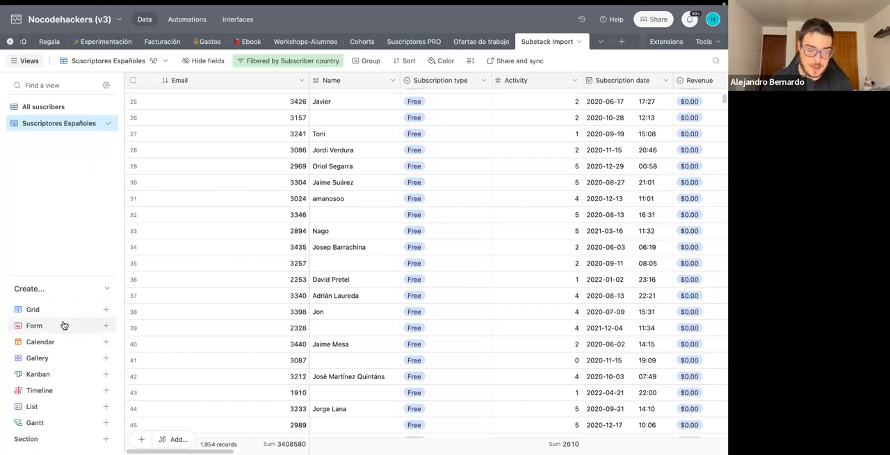
Create a collaborative calendar view named Calendar that places the records by Subscription date.
{"action": "left_click", "coordinate": [55, 343]}
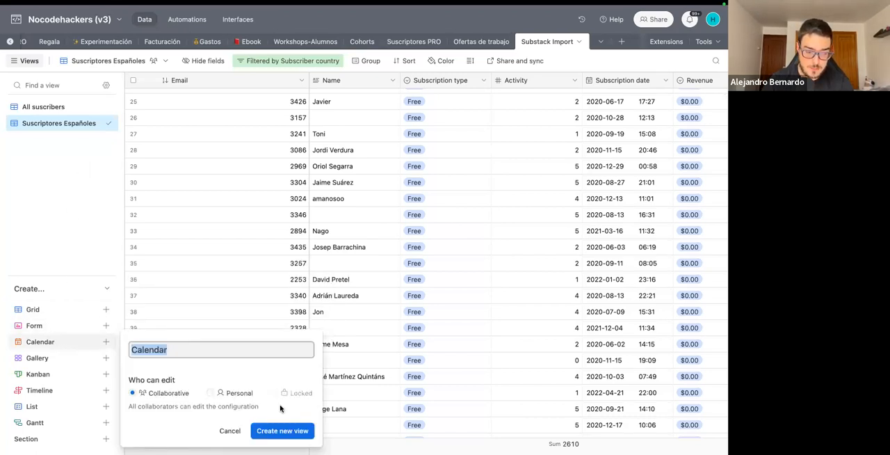
{"action": "left_click", "coordinate": [289, 432]}
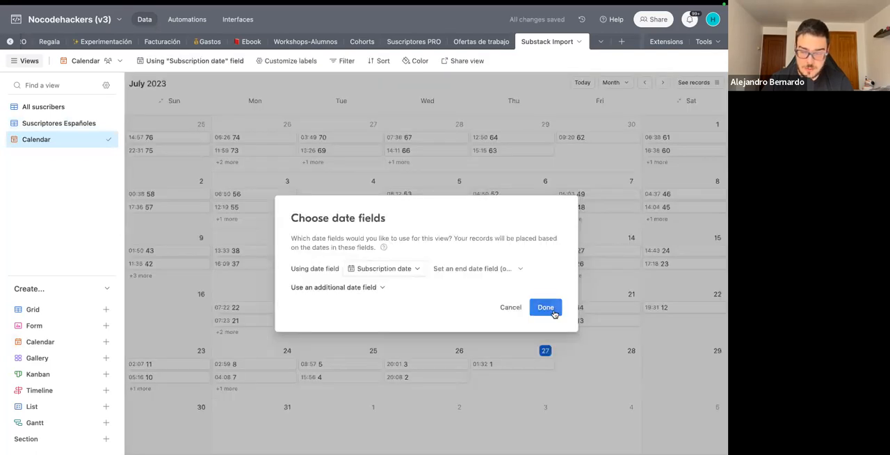
{"action": "left_click", "coordinate": [546, 308]}
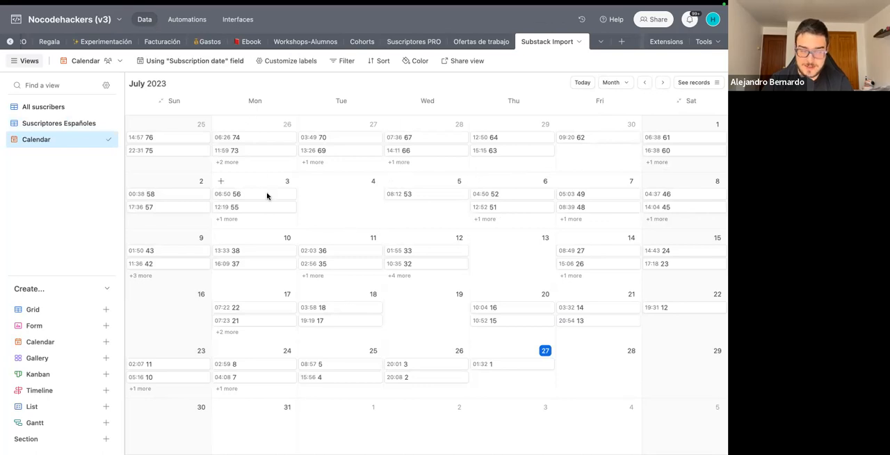
Page the calendar back month by month from July 2023 to January 2022 to examine subscriptions per day.
{"action": "left_click", "coordinate": [643, 82]}
{"action": "left_click", "coordinate": [644, 82]}
{"action": "left_click", "coordinate": [644, 83]}
{"action": "left_click", "coordinate": [644, 82]}
{"action": "left_click", "coordinate": [644, 83]}
{"action": "double_click", "coordinate": [644, 83]}
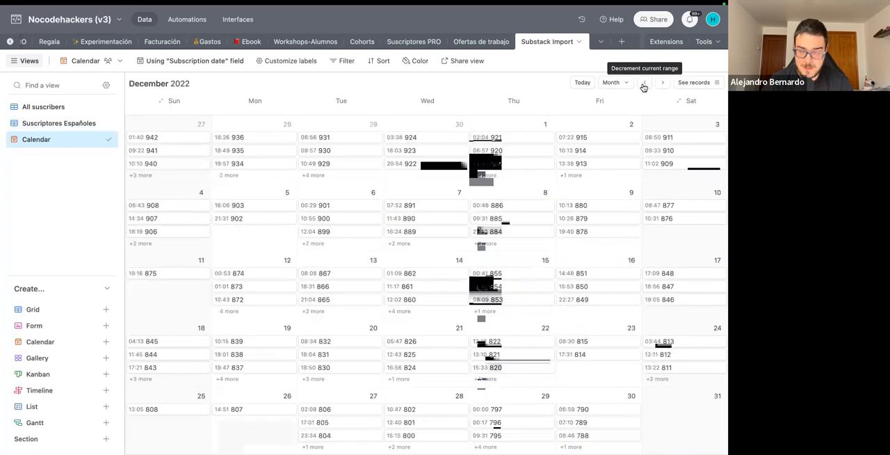
{"action": "left_click", "coordinate": [644, 83]}
{"action": "left_click", "coordinate": [644, 83]}
{"action": "left_click", "coordinate": [644, 83]}
{"action": "double_click", "coordinate": [644, 83]}
{"action": "double_click", "coordinate": [644, 83]}
{"action": "double_click", "coordinate": [643, 83]}
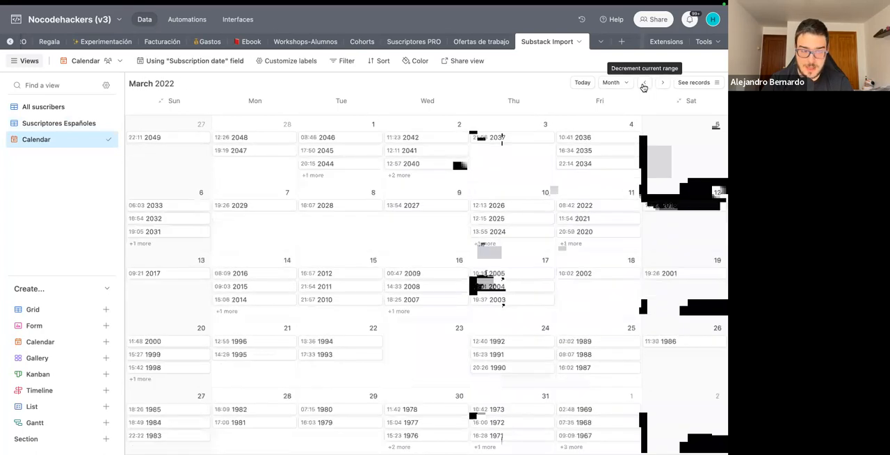
{"action": "double_click", "coordinate": [644, 83]}
Filter the calendar to records with Comments (all time) greater than 2.
{"action": "left_click", "coordinate": [342, 64]}
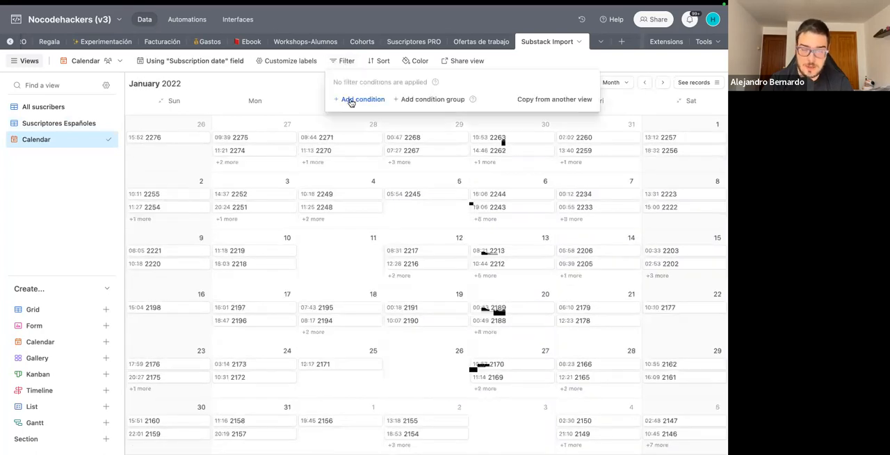
{"action": "left_click", "coordinate": [351, 101]}
{"action": "left_click", "coordinate": [410, 103]}
{"action": "scroll", "coordinate": [413, 172], "scroll_direction": "down", "scroll_amount": 3}
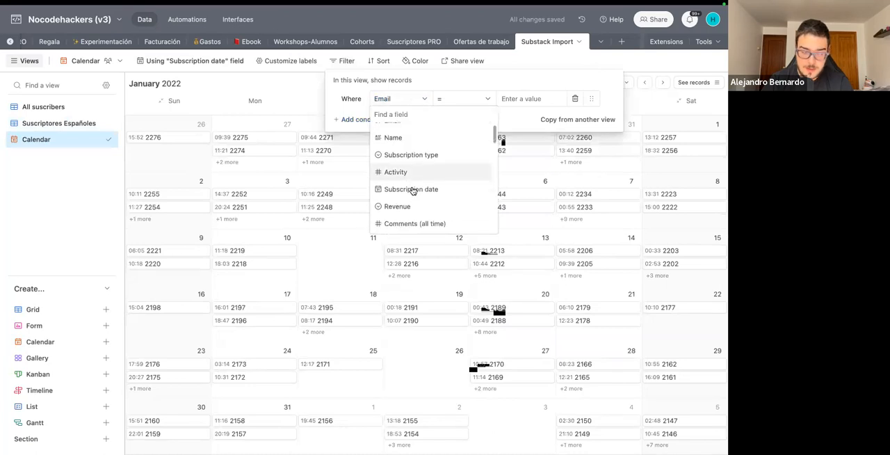
{"action": "scroll", "coordinate": [413, 174], "scroll_direction": "down", "scroll_amount": 1}
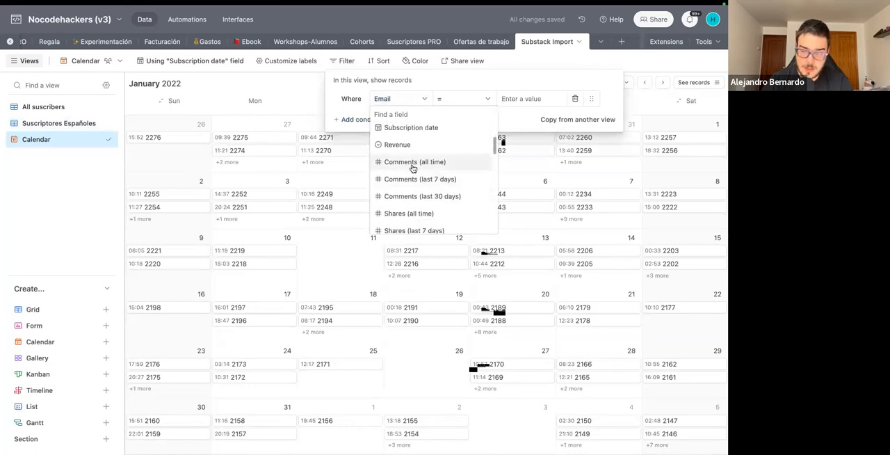
{"action": "left_click", "coordinate": [413, 162]}
{"action": "left_click", "coordinate": [486, 98]}
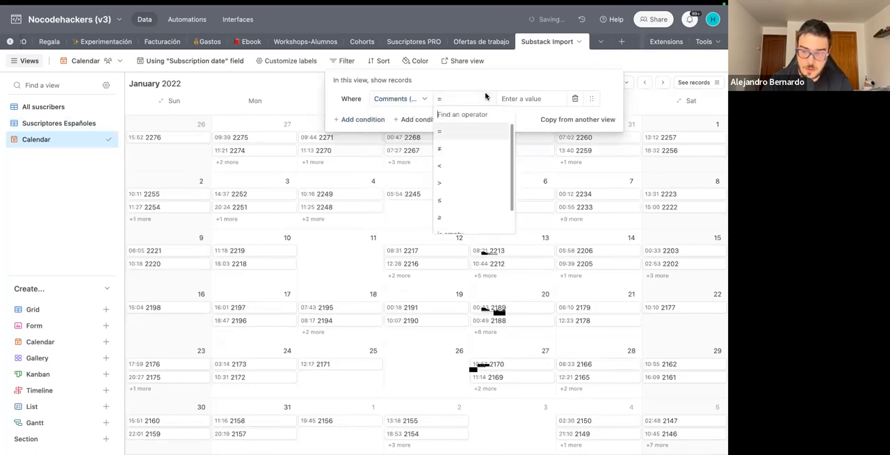
{"action": "left_click", "coordinate": [459, 184]}
{"action": "left_click", "coordinate": [521, 98]}
{"action": "type", "text": "2"}
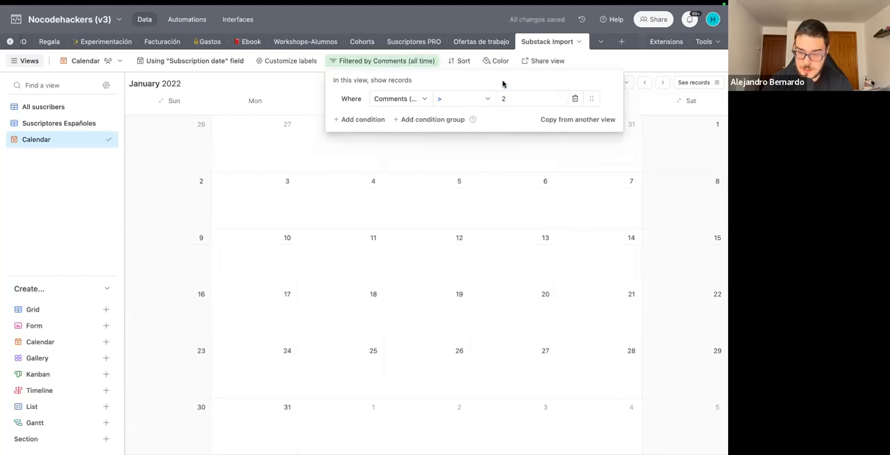
{"action": "left_click", "coordinate": [644, 61]}
Look for matching subscribers in the filtered calendar, moving forward to May 2022 and back to March 2021.
{"action": "left_click", "coordinate": [662, 84]}
{"action": "left_click", "coordinate": [662, 83]}
{"action": "left_click", "coordinate": [662, 84]}
{"action": "left_click", "coordinate": [662, 84]}
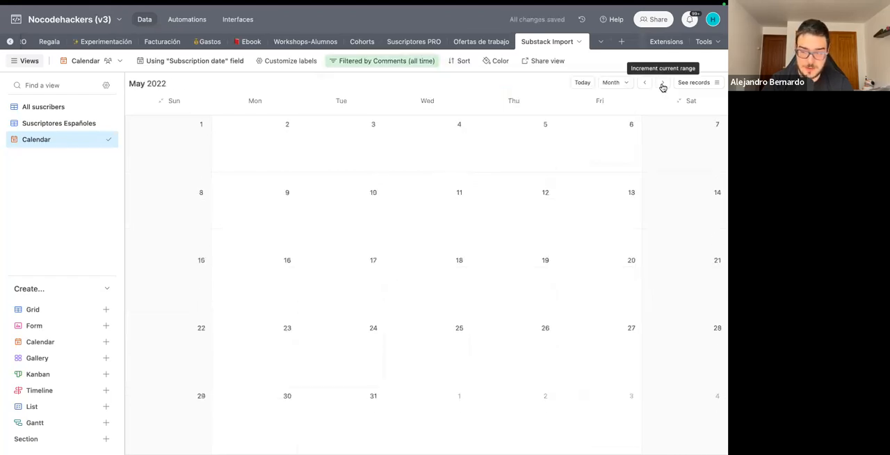
{"action": "triple_click", "coordinate": [646, 83]}
{"action": "triple_click", "coordinate": [646, 83]}
{"action": "triple_click", "coordinate": [645, 83]}
{"action": "left_click", "coordinate": [646, 83]}
{"action": "triple_click", "coordinate": [646, 83]}
{"action": "left_click", "coordinate": [646, 83]}
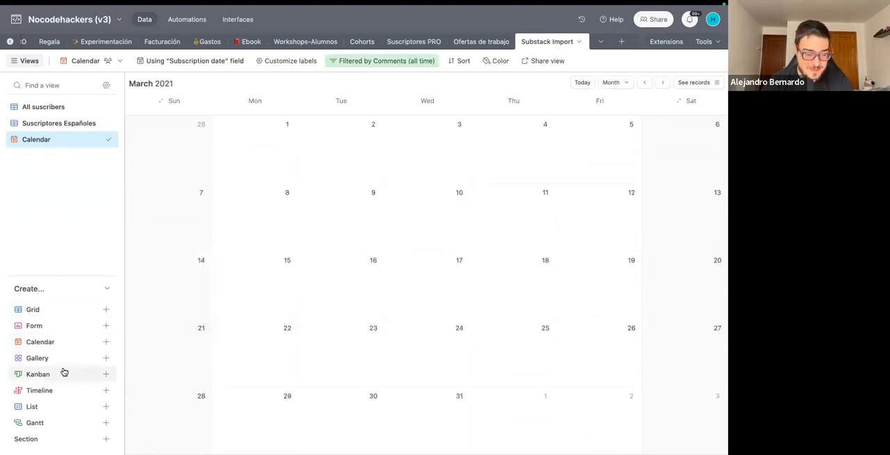
Create a form view named Form and look through the fields it contains.
{"action": "left_click", "coordinate": [57, 326]}
{"action": "left_click", "coordinate": [282, 430]}
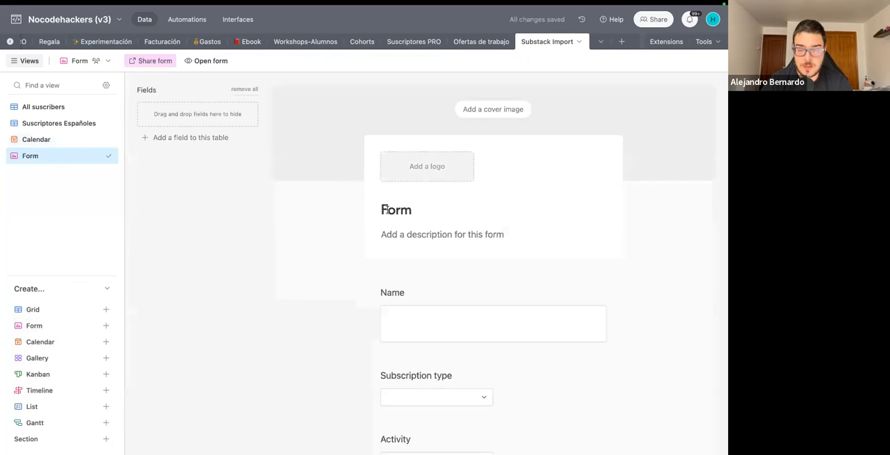
{"action": "scroll", "coordinate": [387, 221], "scroll_direction": "down", "scroll_amount": 15}
{"action": "scroll", "coordinate": [389, 224], "scroll_direction": "down", "scroll_amount": 3}
{"action": "scroll", "coordinate": [390, 225], "scroll_direction": "up", "scroll_amount": 18}
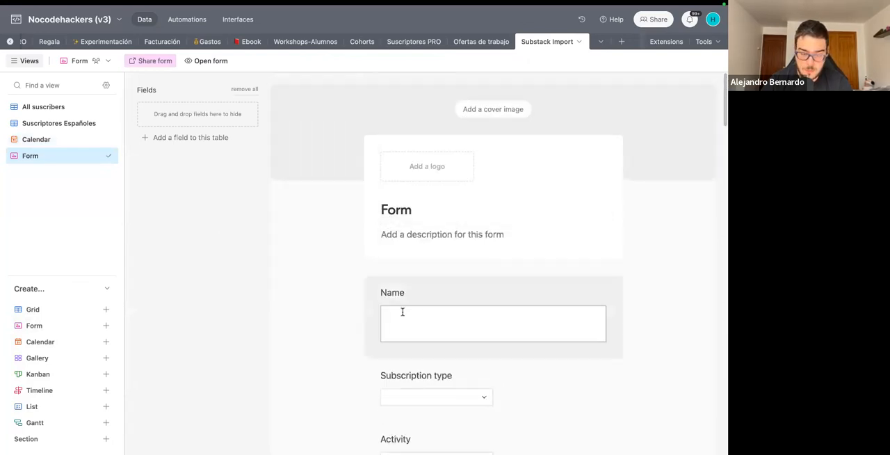
Remove the Activity, Subscription type, Subscription date and Revenue fields from the form.
{"action": "scroll", "coordinate": [401, 312], "scroll_direction": "down", "scroll_amount": 3}
{"action": "left_click_drag", "start_coordinate": [446, 278], "coordinate": [230, 170]}
{"action": "left_click_drag", "start_coordinate": [443, 274], "coordinate": [270, 193]}
{"action": "left_click_drag", "start_coordinate": [409, 187], "coordinate": [229, 147]}
{"action": "left_click_drag", "start_coordinate": [449, 268], "coordinate": [252, 228]}
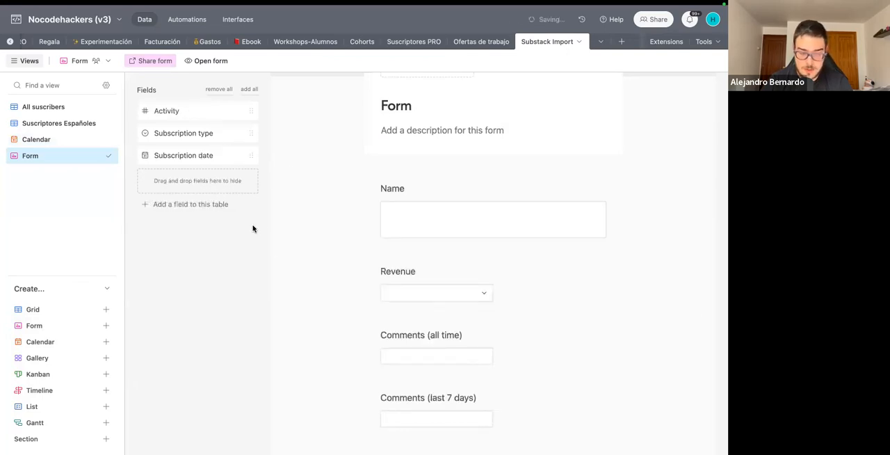
{"action": "left_click_drag", "start_coordinate": [434, 278], "coordinate": [229, 224]}
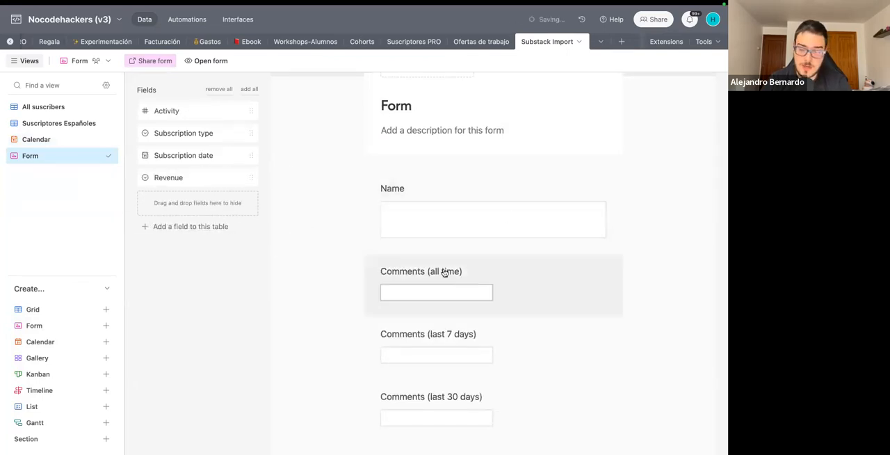
{"action": "scroll", "coordinate": [442, 272], "scroll_direction": "down", "scroll_amount": 1}
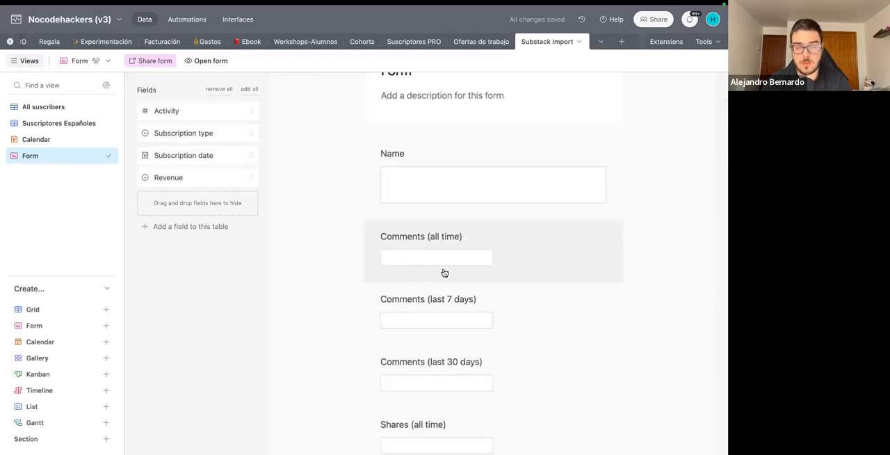
Open the form as respondents see it, review its fields and return to the form editor.
{"action": "left_click", "coordinate": [203, 61]}
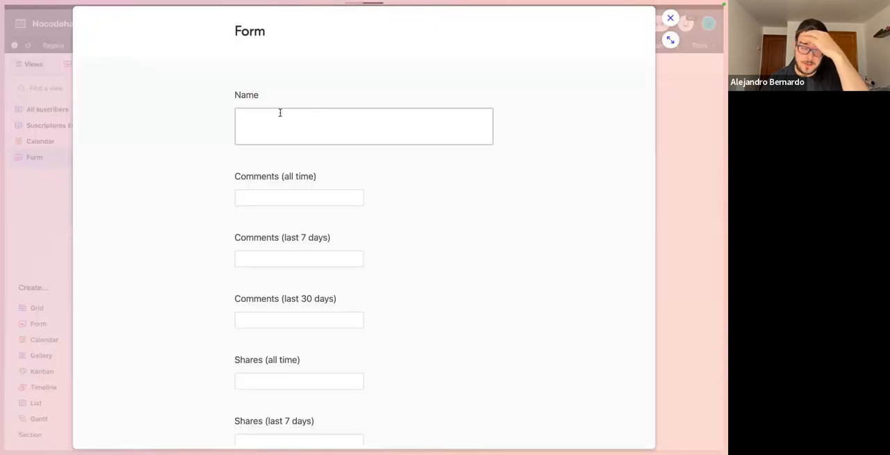
{"action": "scroll", "coordinate": [281, 114], "scroll_direction": "down", "scroll_amount": 3}
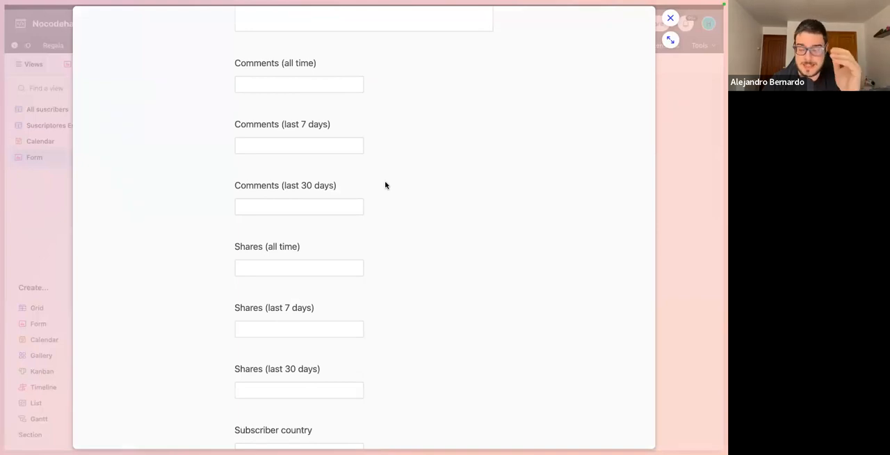
{"action": "left_click", "coordinate": [709, 191]}
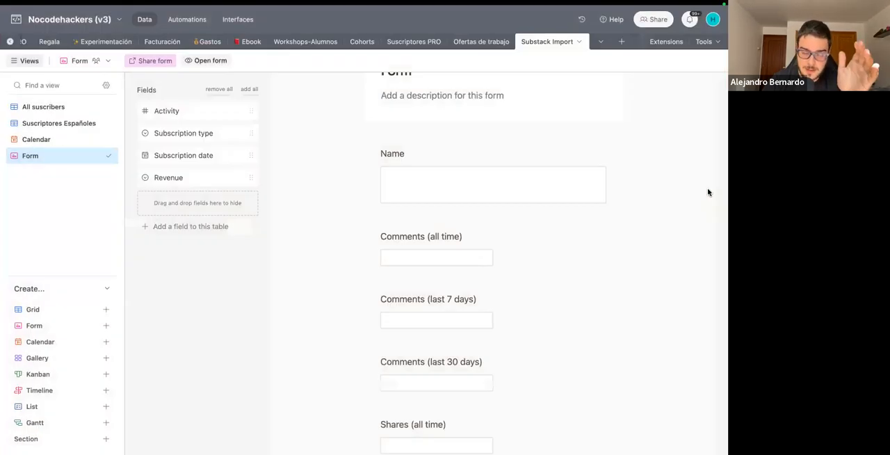
Make the form's Comments (all time) field conditional, showing it only when Name contains a sample first name.
{"action": "left_click", "coordinate": [449, 238]}
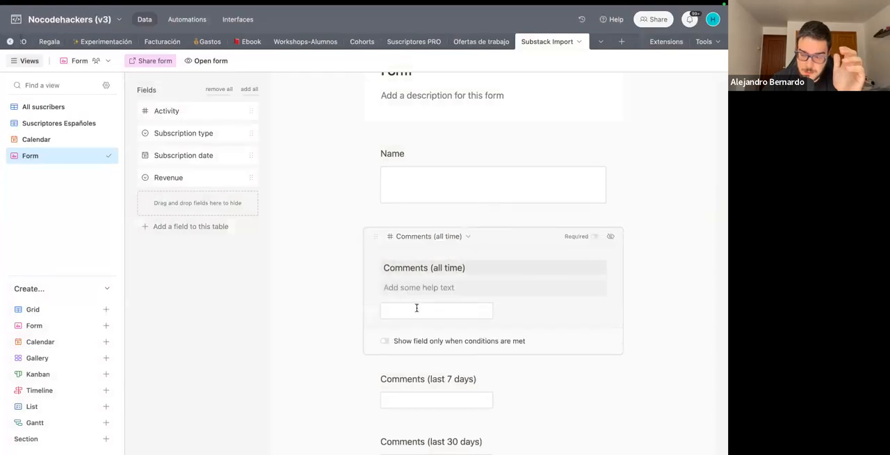
{"action": "left_click", "coordinate": [386, 342]}
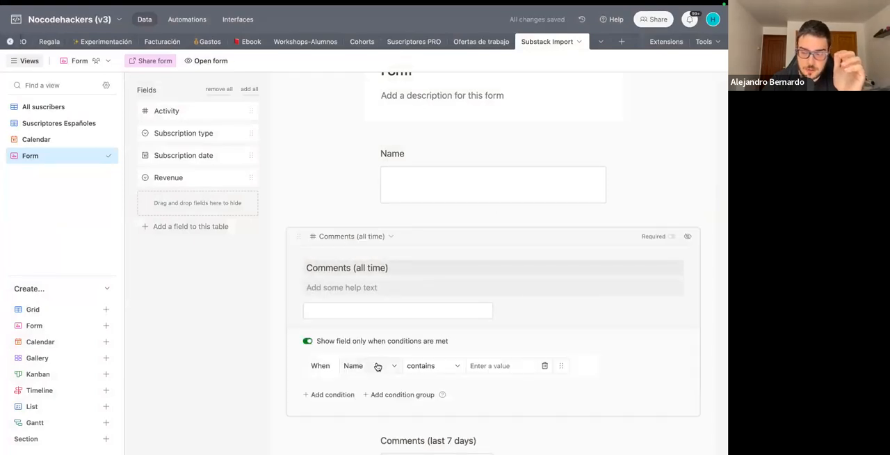
{"action": "left_click", "coordinate": [378, 367]}
{"action": "left_click", "coordinate": [375, 398]}
{"action": "left_click", "coordinate": [496, 365]}
{"action": "type", "text": "Alex"}
{"action": "left_click", "coordinate": [329, 192]}
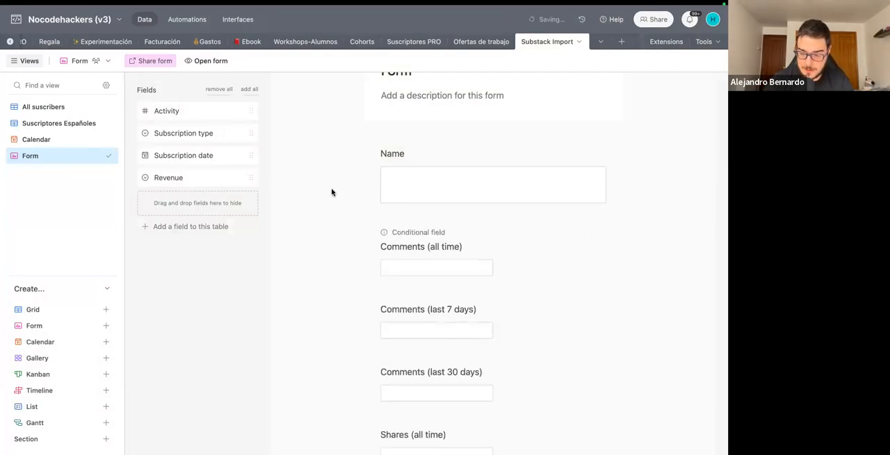
Open the form and enter the sample first name in its Name field to test the conditional field.
{"action": "left_click", "coordinate": [226, 62]}
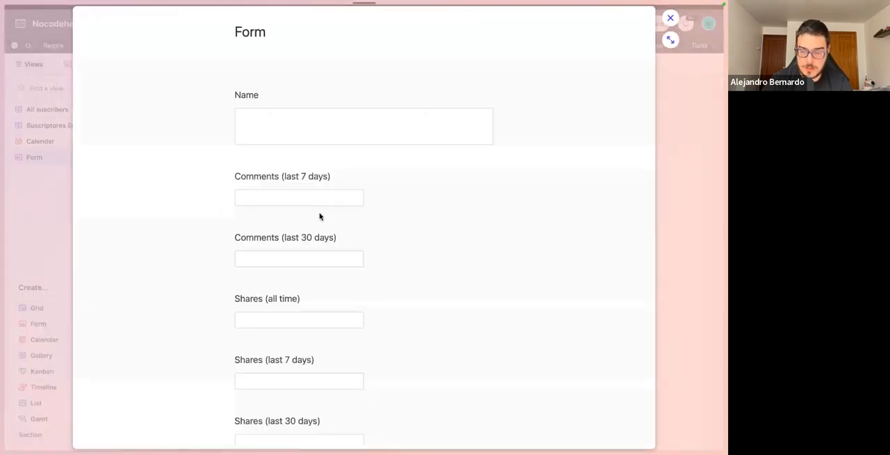
{"action": "left_click", "coordinate": [290, 131]}
{"action": "type", "text": "Alex"}
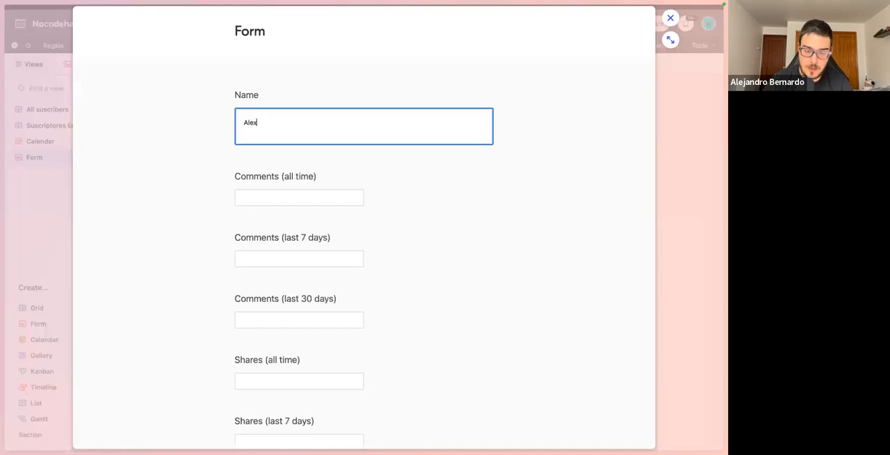
Clear the form's Name field, re-enter the sample first name to recheck the conditional field, and close the form preview.
{"action": "key", "text": "BackSpace"}
{"action": "key", "text": "BackSpace"}
{"action": "key", "text": "BackSpace"}
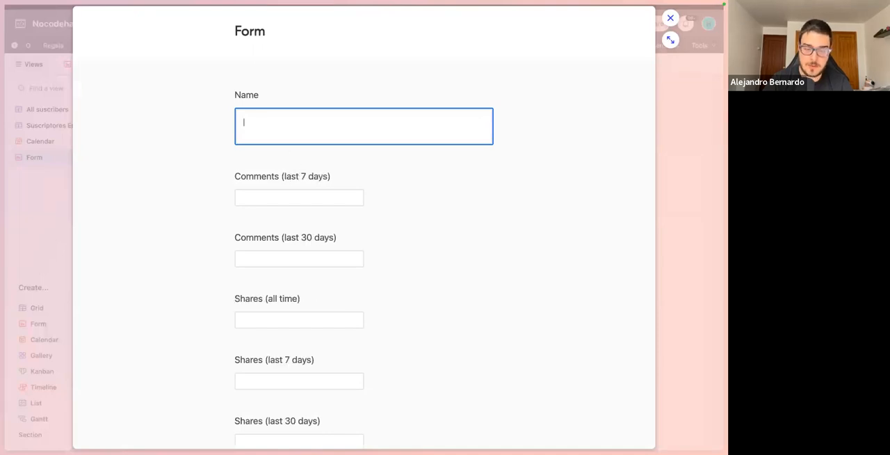
{"action": "type", "text": "Alex"}
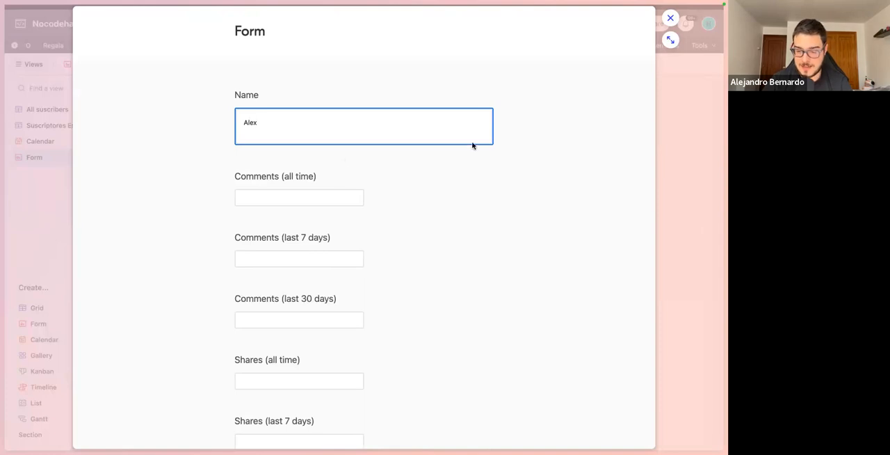
{"action": "key", "text": "Escape"}
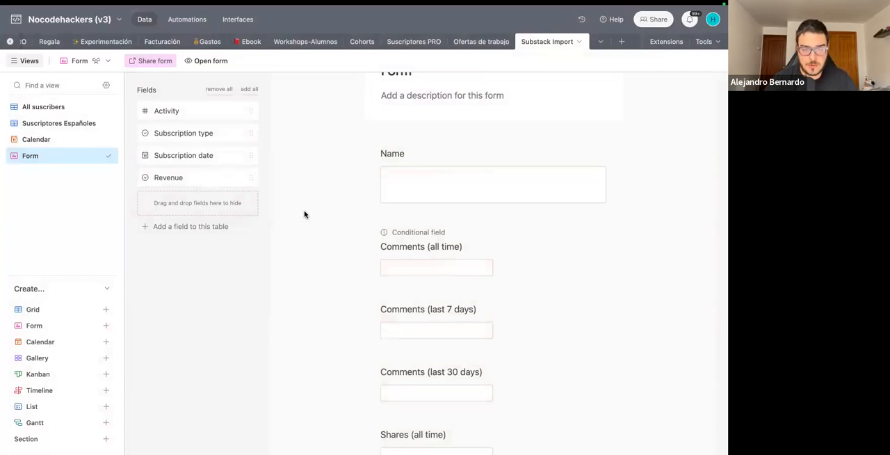
{"action": "mouse_move", "coordinate": [27, 21]}
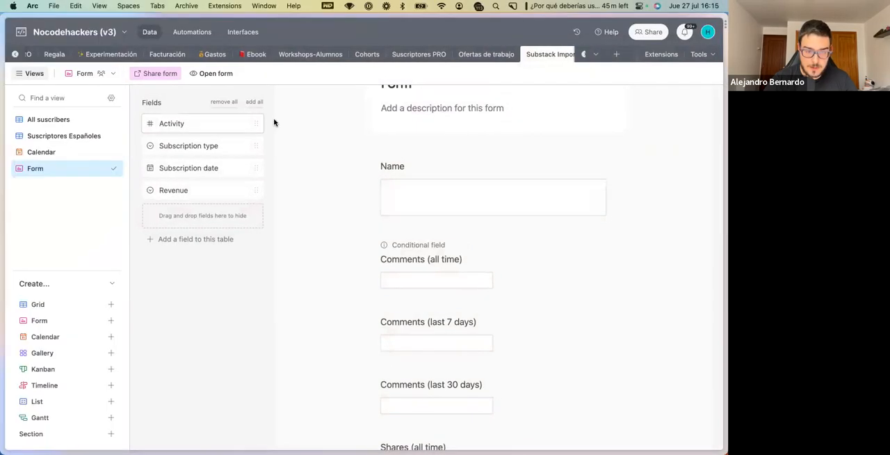
{"action": "left_click_drag", "start_coordinate": [40, 17], "coordinate": [38, 56]}
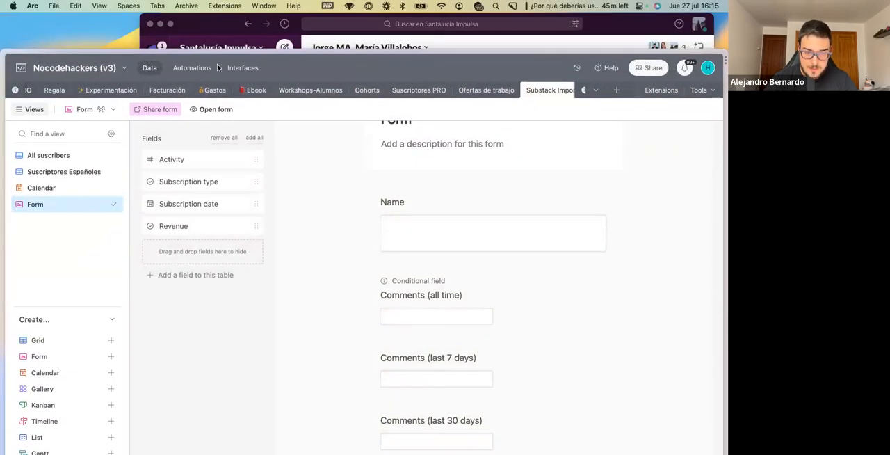
{"action": "left_click", "coordinate": [241, 72]}
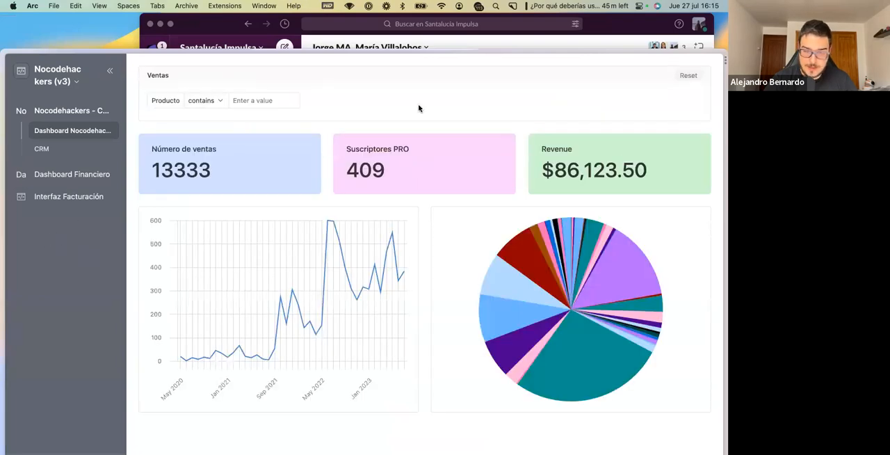
{"action": "left_click", "coordinate": [19, 73]}
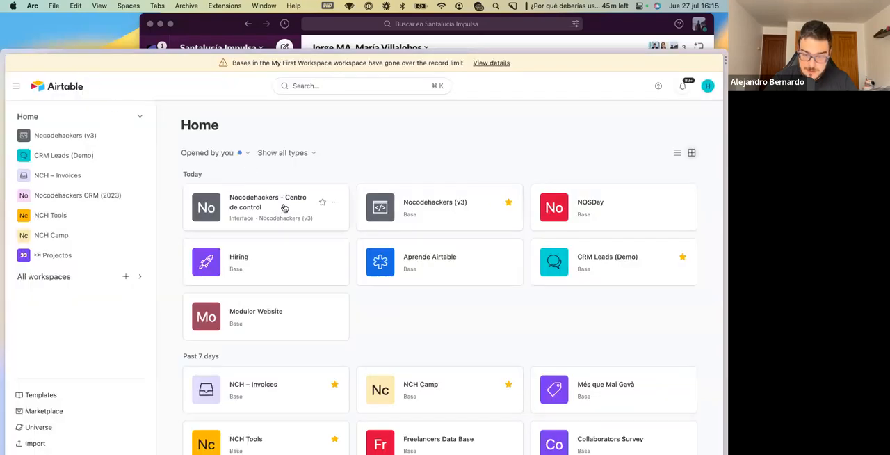
{"action": "left_click", "coordinate": [414, 206]}
{"action": "left_click", "coordinate": [236, 69]}
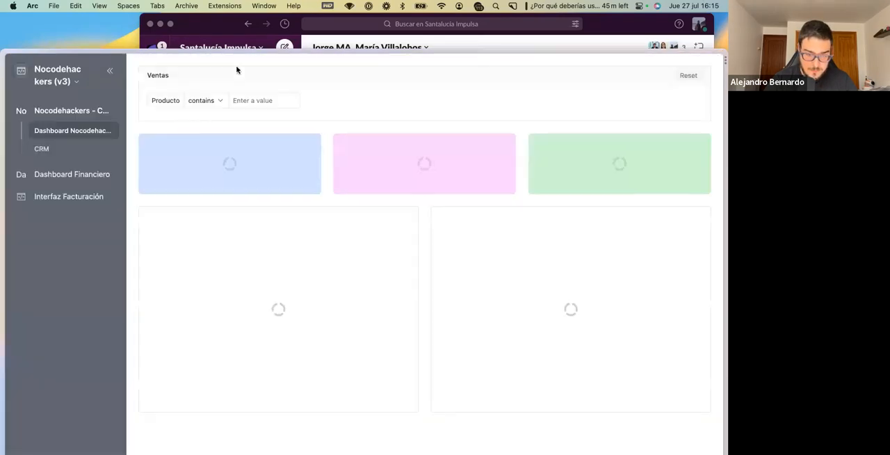
{"action": "left_click", "coordinate": [108, 72]}
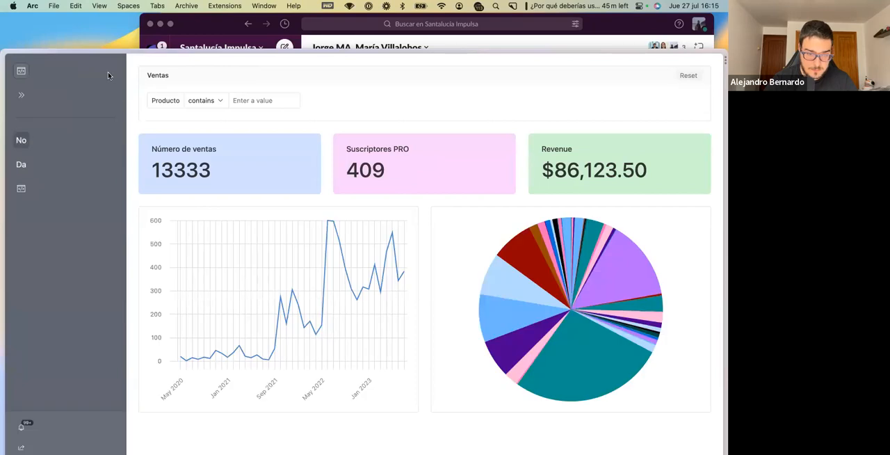
{"action": "left_click", "coordinate": [27, 95]}
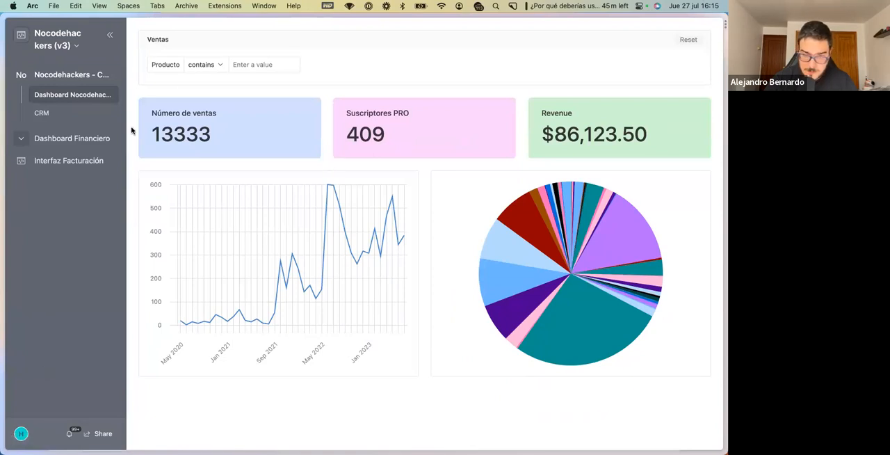
{"action": "left_click", "coordinate": [21, 36]}
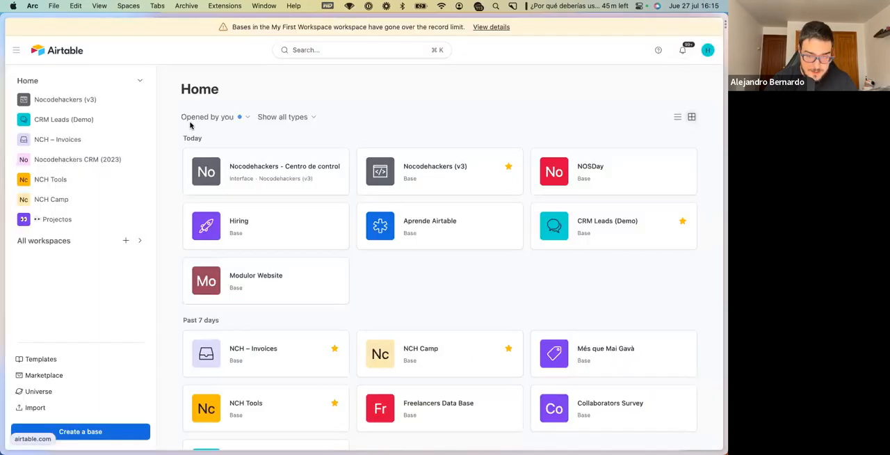
{"action": "left_click", "coordinate": [423, 179]}
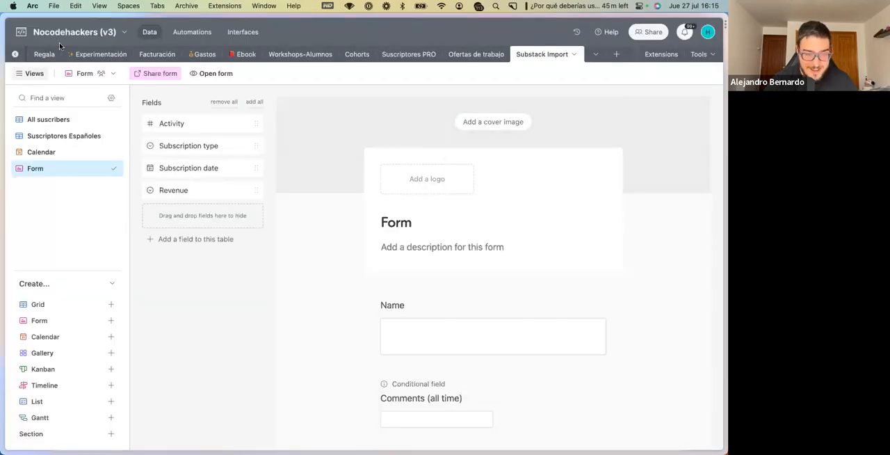
Open the base's interfaces, make the browser window full screen, and start editing the interfaces.
{"action": "left_click_drag", "start_coordinate": [40, 15], "coordinate": [44, 41]}
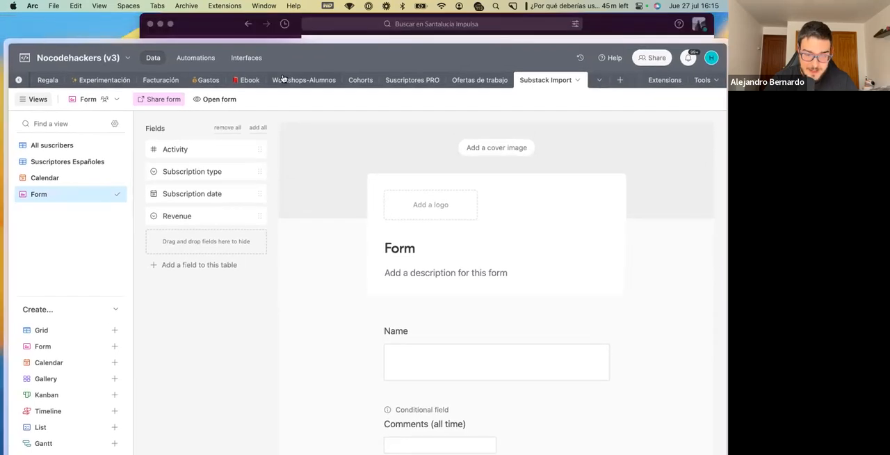
{"action": "left_click", "coordinate": [245, 57]}
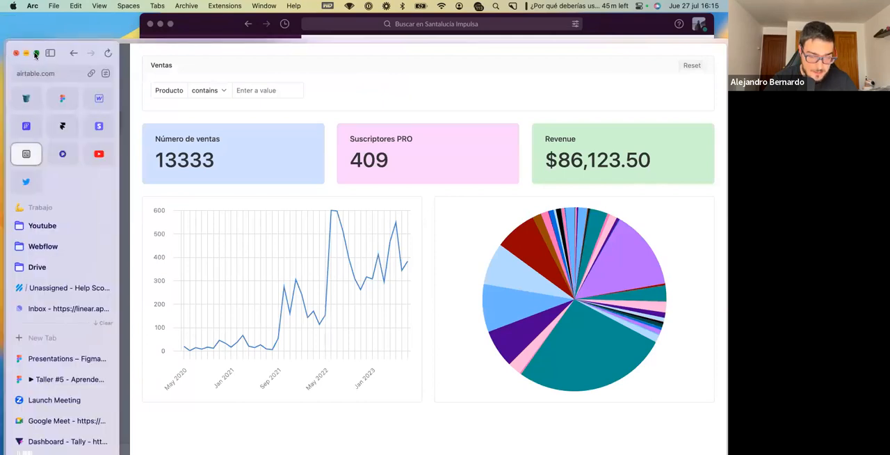
{"action": "left_click", "coordinate": [36, 54]}
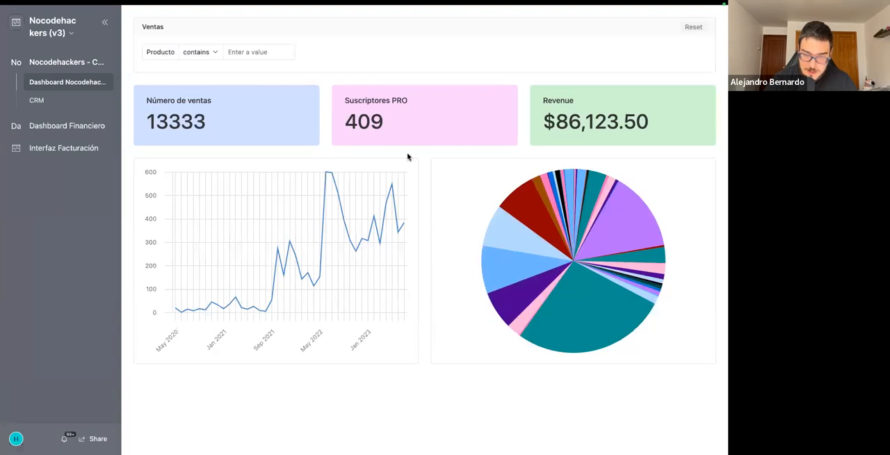
{"action": "left_click", "coordinate": [45, 28]}
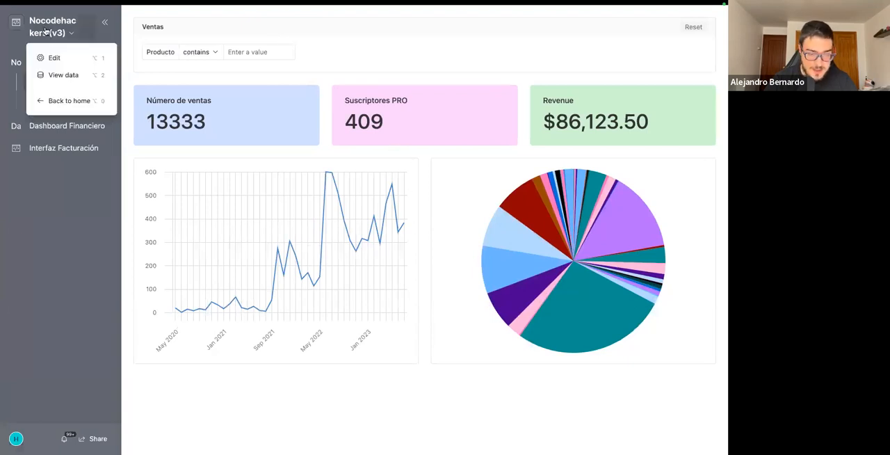
{"action": "left_click", "coordinate": [55, 57]}
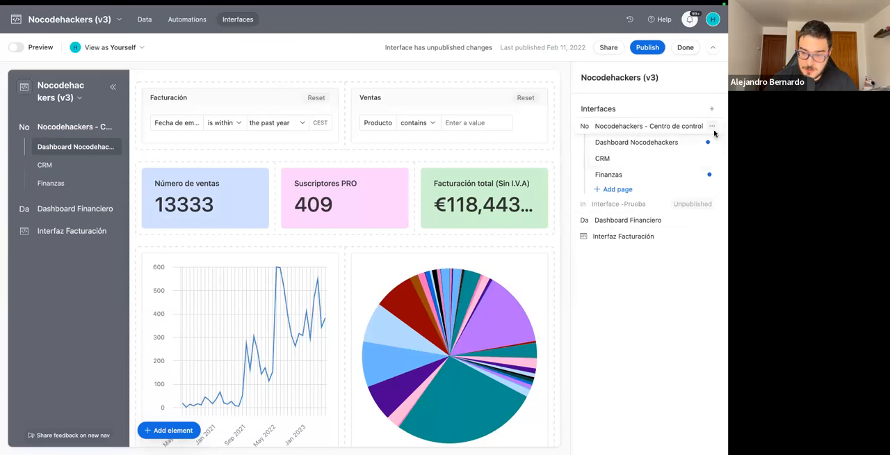
{"action": "right_click", "coordinate": [633, 261]}
{"action": "left_click", "coordinate": [655, 261]}
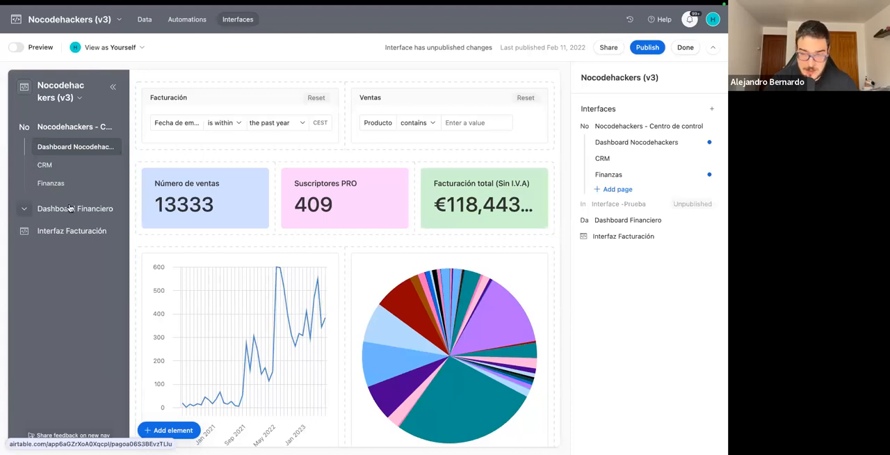
Create a new interface named Substack and choose the Dashboard layout for its first page.
{"action": "left_click", "coordinate": [710, 112]}
{"action": "type", "text": "Substack"}
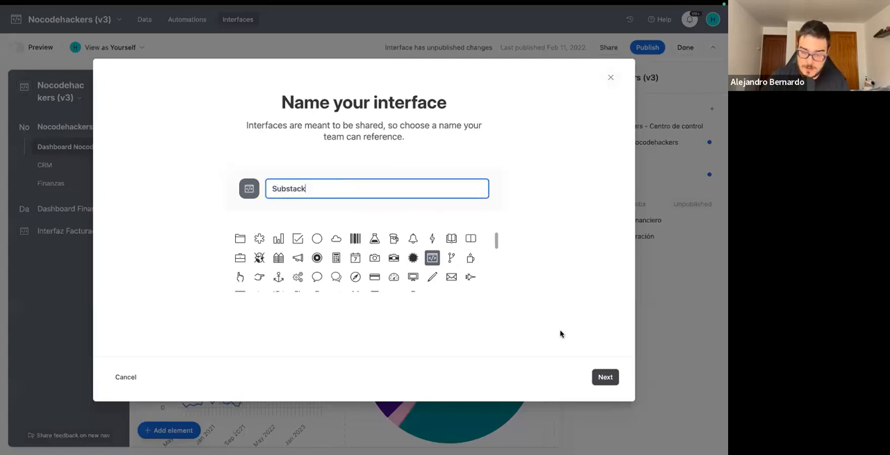
{"action": "left_click", "coordinate": [604, 378]}
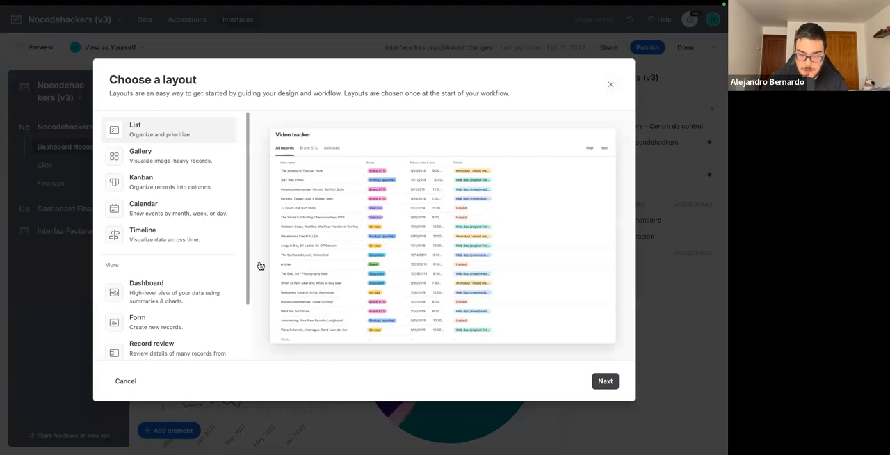
{"action": "scroll", "coordinate": [258, 265], "scroll_direction": "down", "scroll_amount": 1}
{"action": "left_click", "coordinate": [165, 270]}
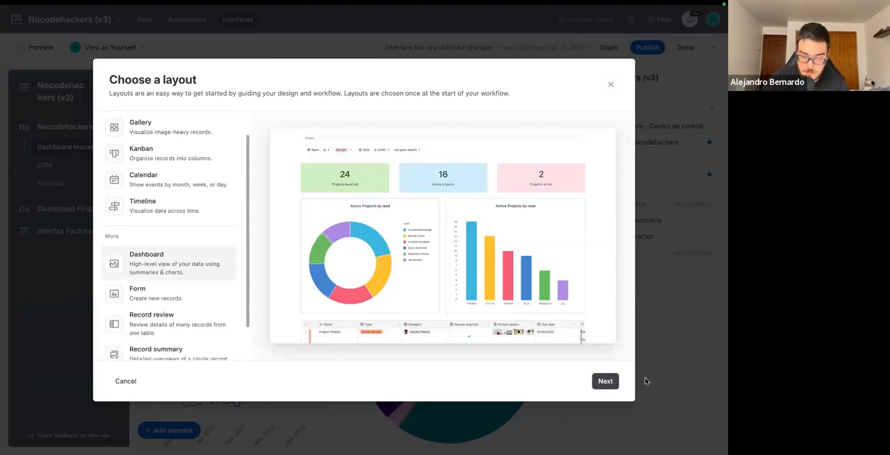
{"action": "left_click", "coordinate": [605, 381]}
Connect the dashboard layout to the Substack Import table and finish creating the page with the default name Untitled.
{"action": "left_click", "coordinate": [191, 143]}
{"action": "scroll", "coordinate": [176, 248], "scroll_direction": "down", "scroll_amount": 1}
{"action": "scroll", "coordinate": [176, 248], "scroll_direction": "down", "scroll_amount": 3}
{"action": "left_click", "coordinate": [159, 280]}
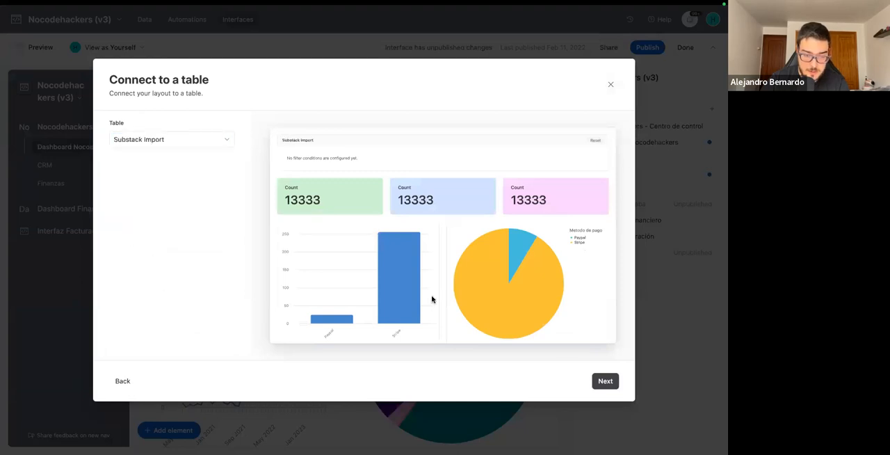
{"action": "left_click", "coordinate": [606, 382]}
{"action": "left_click", "coordinate": [605, 382]}
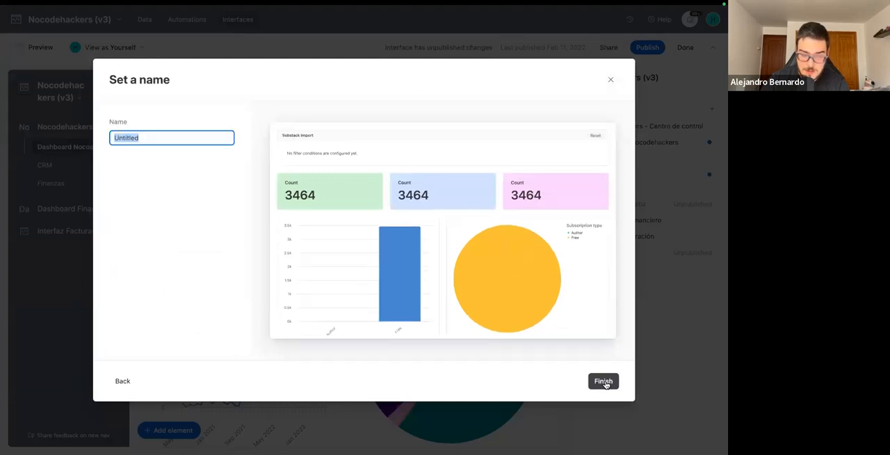
{"action": "left_click", "coordinate": [604, 382]}
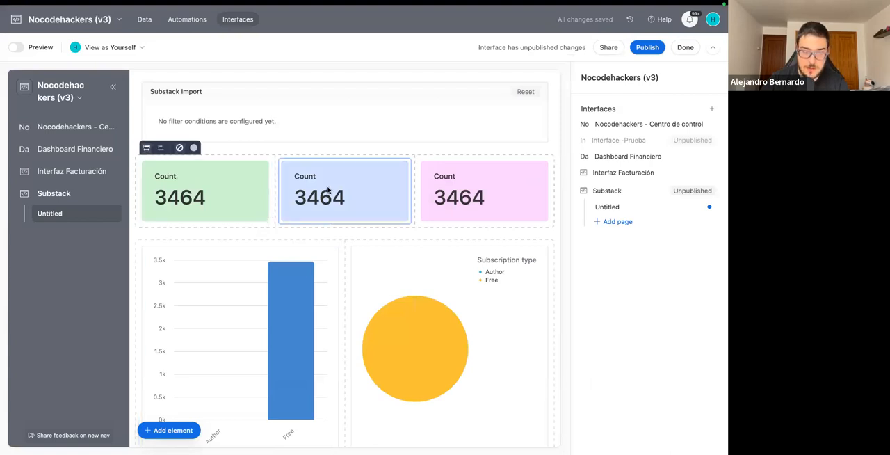
Set the X-axis field of the dashboard's bar chart to Subscriber country.
{"action": "scroll", "coordinate": [278, 280], "scroll_direction": "down", "scroll_amount": 1}
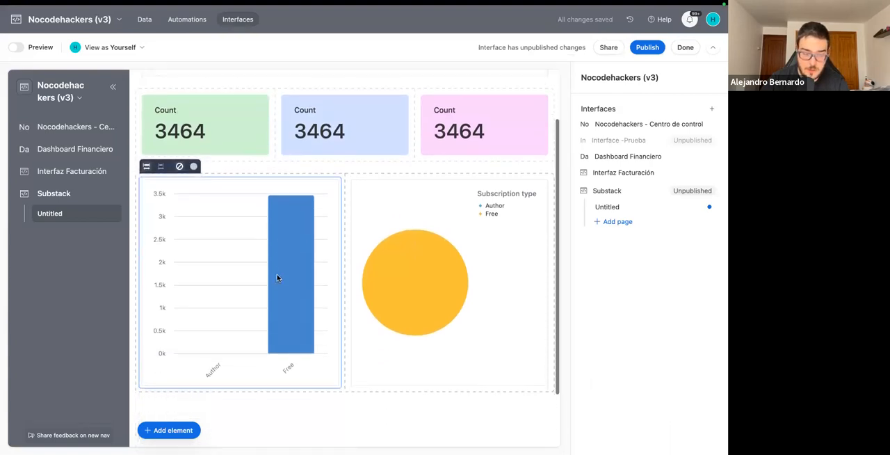
{"action": "left_click", "coordinate": [267, 310]}
{"action": "scroll", "coordinate": [658, 320], "scroll_direction": "down", "scroll_amount": 3}
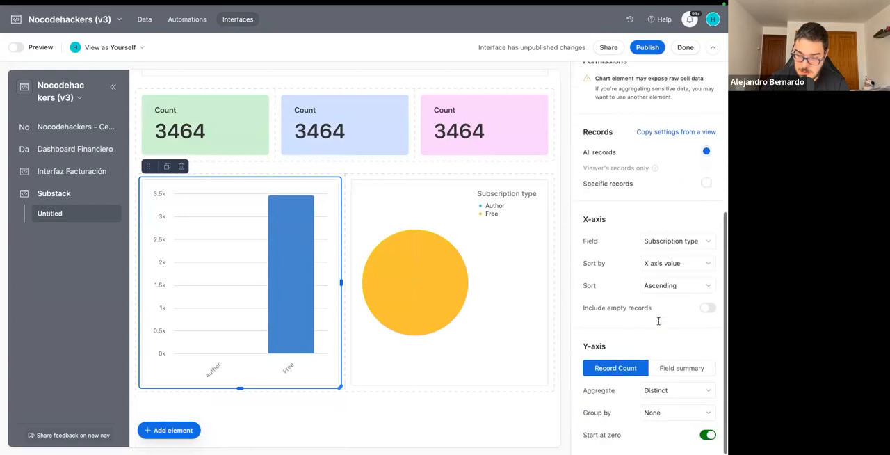
{"action": "left_click", "coordinate": [667, 243]}
{"action": "scroll", "coordinate": [634, 336], "scroll_direction": "down", "scroll_amount": 8}
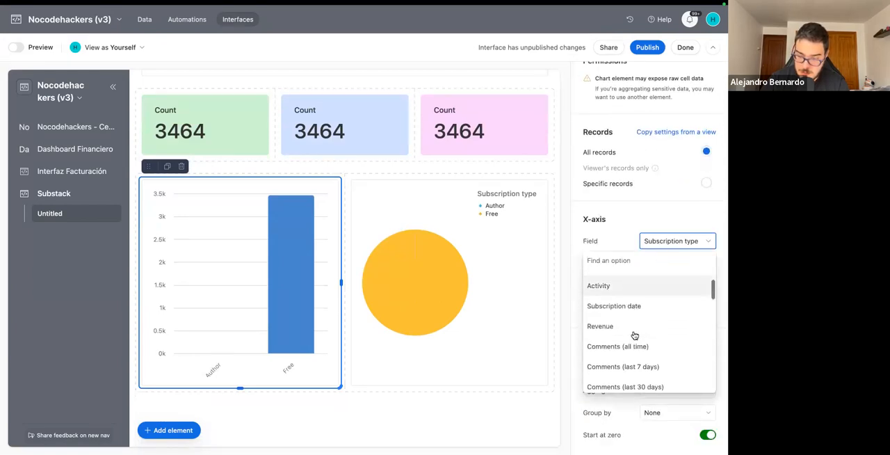
{"action": "scroll", "coordinate": [634, 336], "scroll_direction": "down", "scroll_amount": 8}
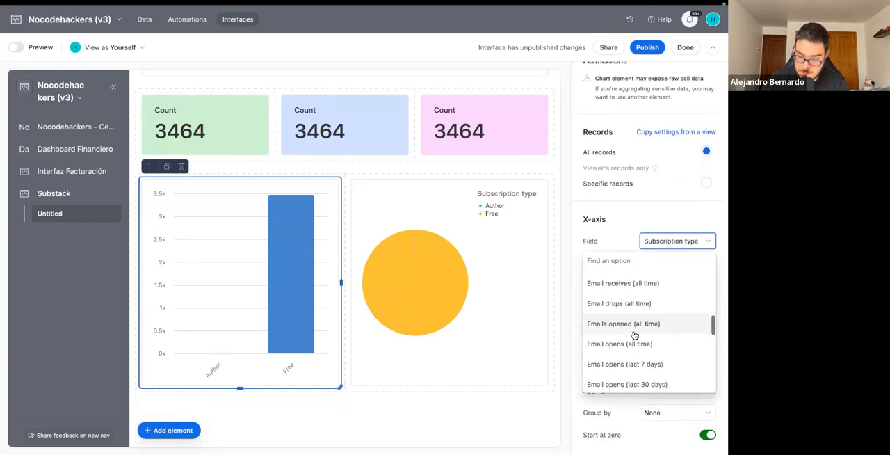
{"action": "scroll", "coordinate": [634, 336], "scroll_direction": "down", "scroll_amount": 5}
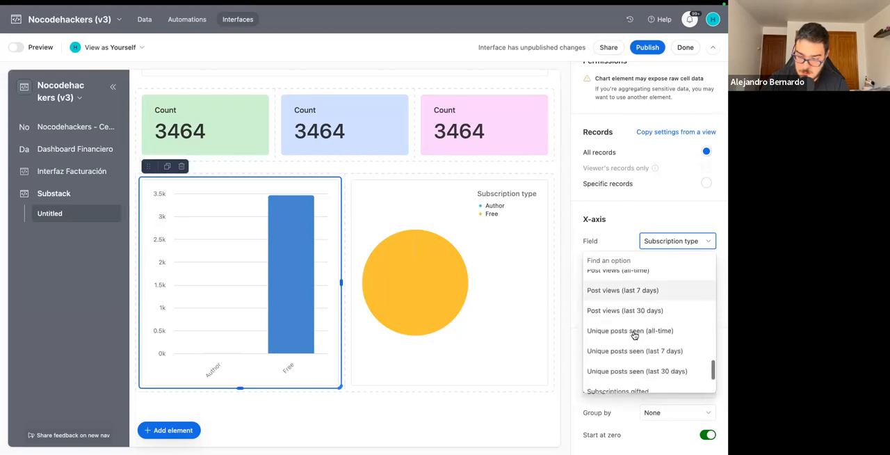
{"action": "scroll", "coordinate": [634, 335], "scroll_direction": "up", "scroll_amount": 20}
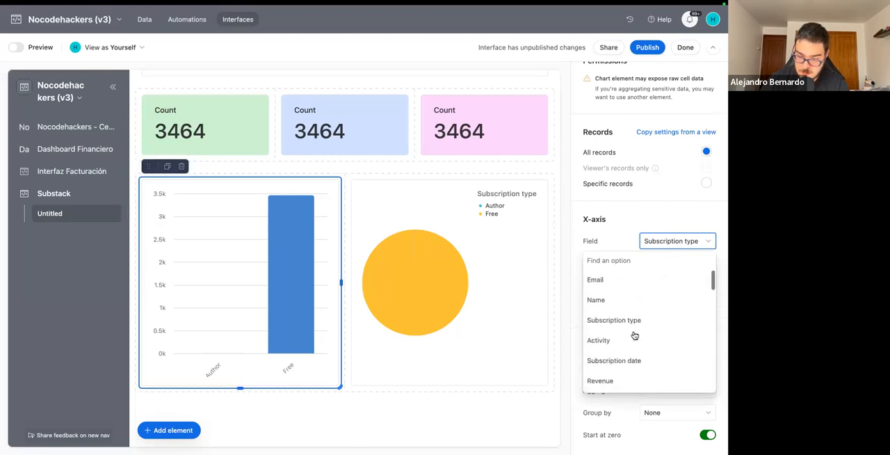
{"action": "scroll", "coordinate": [627, 358], "scroll_direction": "down", "scroll_amount": 6}
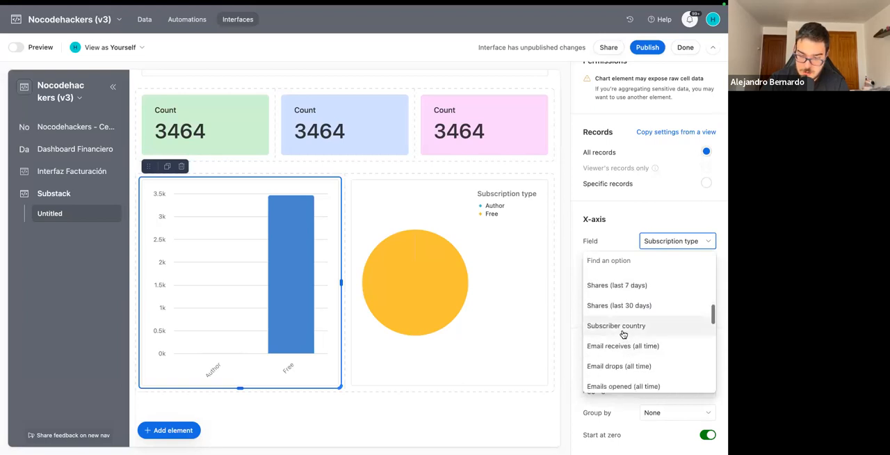
{"action": "left_click", "coordinate": [624, 331]}
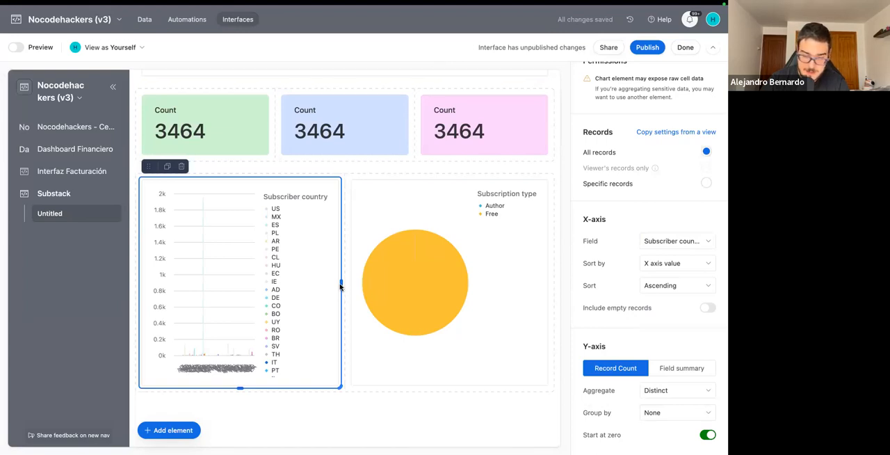
Widen the subscriber country chart and change its type to Pie.
{"action": "left_click_drag", "start_coordinate": [339, 282], "coordinate": [375, 283]}
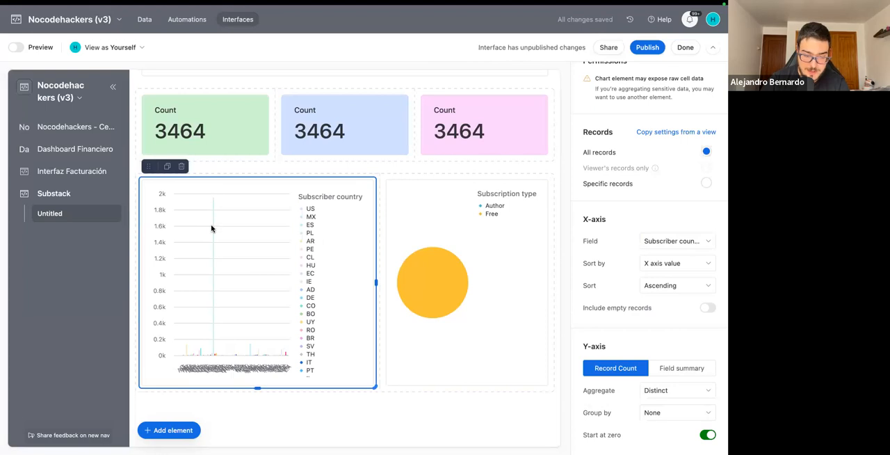
{"action": "scroll", "coordinate": [695, 182], "scroll_direction": "up", "scroll_amount": 5}
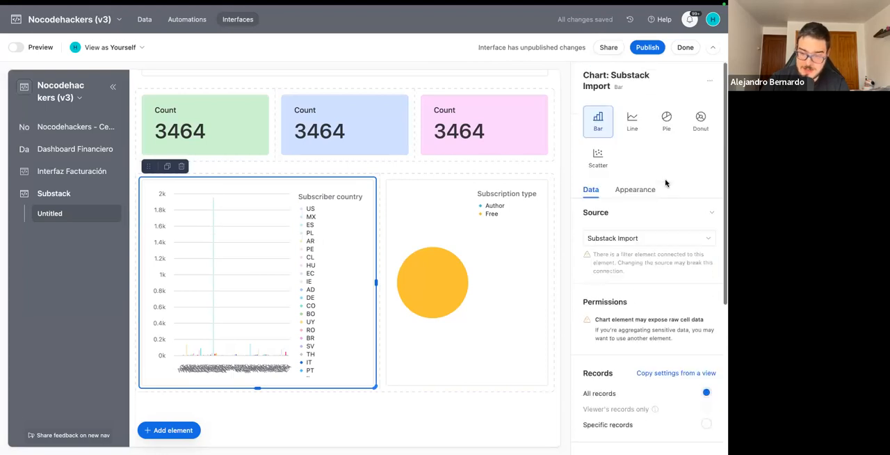
{"action": "left_click", "coordinate": [665, 123]}
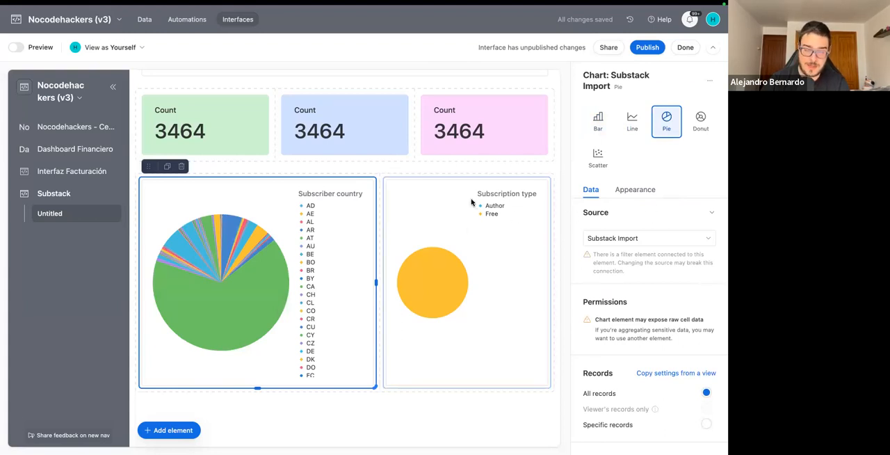
Leave the Substack interface and open the CRM Leads (Demo) base from the Airtable home page.
{"action": "left_click", "coordinate": [446, 134]}
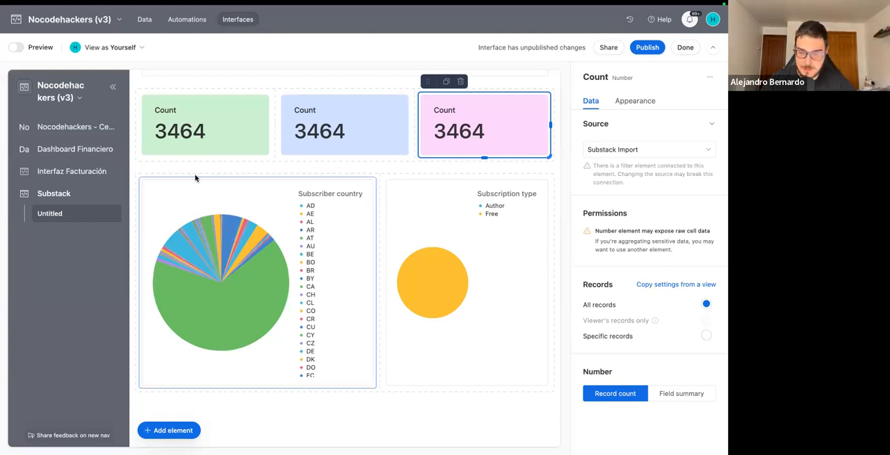
{"action": "left_click", "coordinate": [16, 21]}
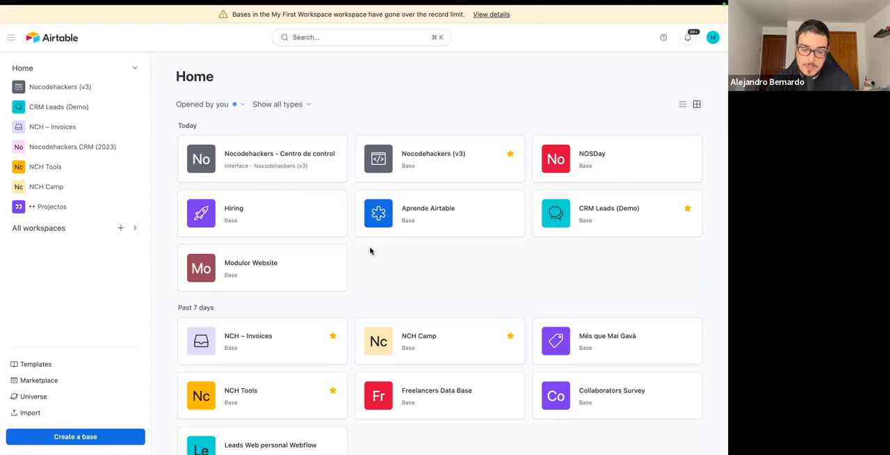
{"action": "left_click", "coordinate": [594, 215]}
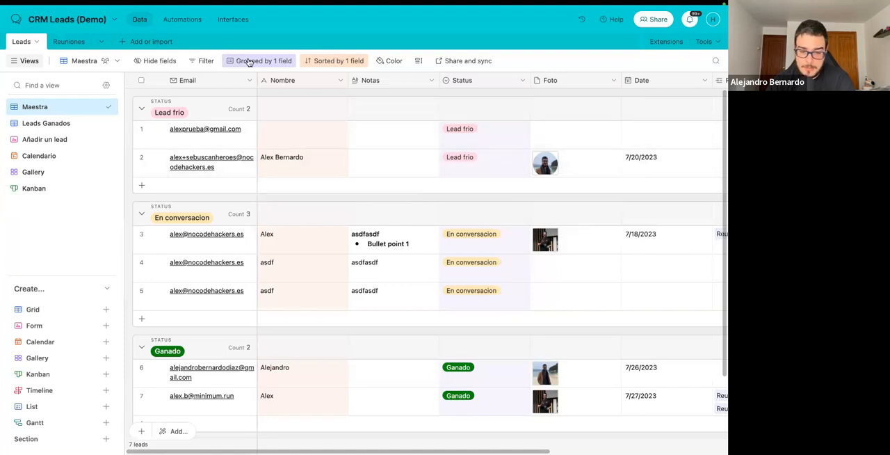
View the leads in the Leads Ganados, Maestra and Gallery views.
{"action": "left_click", "coordinate": [69, 126]}
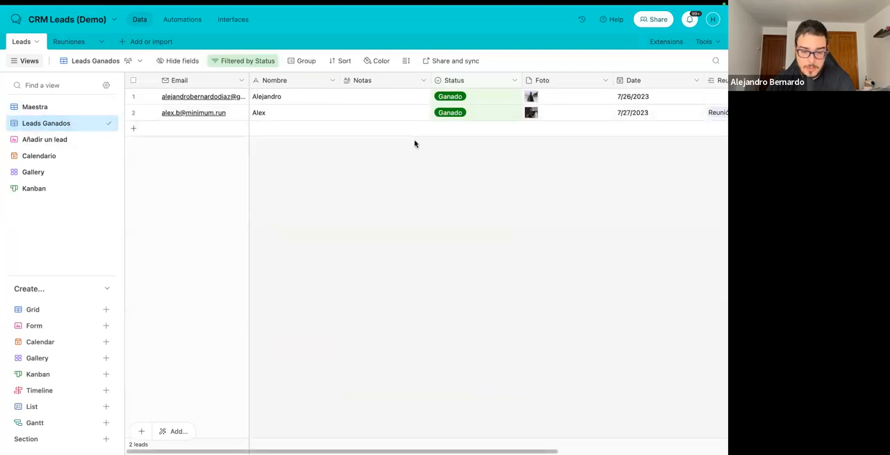
{"action": "left_click", "coordinate": [43, 108]}
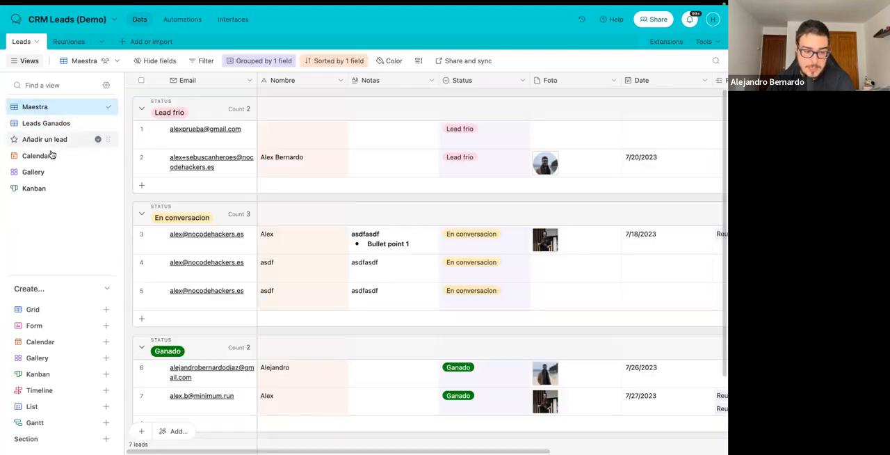
{"action": "left_click", "coordinate": [49, 173]}
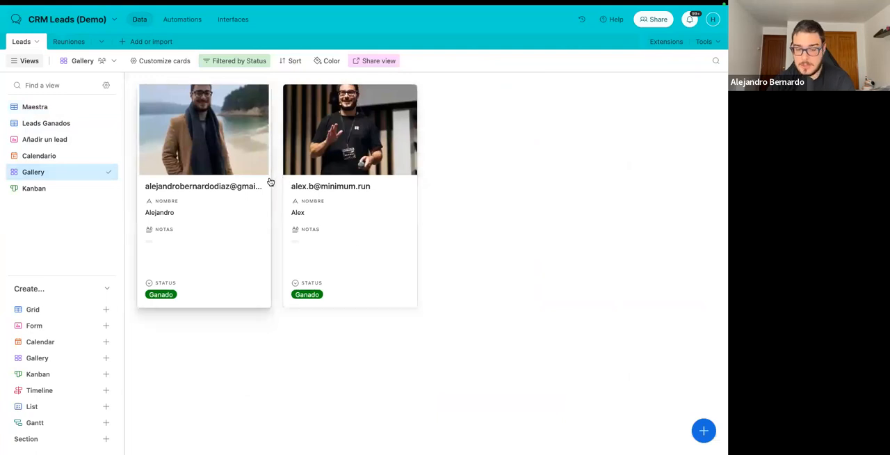
In the Kanban view, move two En conversacion leads to Ganado and one to Lead frio, and return to the Maestra view.
{"action": "left_click", "coordinate": [71, 191]}
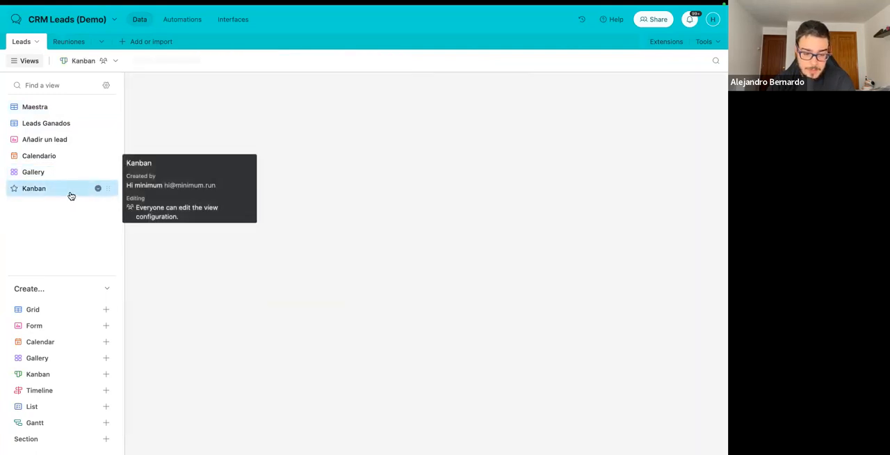
{"action": "left_click_drag", "start_coordinate": [391, 159], "coordinate": [499, 155]}
{"action": "left_click_drag", "start_coordinate": [395, 132], "coordinate": [336, 143]}
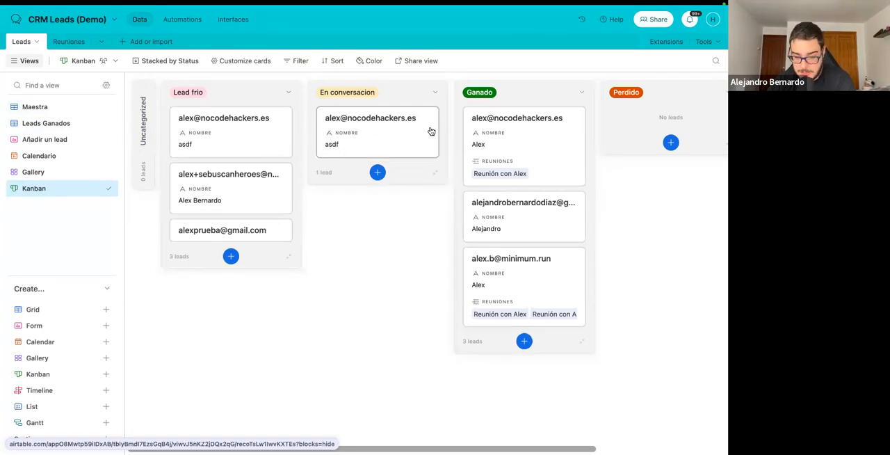
{"action": "left_click_drag", "start_coordinate": [431, 131], "coordinate": [492, 132]}
{"action": "left_click", "coordinate": [42, 107]}
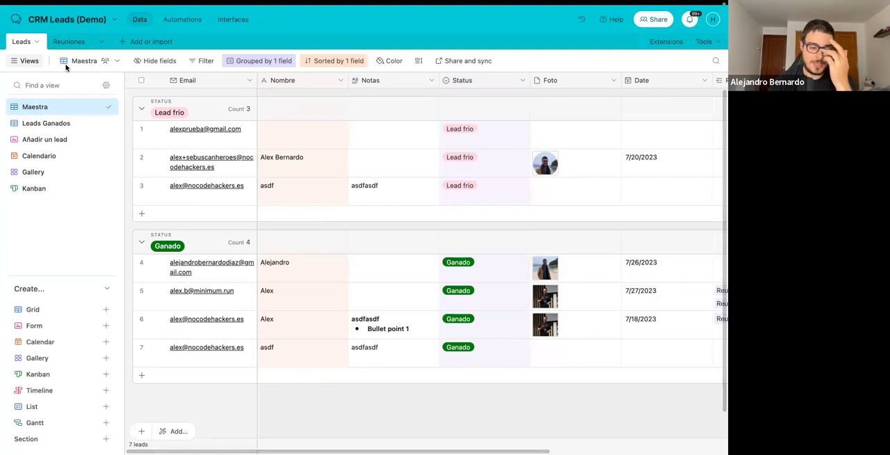
Add a meeting to the Reuniones table dated 7/28/2023 with the notes "Podemos tomar todas las notas que queramos".
{"action": "left_click", "coordinate": [59, 43]}
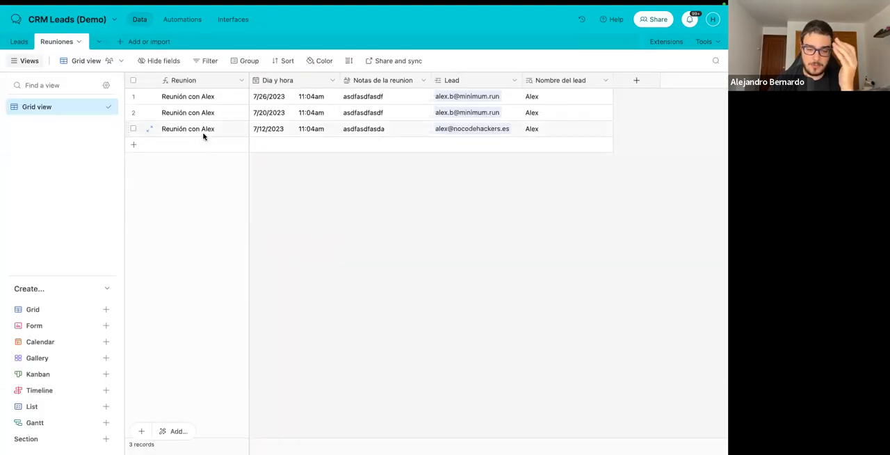
{"action": "left_click", "coordinate": [194, 144]}
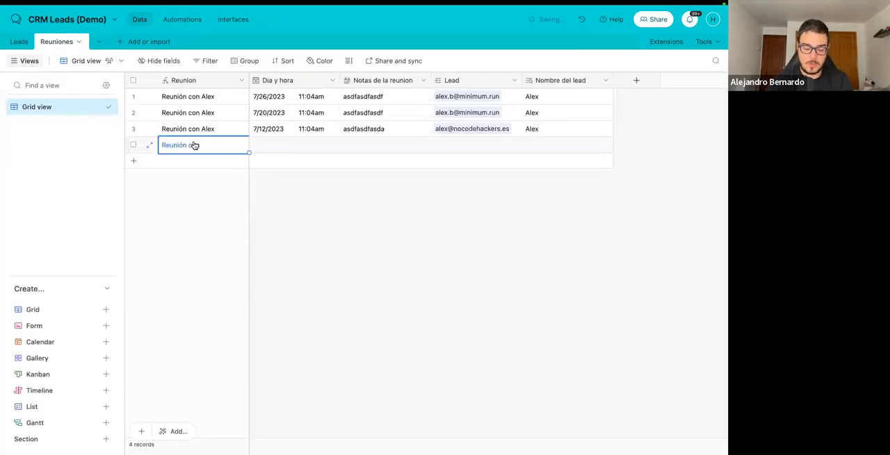
{"action": "double_click", "coordinate": [195, 145]}
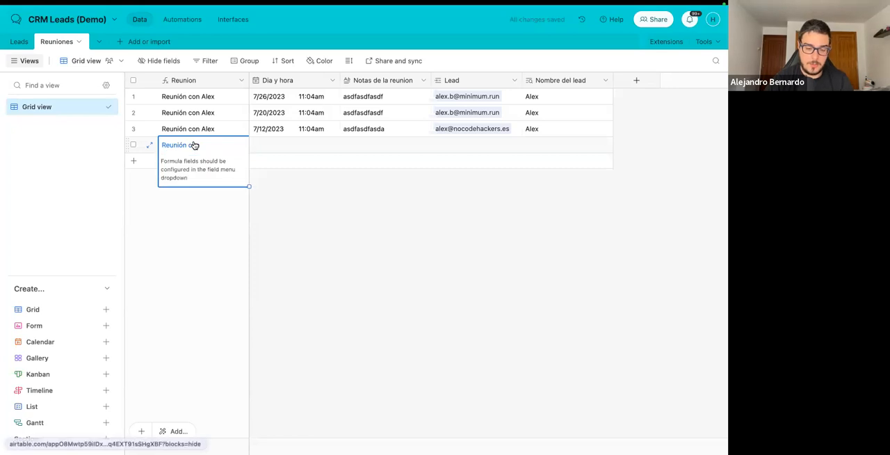
{"action": "left_click", "coordinate": [273, 147]}
{"action": "left_click", "coordinate": [274, 147]}
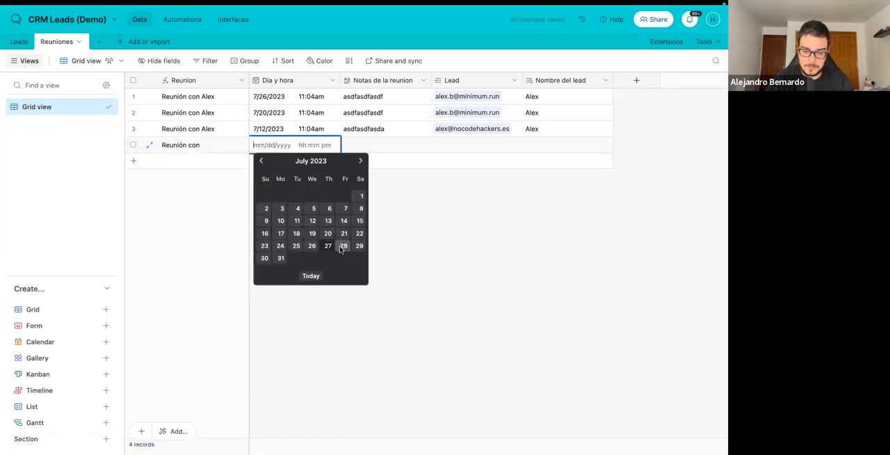
{"action": "left_click", "coordinate": [344, 246]}
{"action": "left_click", "coordinate": [377, 148]}
{"action": "type", "text": "P"}
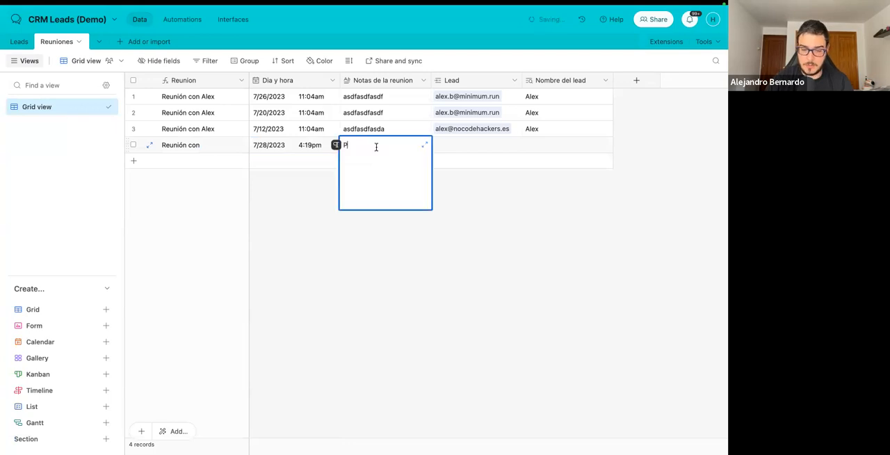
{"action": "type", "text": "odemos tomar todas las"}
{"action": "type", "text": " notas que queramos"}
{"action": "left_click", "coordinate": [505, 190]}
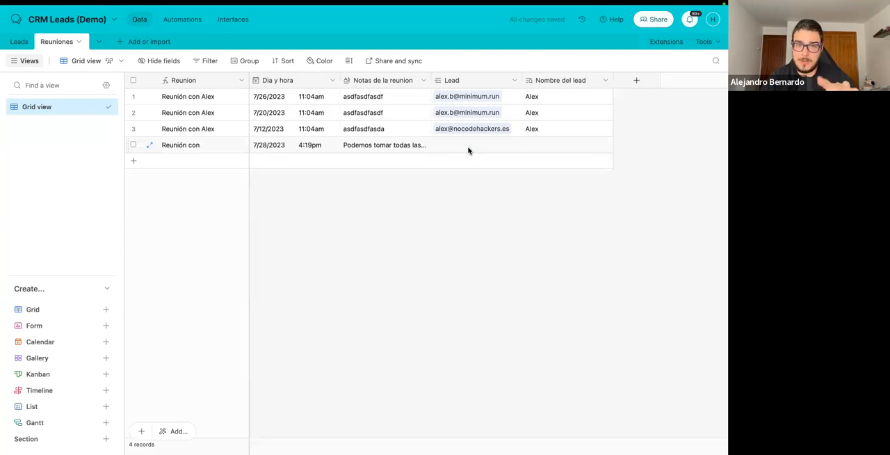
Set the type of the Lead field in the Reuniones table to a link to the Leads table and save it.
{"action": "left_click", "coordinate": [28, 42]}
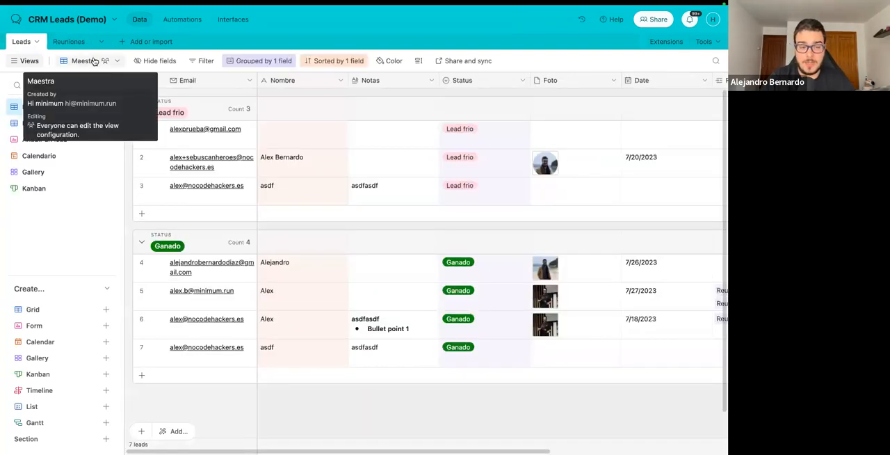
{"action": "left_click", "coordinate": [66, 42]}
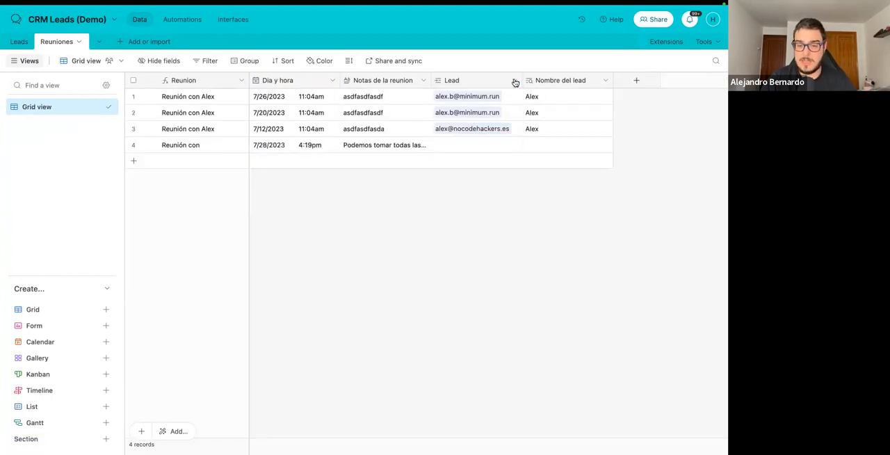
{"action": "left_click", "coordinate": [514, 82]}
{"action": "left_click", "coordinate": [491, 103]}
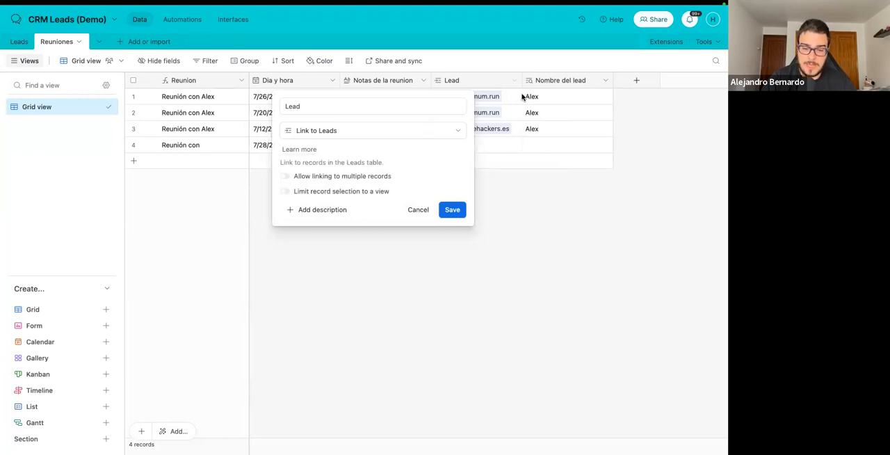
{"action": "left_click_drag", "start_coordinate": [285, 106], "coordinate": [332, 107]}
{"action": "left_click", "coordinate": [353, 130]}
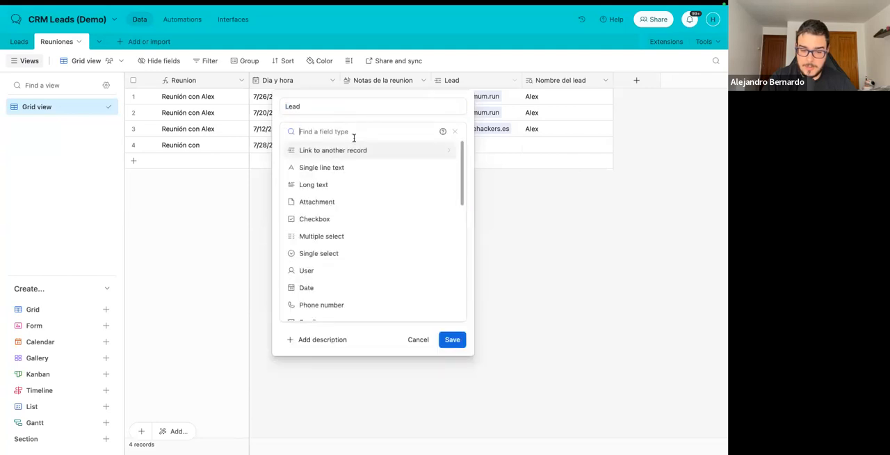
{"action": "left_click", "coordinate": [342, 152]}
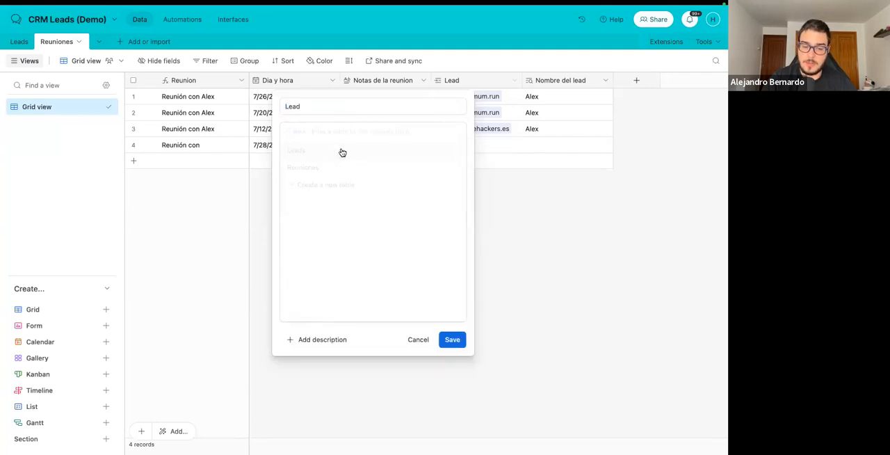
{"action": "left_click", "coordinate": [321, 150]}
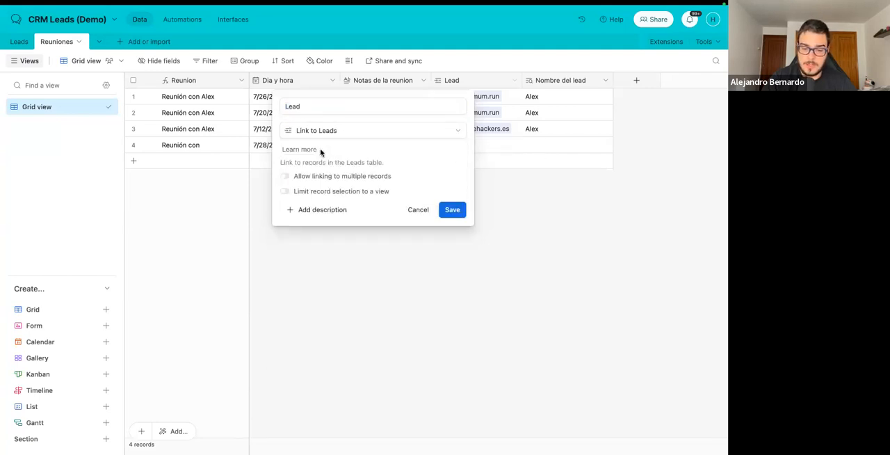
{"action": "left_click", "coordinate": [463, 212]}
Link the 7/28/2023 meeting to the existing Lead frio lead that has no name.
{"action": "left_click", "coordinate": [442, 146]}
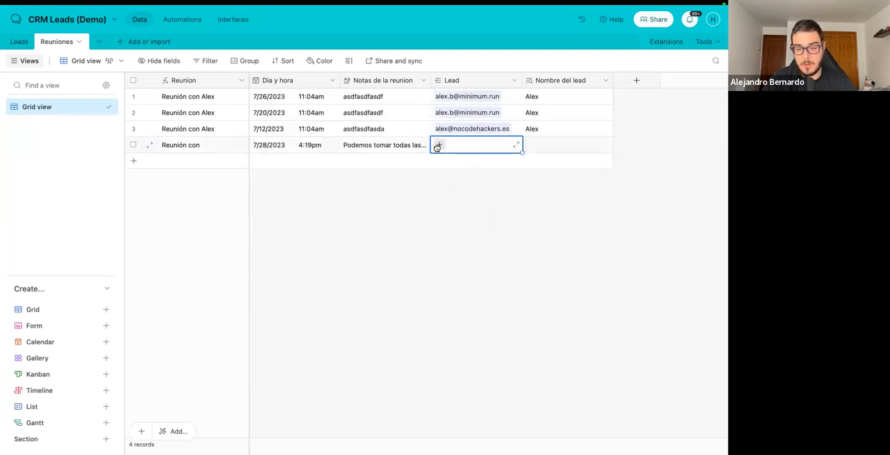
{"action": "left_click", "coordinate": [437, 145]}
{"action": "scroll", "coordinate": [397, 124], "scroll_direction": "down", "scroll_amount": 3}
{"action": "scroll", "coordinate": [398, 123], "scroll_direction": "up", "scroll_amount": 3}
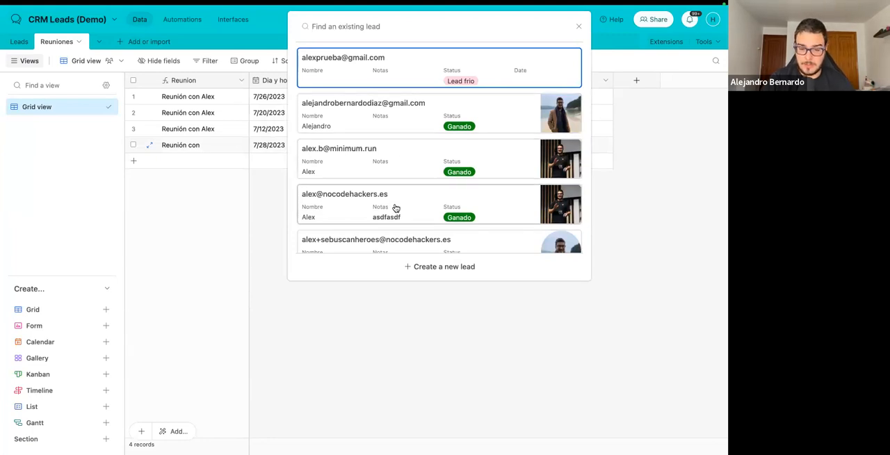
{"action": "left_click", "coordinate": [365, 77]}
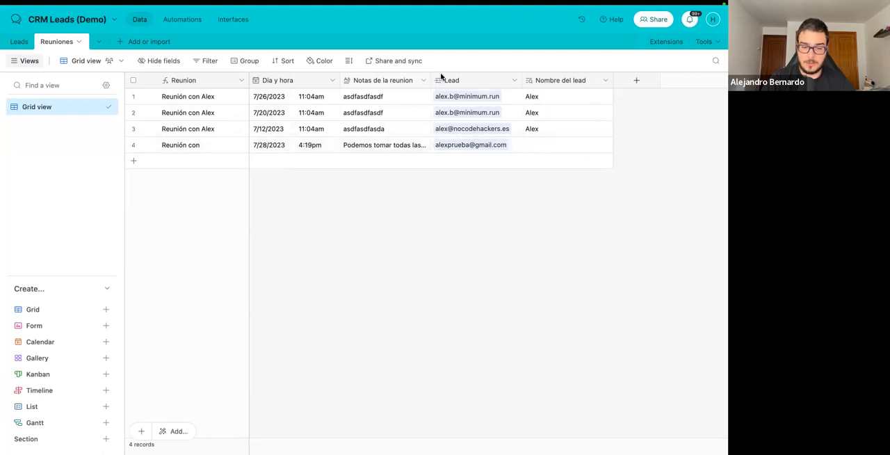
Enter the first name in the Nombre field of the first Lead frio lead and check the linked meeting in Reuniones.
{"action": "left_click", "coordinate": [27, 48]}
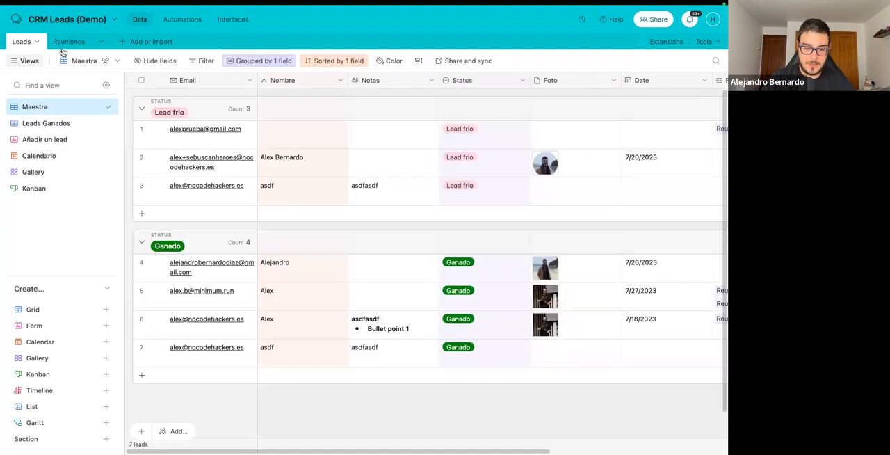
{"action": "left_click", "coordinate": [282, 135]}
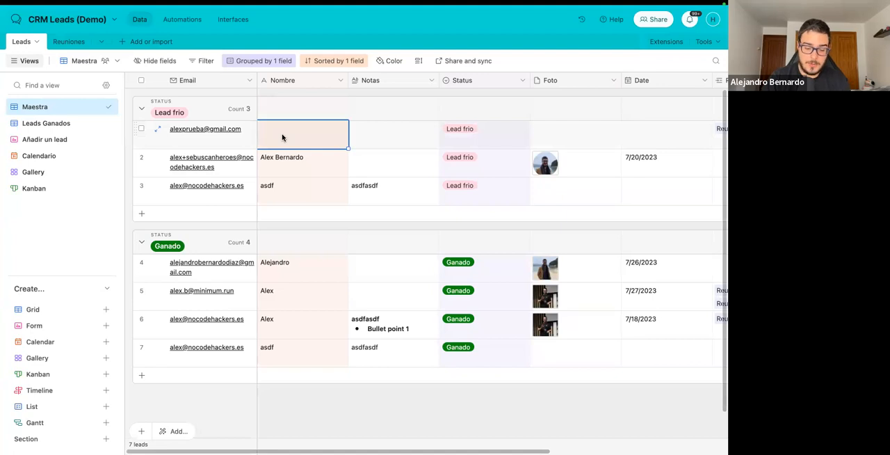
{"action": "type", "text": "Alejandro"}
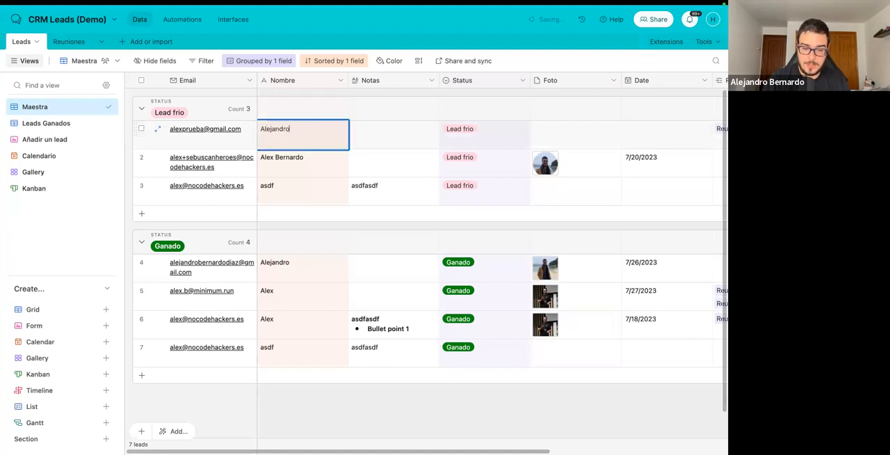
{"action": "left_click", "coordinate": [300, 93]}
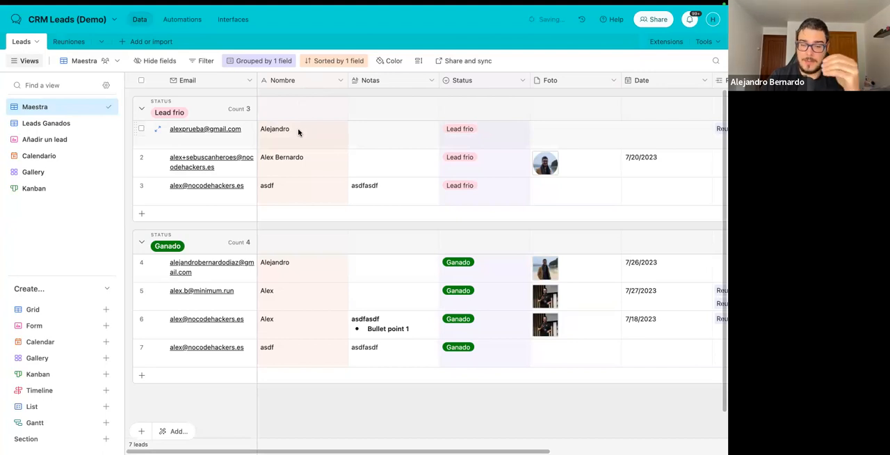
{"action": "left_click", "coordinate": [69, 41]}
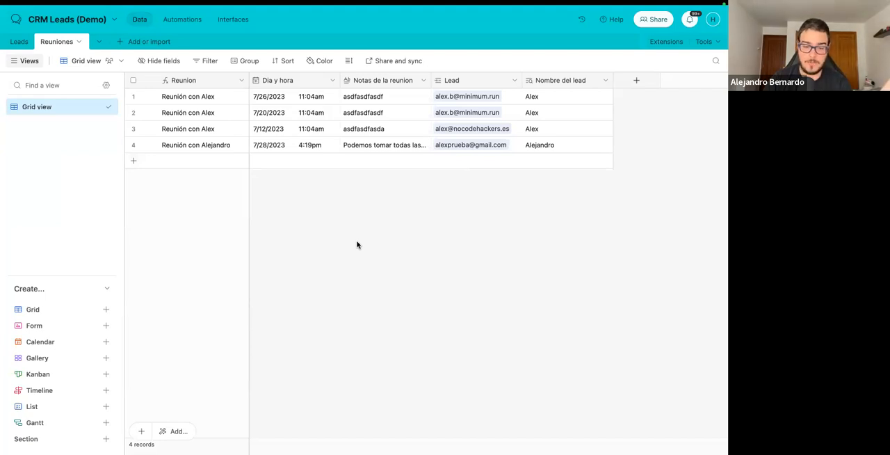
Start a new lookup field in the Leads table that uses the linked Reuniones records.
{"action": "left_click", "coordinate": [16, 43]}
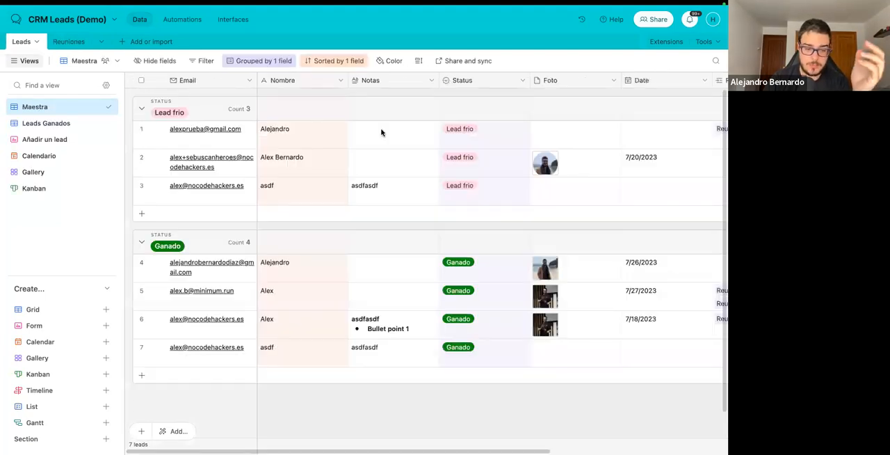
{"action": "scroll", "coordinate": [381, 132], "scroll_direction": "right", "scroll_amount": 5}
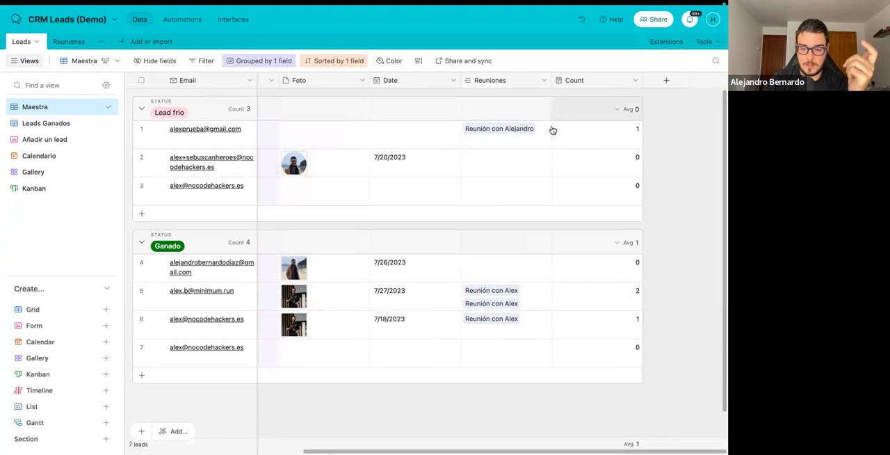
{"action": "left_click", "coordinate": [657, 81]}
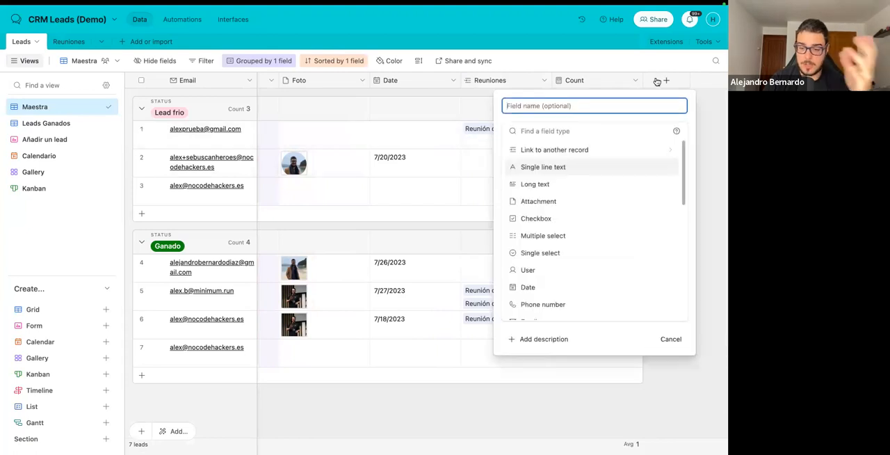
{"action": "scroll", "coordinate": [550, 227], "scroll_direction": "down", "scroll_amount": 2}
{"action": "scroll", "coordinate": [550, 227], "scroll_direction": "down", "scroll_amount": 3}
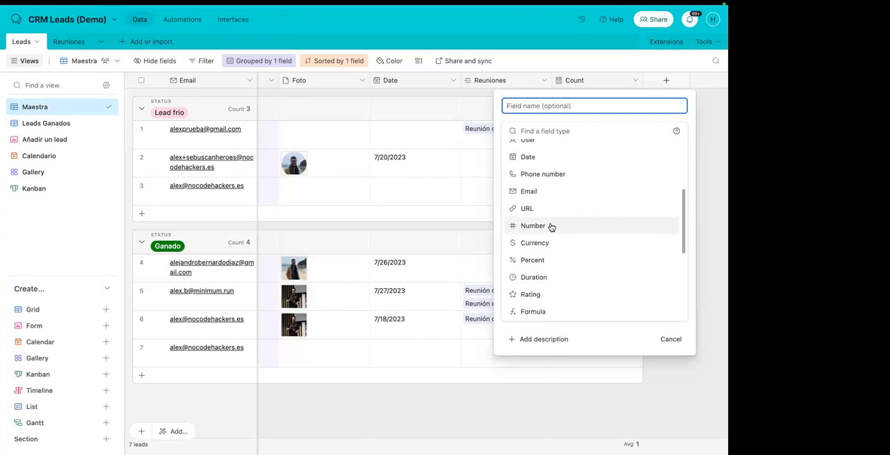
{"action": "scroll", "coordinate": [550, 227], "scroll_direction": "down", "scroll_amount": 1}
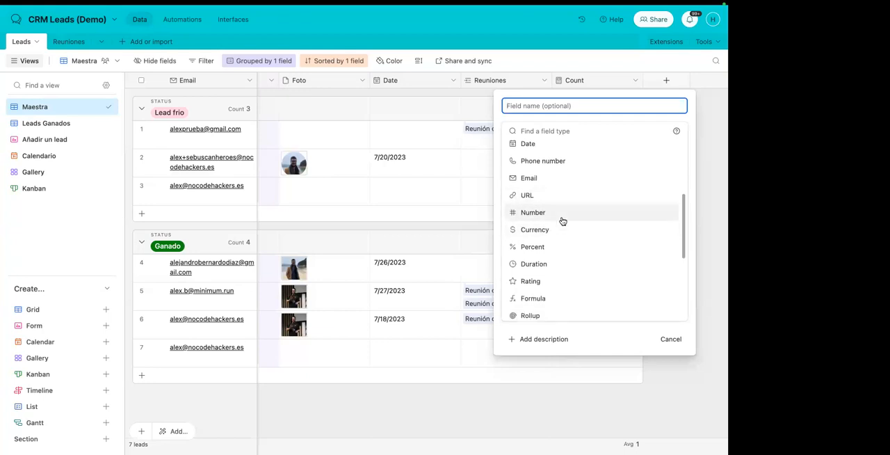
{"action": "scroll", "coordinate": [563, 221], "scroll_direction": "down", "scroll_amount": 3}
{"action": "left_click", "coordinate": [541, 254]}
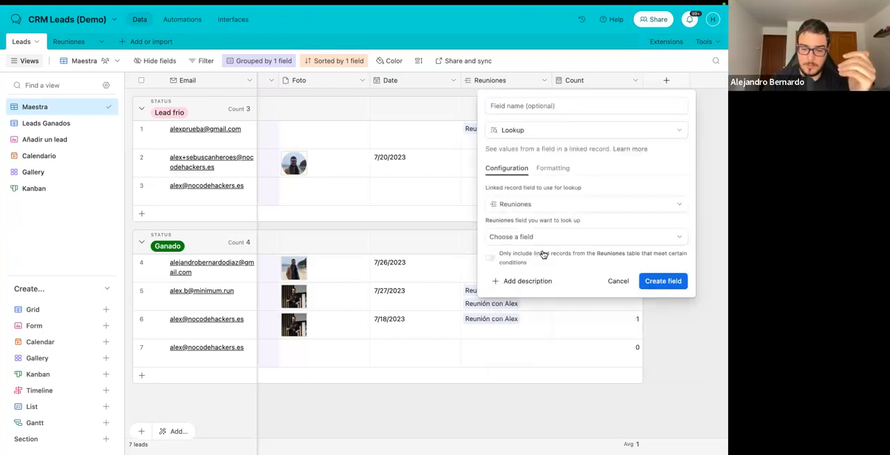
Look up the Notas de la reunion field, name the new field "Notas de las reuniones" and create it.
{"action": "left_click", "coordinate": [540, 238]}
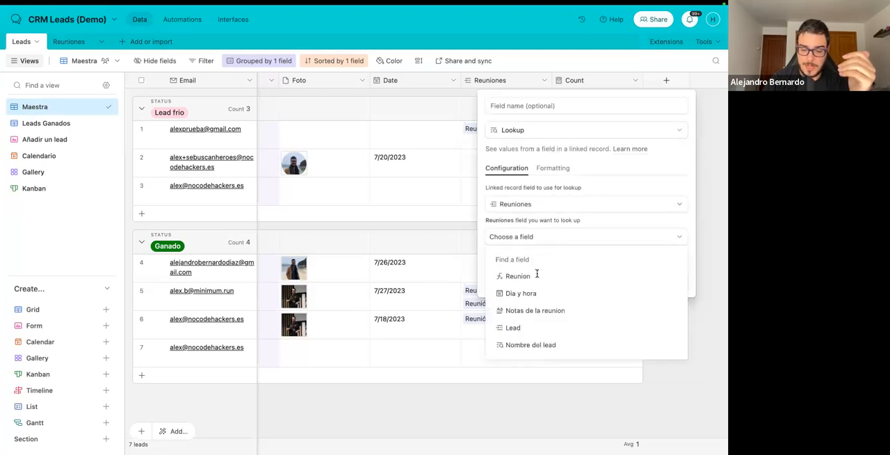
{"action": "left_click", "coordinate": [534, 311]}
{"action": "left_click", "coordinate": [586, 106]}
{"action": "type", "text": "Notas de las reuniones"}
{"action": "key", "text": "Return"}
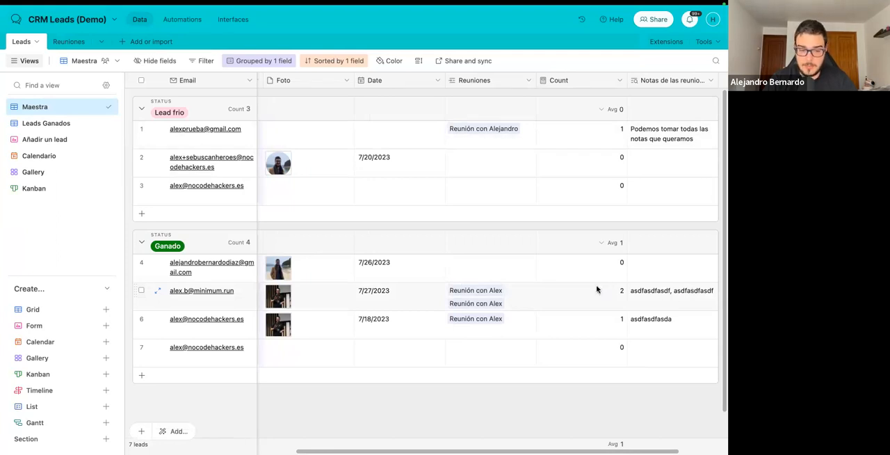
Replace the 7/20/2023 meeting's notes in Reuniones with "Pongo otra información aquí." and check the lookup in Leads.
{"action": "left_click", "coordinate": [69, 41]}
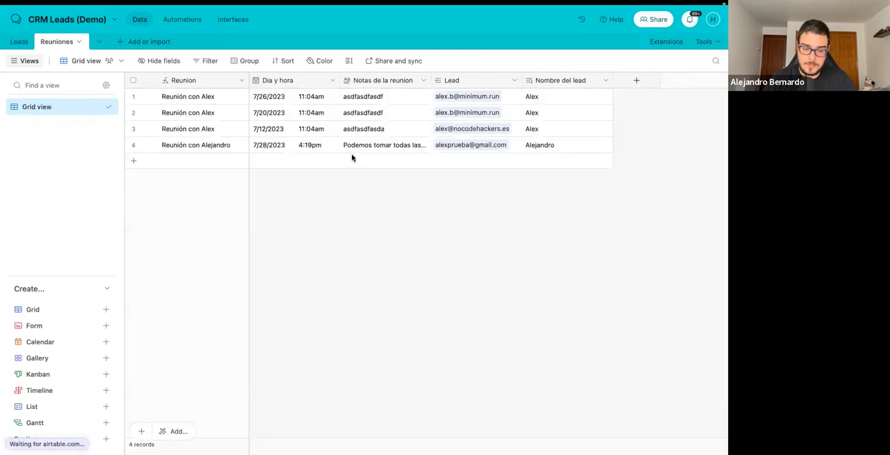
{"action": "left_click", "coordinate": [382, 113]}
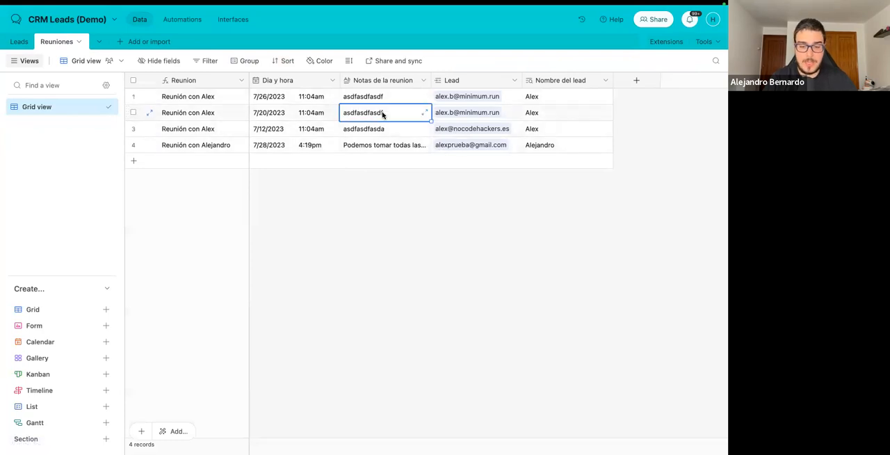
{"action": "double_click", "coordinate": [383, 113]}
{"action": "type", "text": "Pongo otra información"}
{"action": "key", "text": "Return"}
{"action": "type", "text": "aqui"}
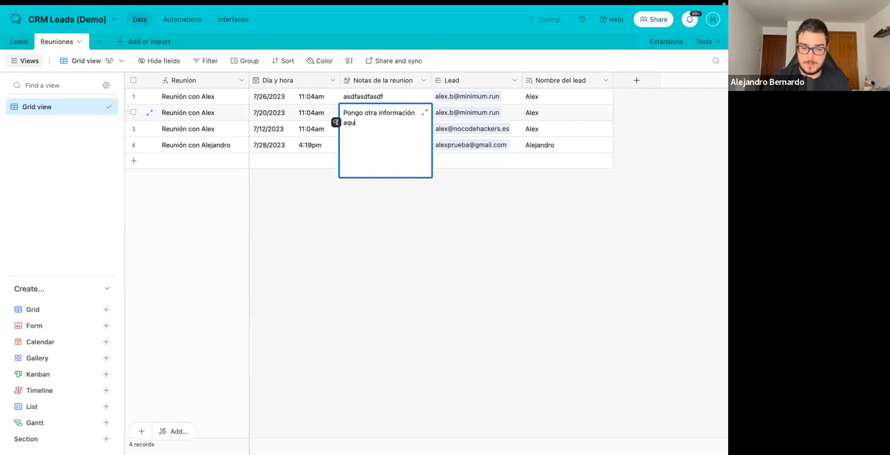
{"action": "type", "text": "."}
{"action": "left_click", "coordinate": [410, 235]}
{"action": "left_click", "coordinate": [21, 41]}
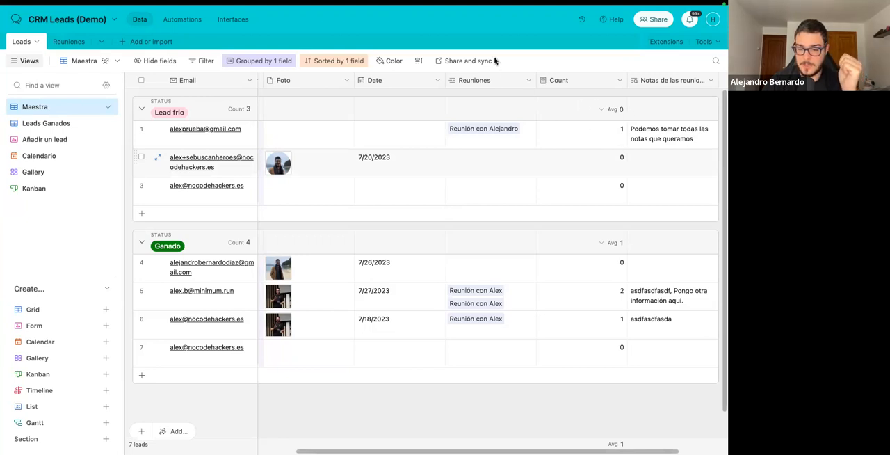
View the meetings that could be linked to the second Lead frio lead without linking any, and check the Reuniones table.
{"action": "scroll", "coordinate": [513, 109], "scroll_direction": "right", "scroll_amount": 3}
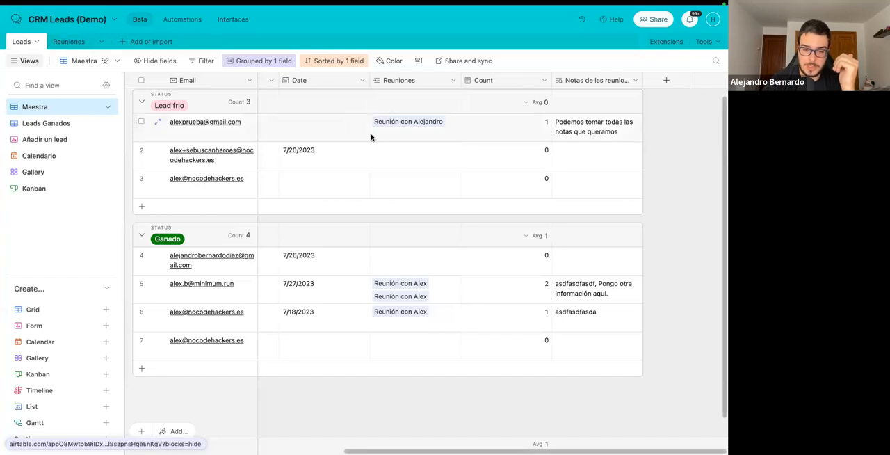
{"action": "left_click", "coordinate": [378, 151]}
{"action": "left_click", "coordinate": [378, 151]}
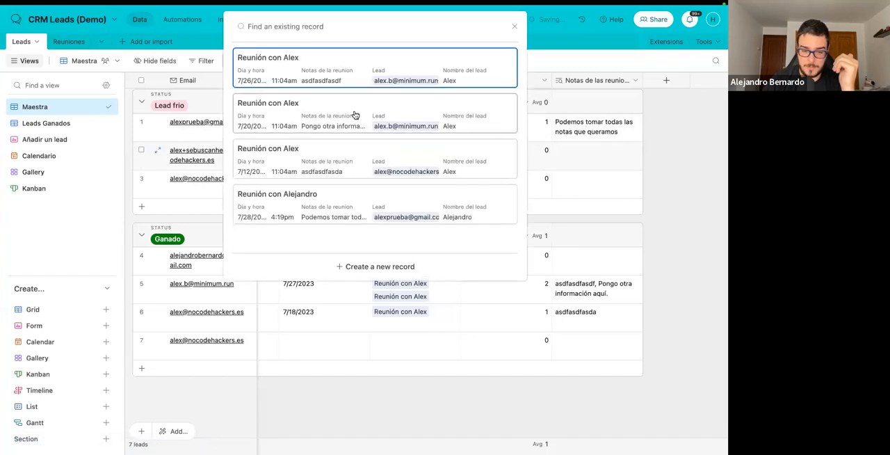
{"action": "left_click", "coordinate": [676, 188]}
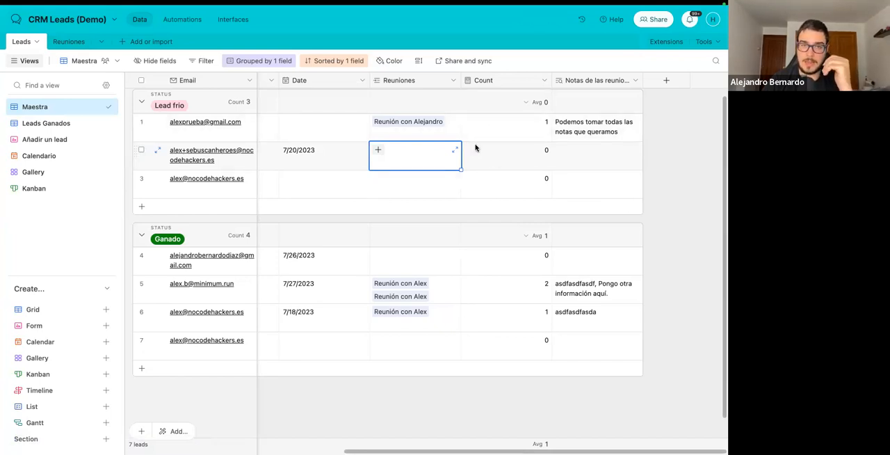
{"action": "left_click", "coordinate": [66, 41]}
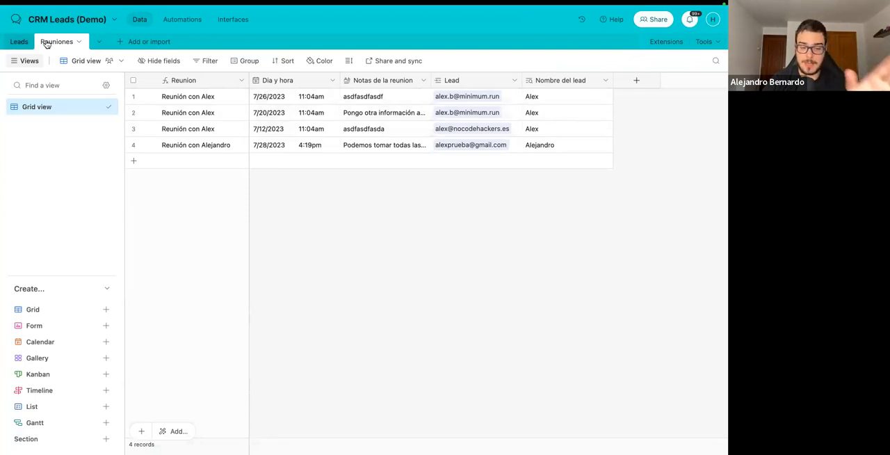
{"action": "left_click", "coordinate": [21, 42]}
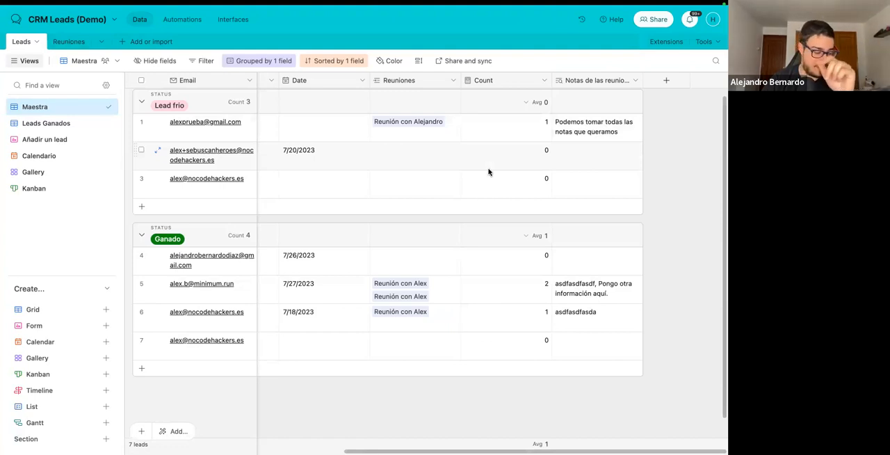
Add the Base schema extension to the base, examine the table relationships and close its full-screen view.
{"action": "left_click", "coordinate": [678, 44]}
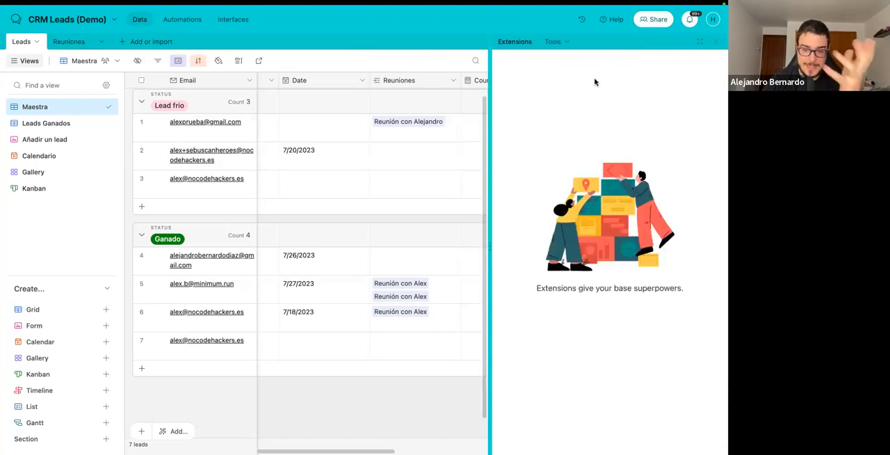
{"action": "left_click", "coordinate": [610, 337]}
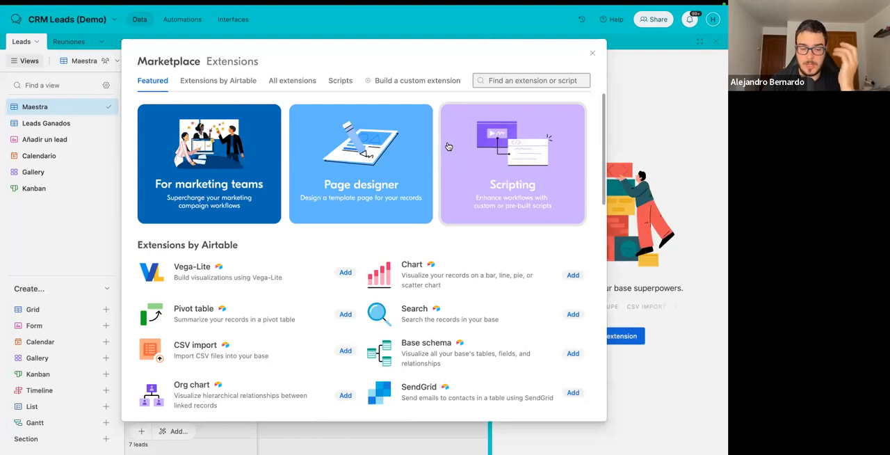
{"action": "left_click", "coordinate": [572, 354]}
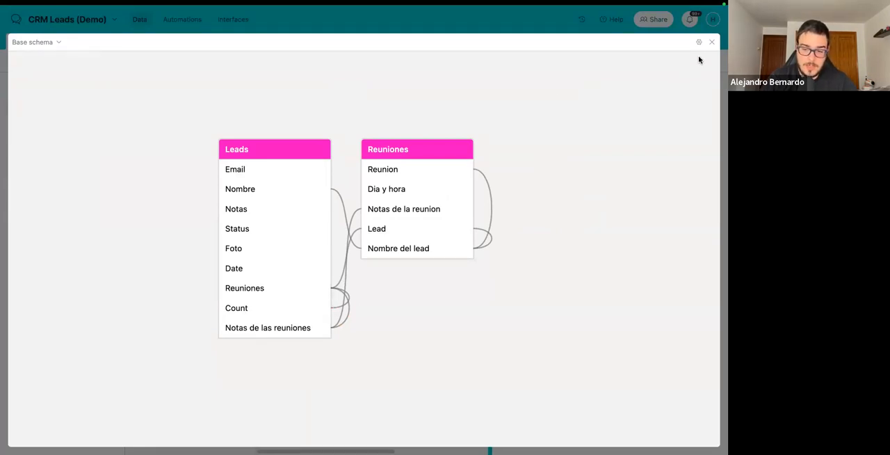
{"action": "left_click", "coordinate": [711, 42]}
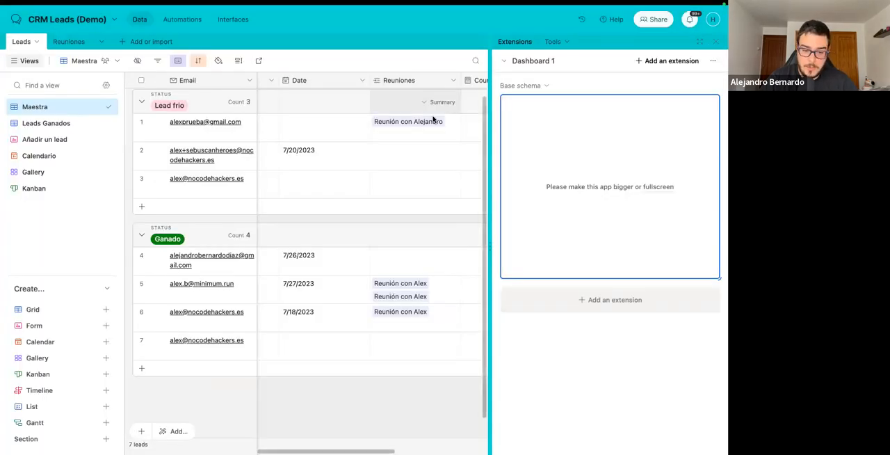
Edit the Reunion field's formula in the Reuniones table, appending &" / El día" after {Nombre del lead}.
{"action": "left_click", "coordinate": [63, 43]}
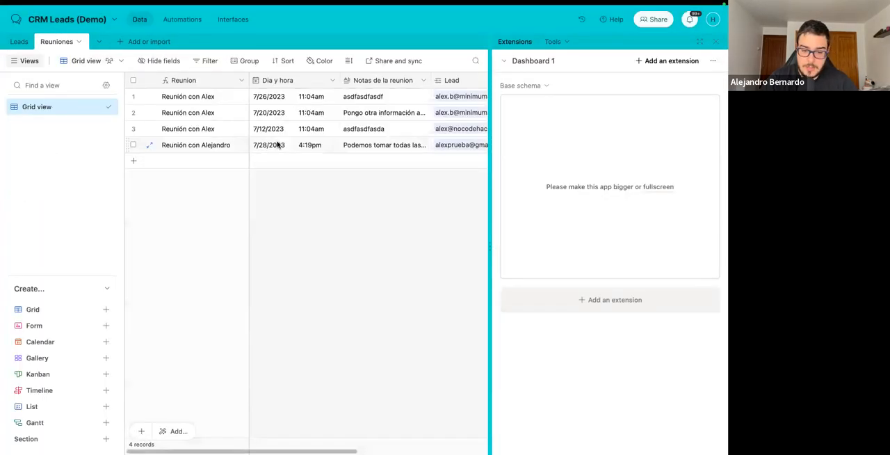
{"action": "left_click", "coordinate": [239, 81]}
{"action": "left_click", "coordinate": [197, 103]}
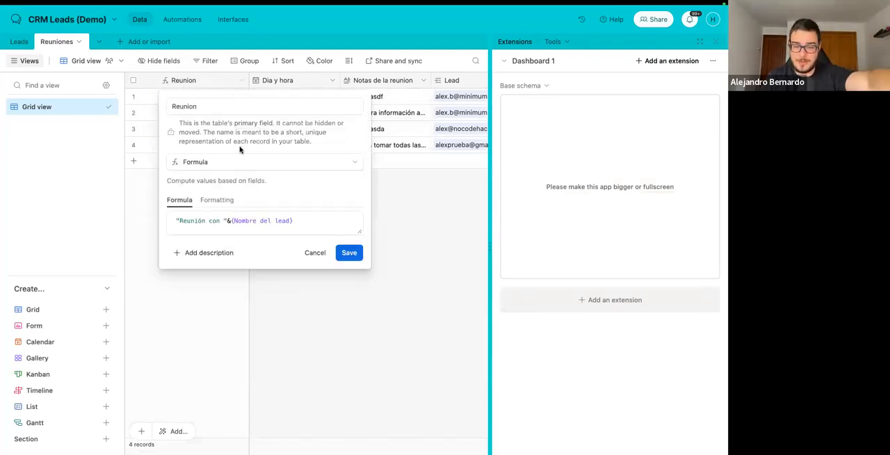
{"action": "left_click", "coordinate": [176, 220]}
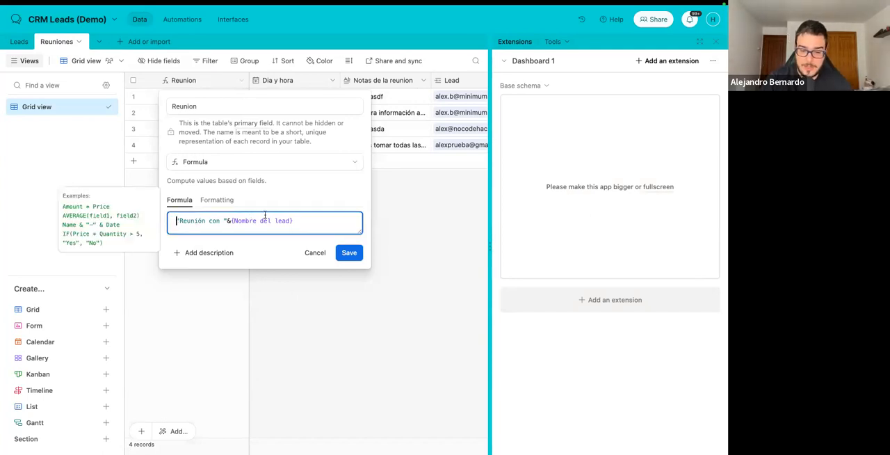
{"action": "key", "text": "ctrl+a"}
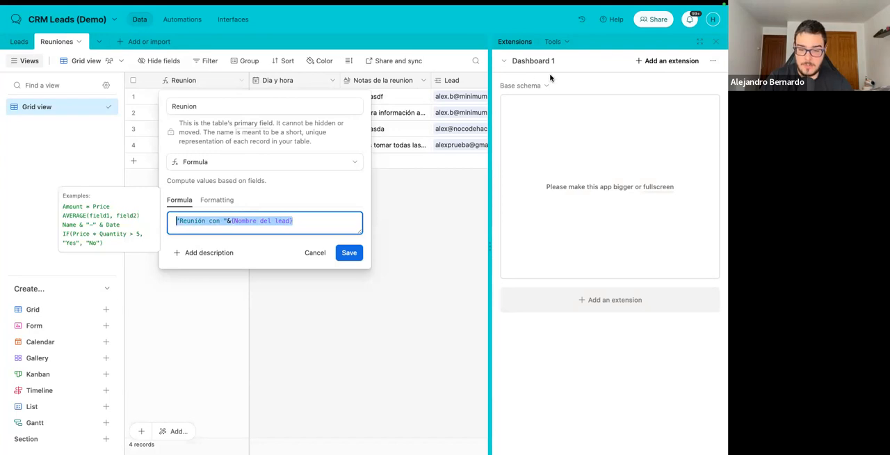
{"action": "scroll", "coordinate": [447, 108], "scroll_direction": "right", "scroll_amount": 3}
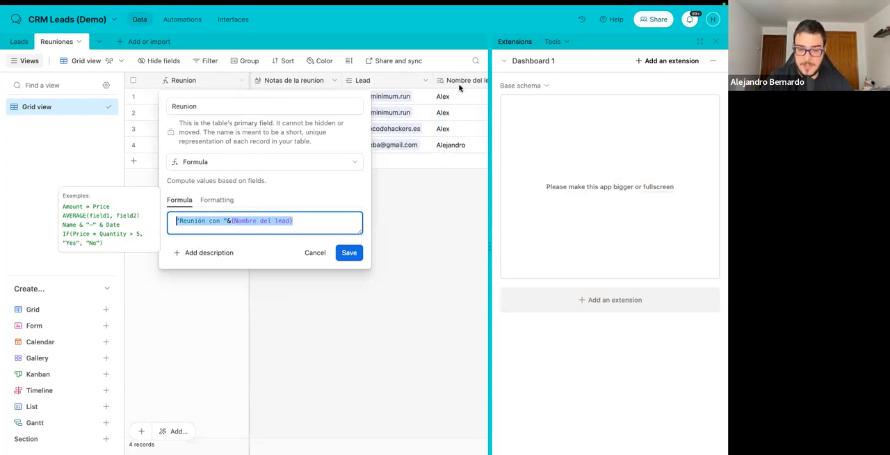
{"action": "left_click", "coordinate": [295, 221]}
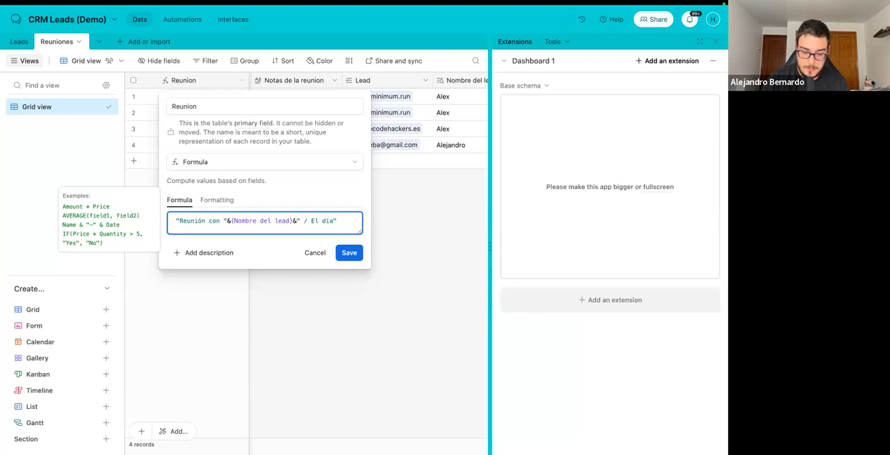
Append &DATETIME_FORMAT({Dia y hora},'DD-MM') to the Reunion formula, save the field and widen its column to fit the full text.
{"action": "type", "text": "Date"}
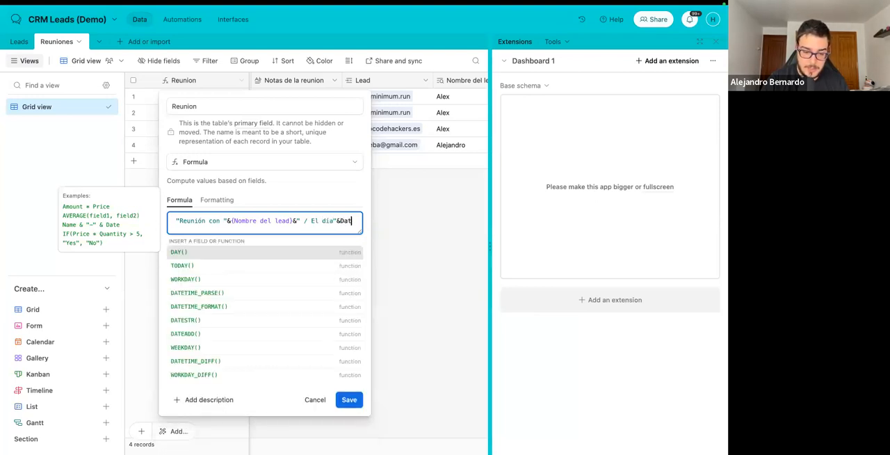
{"action": "left_click", "coordinate": [200, 274]}
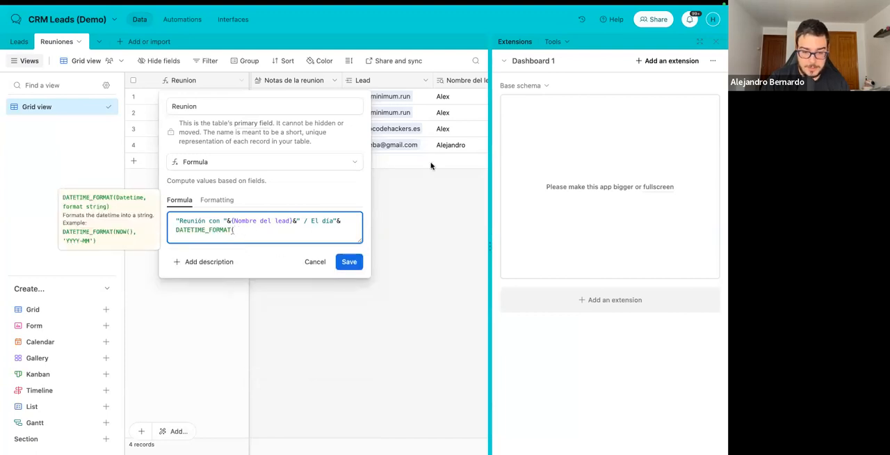
{"action": "scroll", "coordinate": [431, 166], "scroll_direction": "left", "scroll_amount": 3}
{"action": "type", "text": "{"}
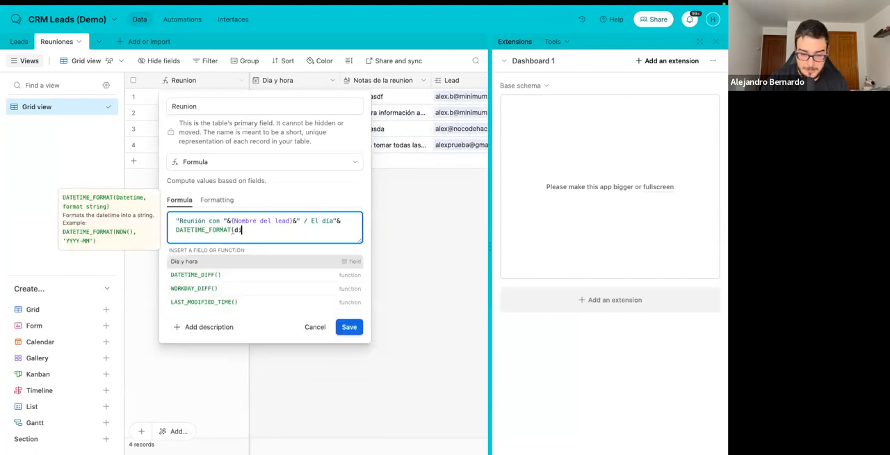
{"action": "left_click", "coordinate": [239, 260]}
{"action": "type", "text": ",'DD-MM"}
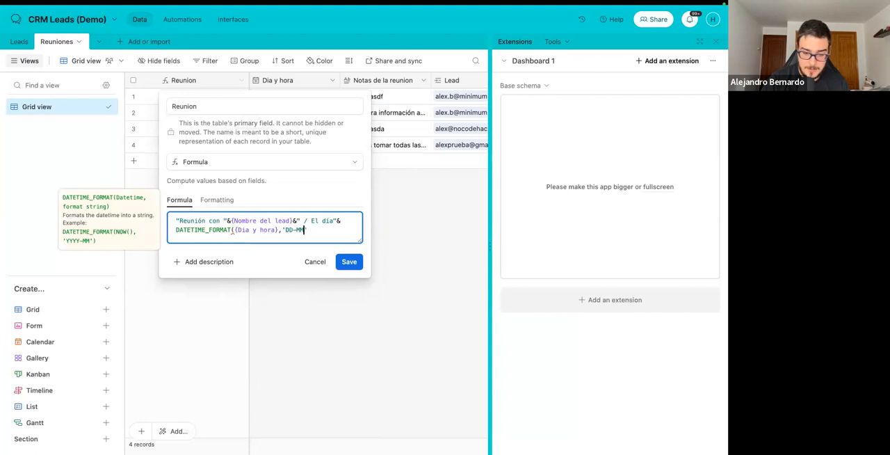
{"action": "type", "text": "'"}
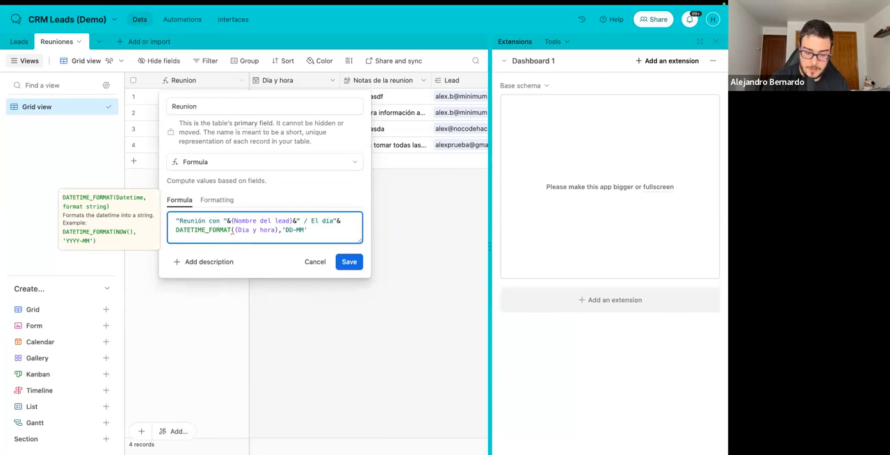
{"action": "type", "text": ")"}
{"action": "left_click", "coordinate": [356, 257]}
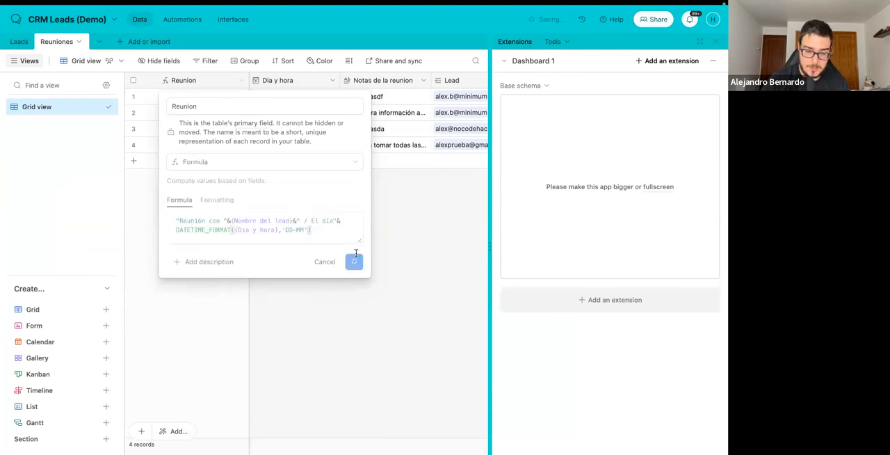
{"action": "left_click", "coordinate": [429, 300]}
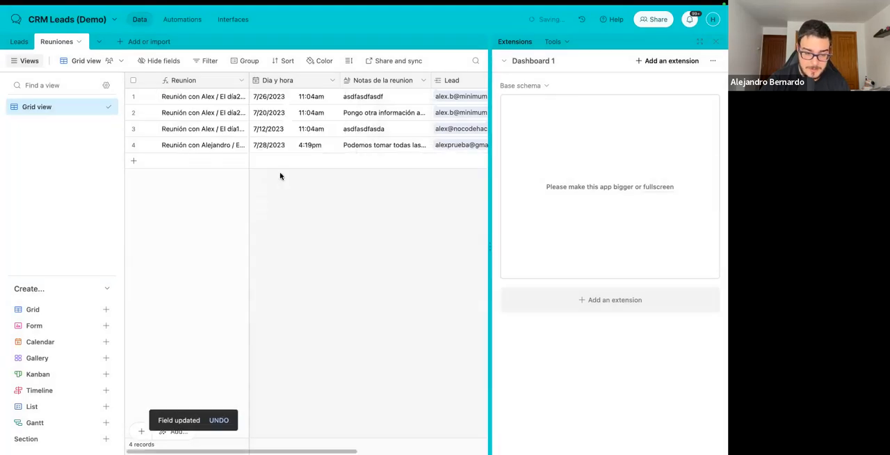
{"action": "left_click_drag", "start_coordinate": [249, 80], "coordinate": [324, 89]}
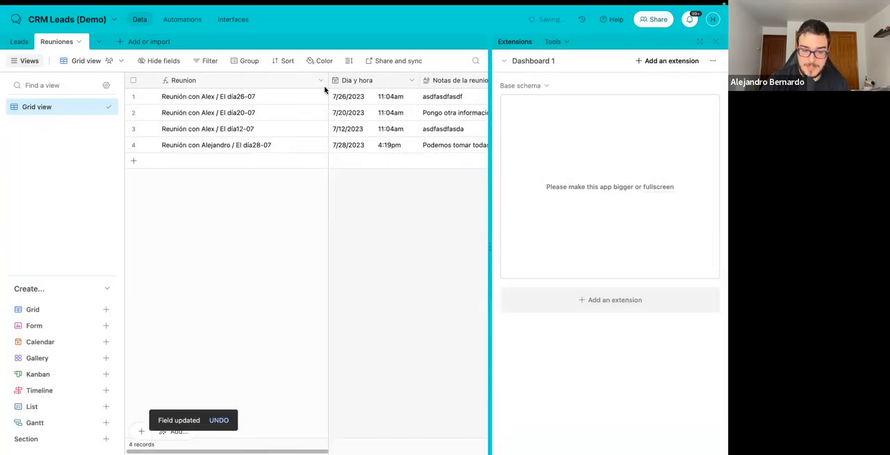
Add a space after "El día" in the Reunion field's formula, pausing the dependency alert for 1 hour, and save the change.
{"action": "left_click", "coordinate": [321, 80]}
{"action": "left_click", "coordinate": [288, 105]}
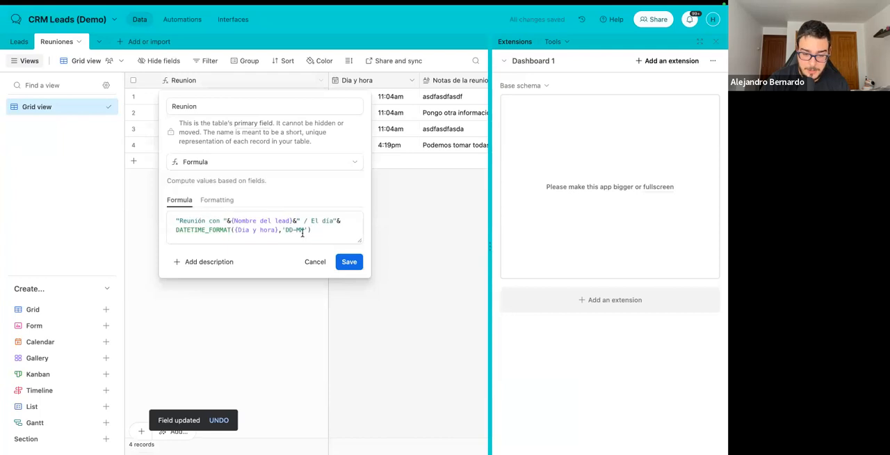
{"action": "left_click", "coordinate": [335, 220]}
{"action": "left_click", "coordinate": [350, 262]}
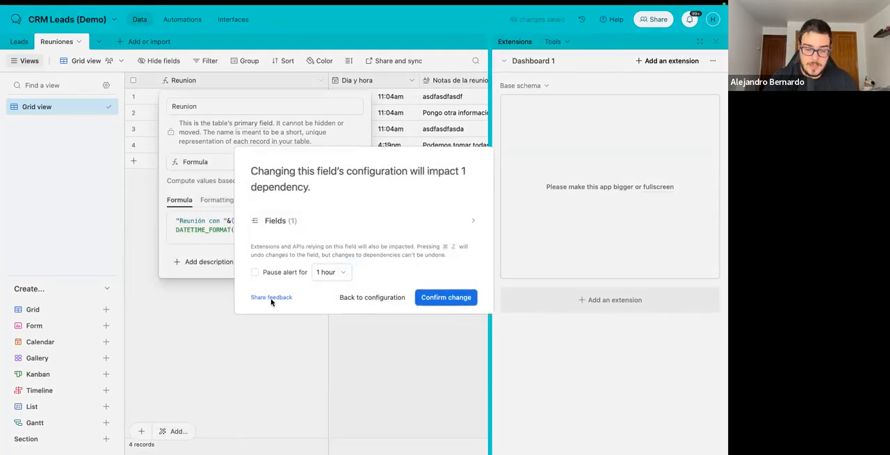
{"action": "left_click", "coordinate": [278, 273]}
{"action": "left_click", "coordinate": [448, 297]}
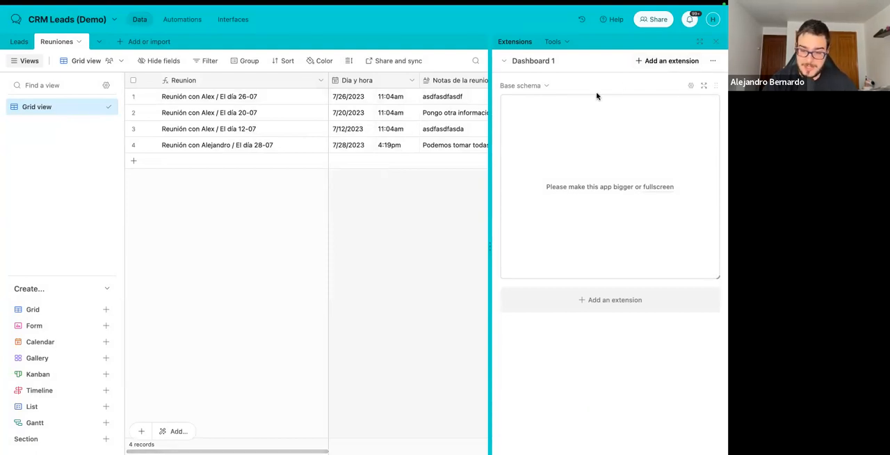
Reopen the Base schema extension full screen, examine its table relationships and display settings, and close the extensions area.
{"action": "left_click", "coordinate": [717, 45]}
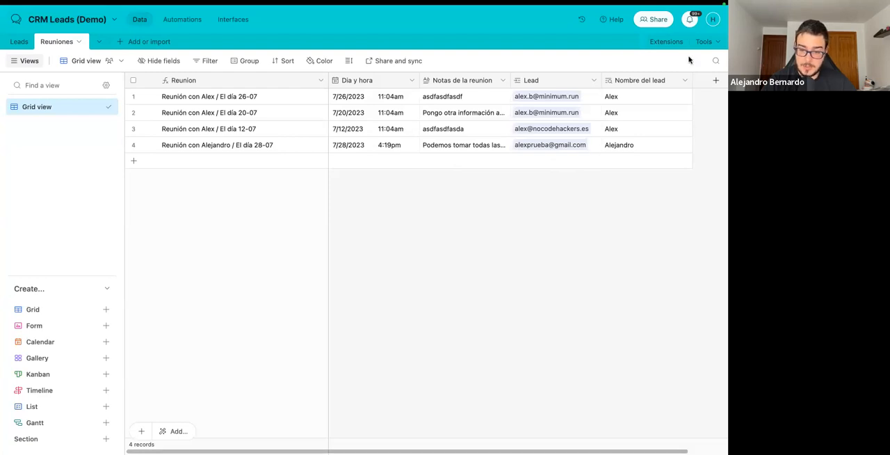
{"action": "left_click", "coordinate": [662, 44]}
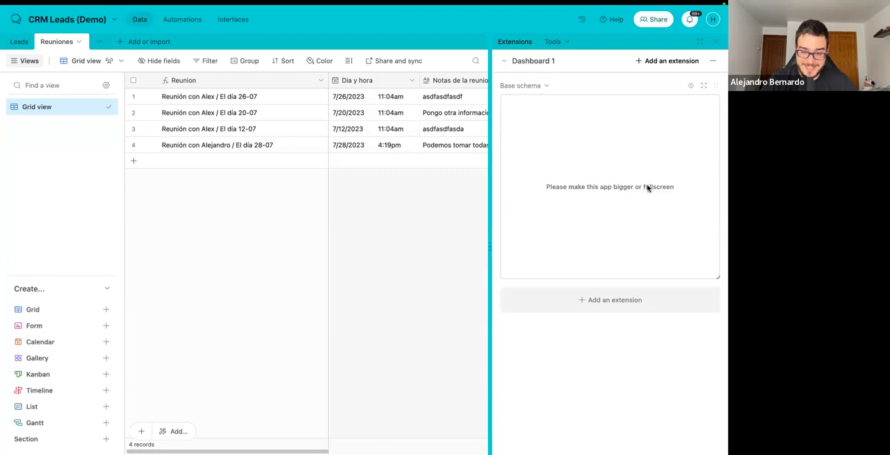
{"action": "left_click", "coordinate": [648, 187]}
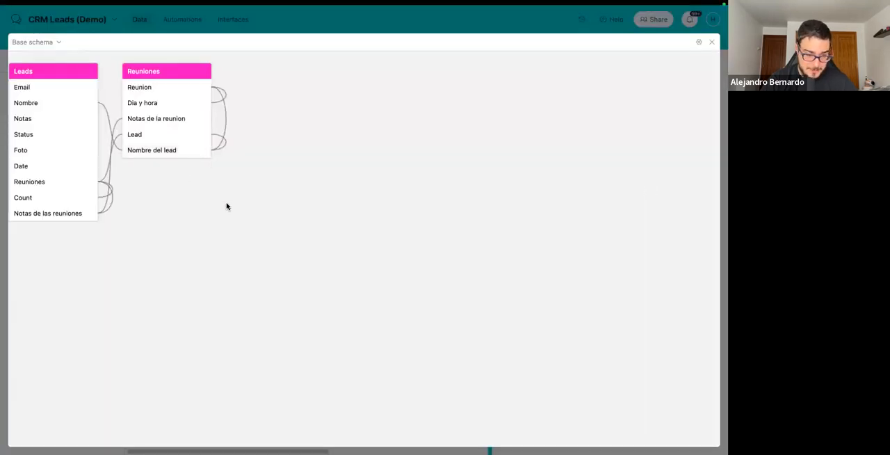
{"action": "left_click", "coordinate": [59, 43]}
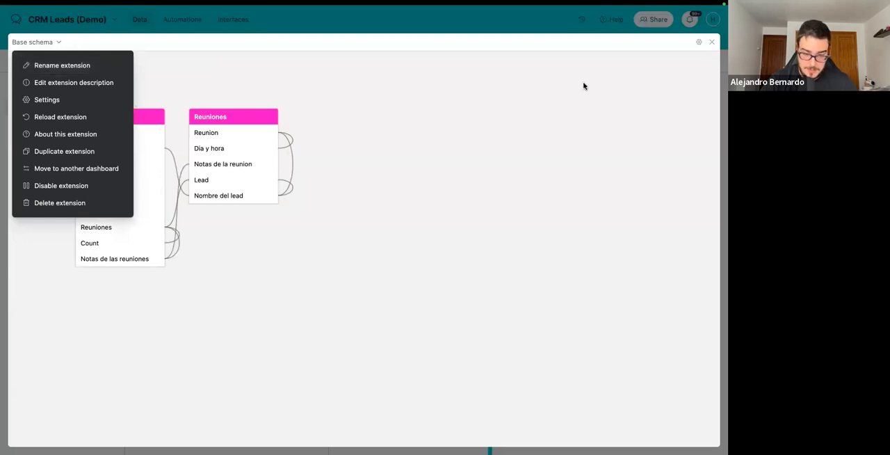
{"action": "left_click", "coordinate": [699, 43]}
{"action": "left_click", "coordinate": [699, 43]}
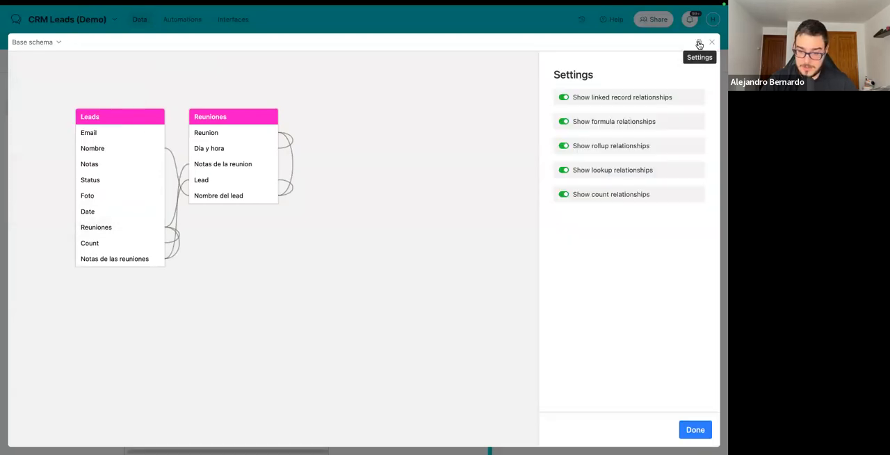
{"action": "left_click", "coordinate": [699, 43]}
{"action": "left_click", "coordinate": [711, 44]}
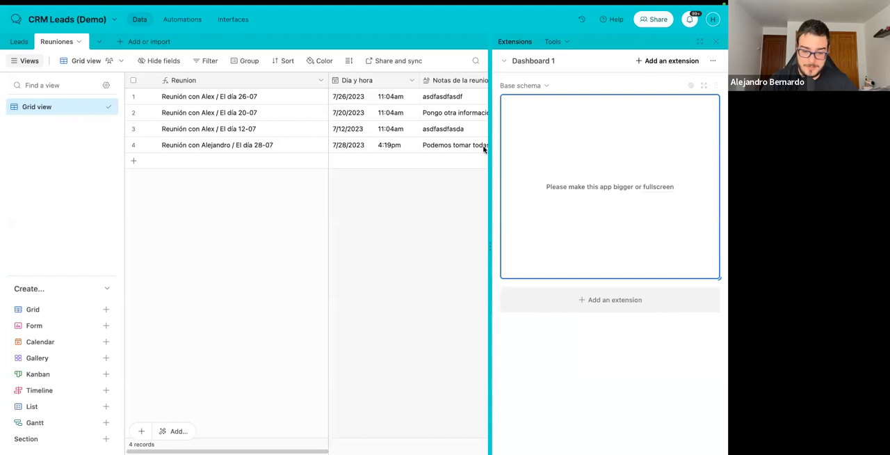
{"action": "left_click", "coordinate": [717, 44]}
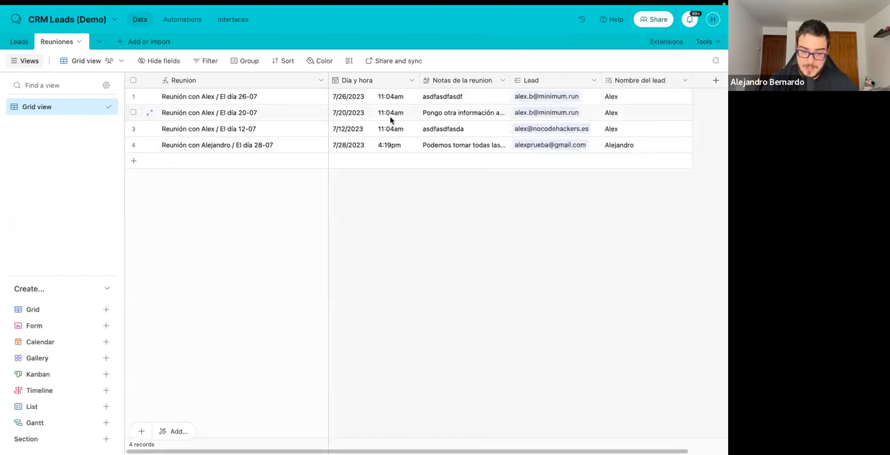
Preview the Leads Review interface page and view the details of the first Lead frio lead.
{"action": "left_click", "coordinate": [218, 22]}
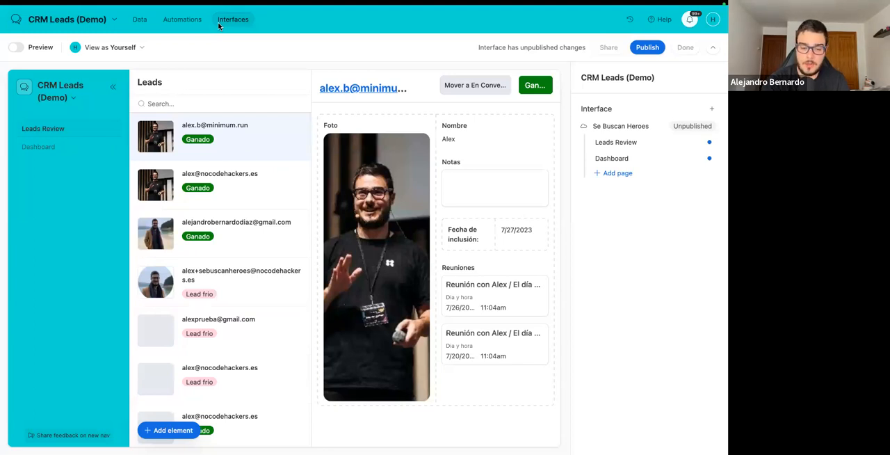
{"action": "left_click", "coordinate": [15, 47]}
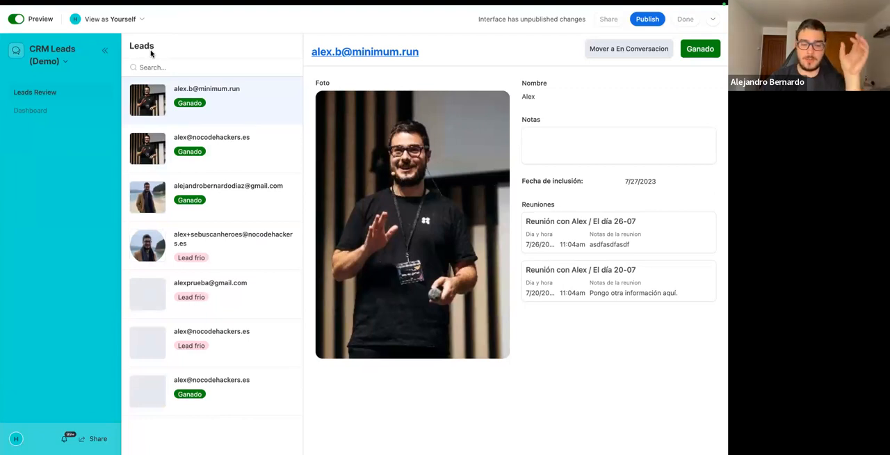
{"action": "left_click", "coordinate": [223, 251]}
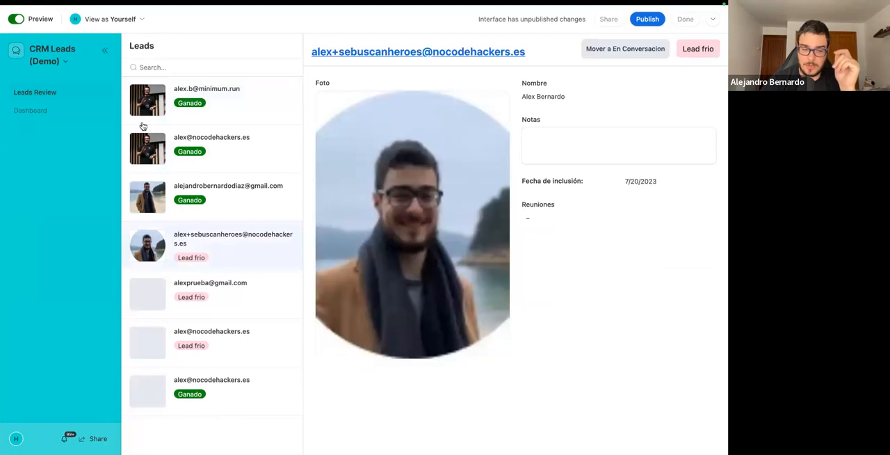
{"action": "left_click", "coordinate": [12, 20]}
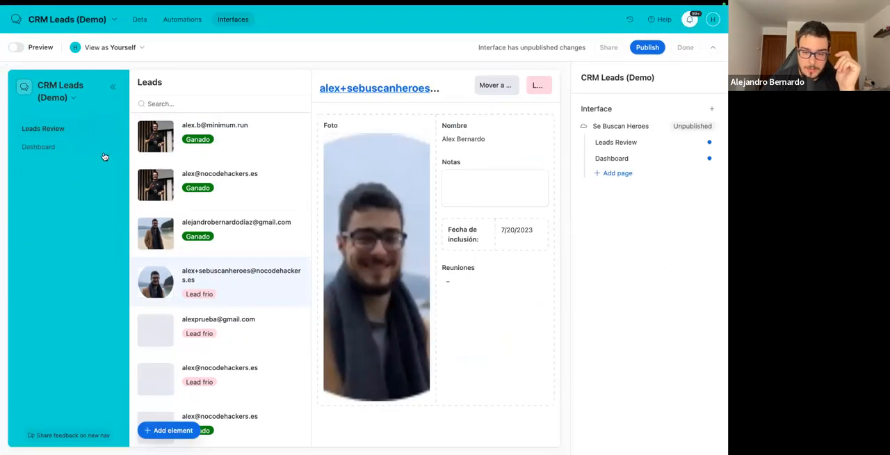
Limit the Leads record list on the interface page to specific records where Status is Lead frio.
{"action": "left_click", "coordinate": [212, 130]}
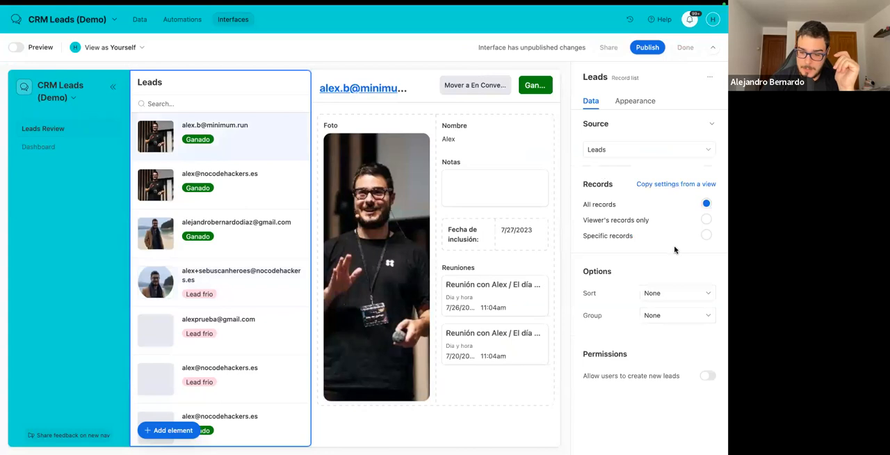
{"action": "left_click", "coordinate": [705, 235]}
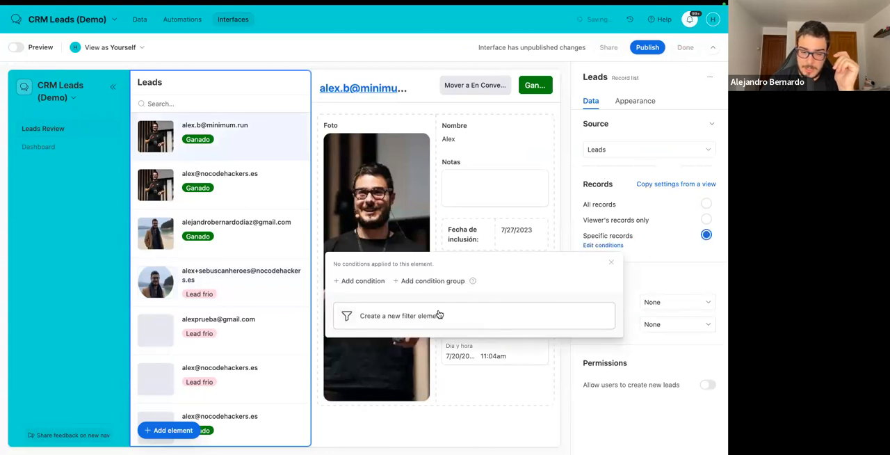
{"action": "left_click", "coordinate": [379, 285]}
{"action": "left_click", "coordinate": [357, 285]}
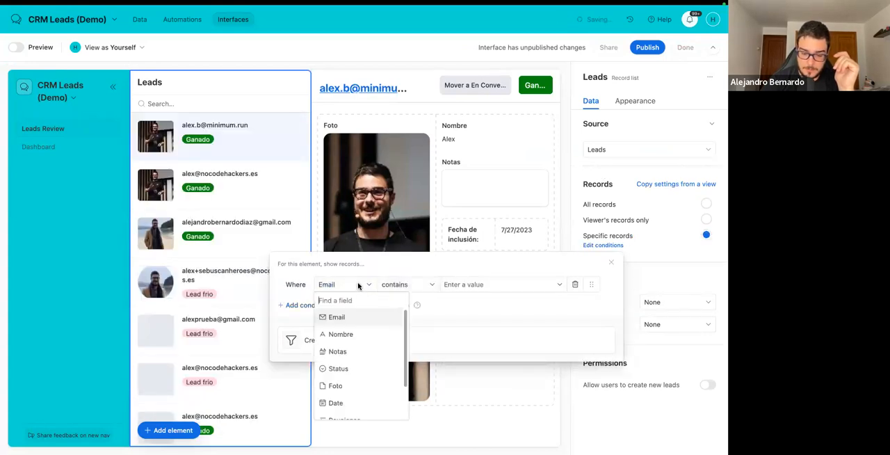
{"action": "left_click", "coordinate": [349, 369]}
{"action": "left_click", "coordinate": [486, 285]}
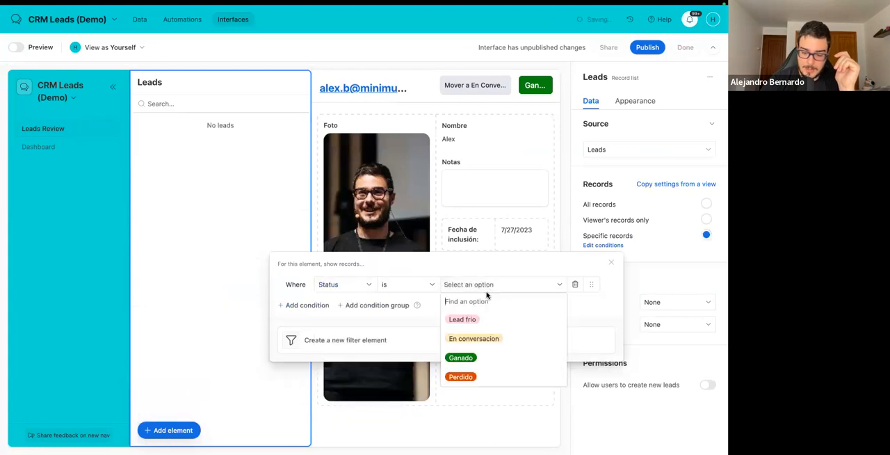
{"action": "left_click", "coordinate": [461, 318]}
{"action": "left_click", "coordinate": [610, 262]}
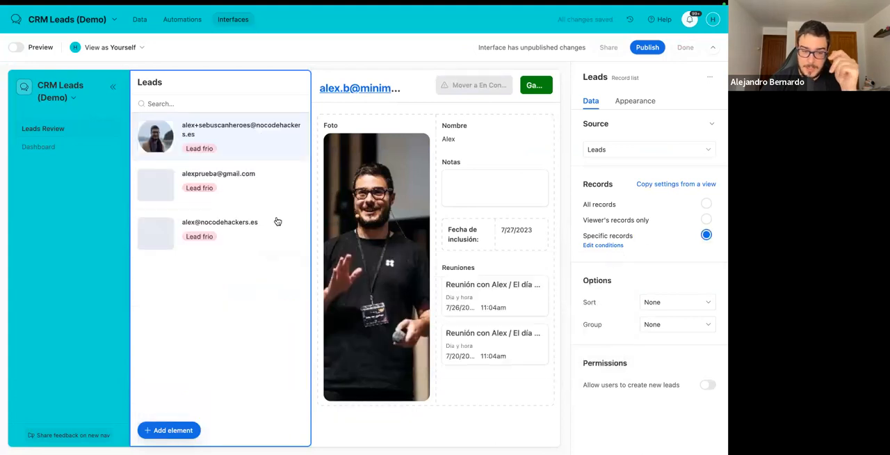
Preview the filtered Leads Review page and view the second lead's record with its linked meeting.
{"action": "left_click", "coordinate": [16, 47]}
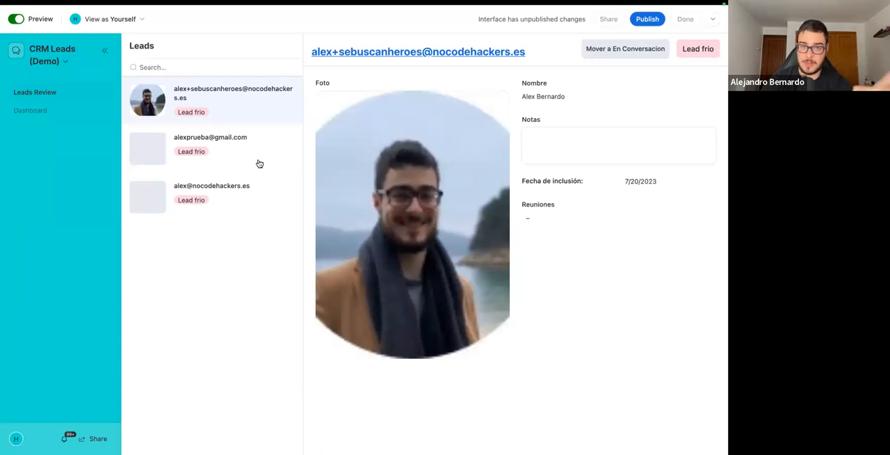
{"action": "left_click", "coordinate": [230, 165]}
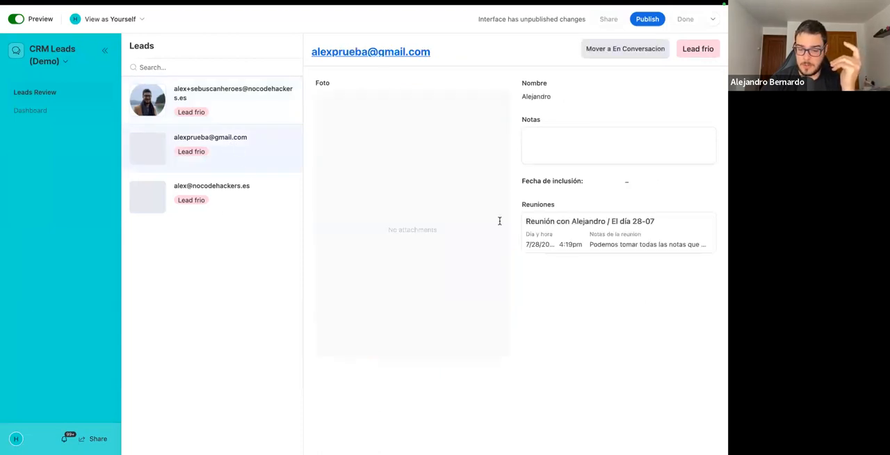
{"action": "left_click", "coordinate": [15, 19]}
Check the Reuniones element's field configuration, try showing its linked meetings as pills and switch back to cards.
{"action": "left_click", "coordinate": [495, 274]}
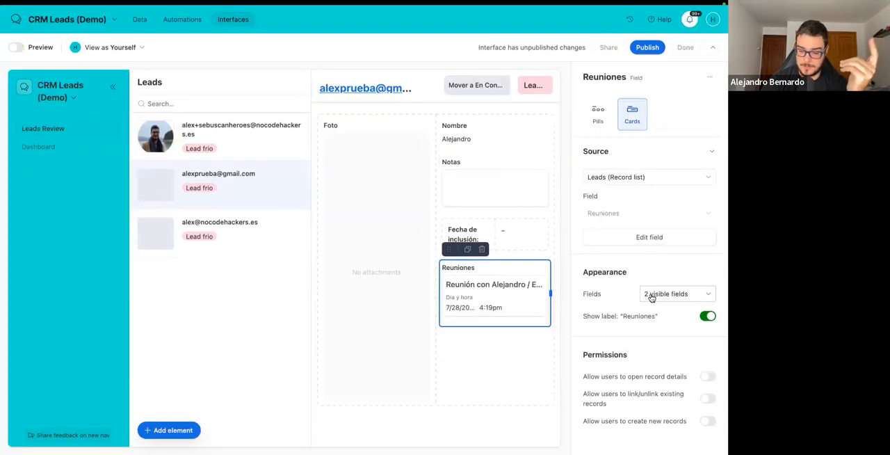
{"action": "left_click", "coordinate": [625, 240]}
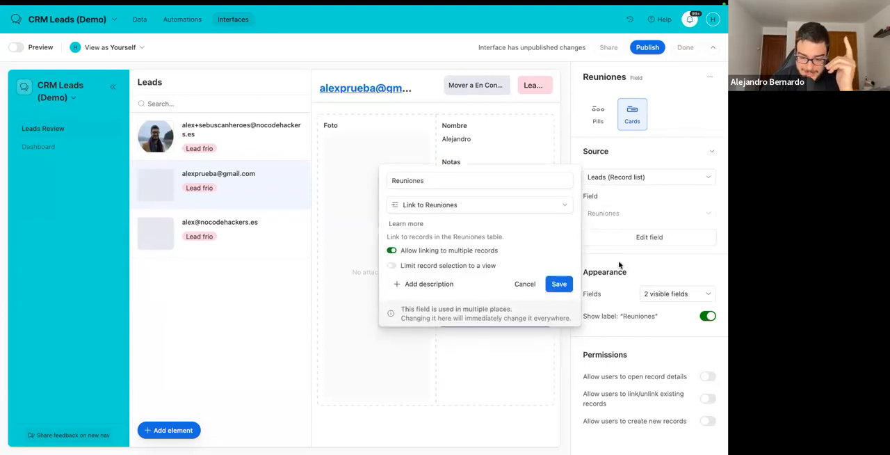
{"action": "left_click", "coordinate": [621, 263]}
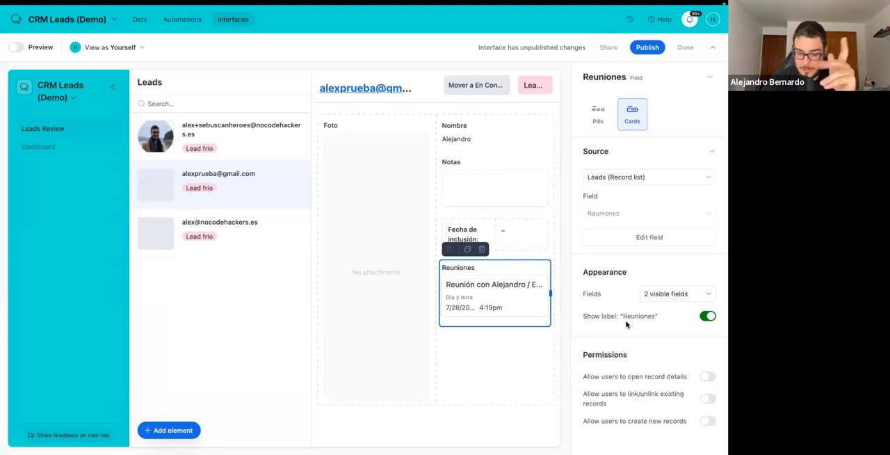
{"action": "left_click", "coordinate": [592, 111]}
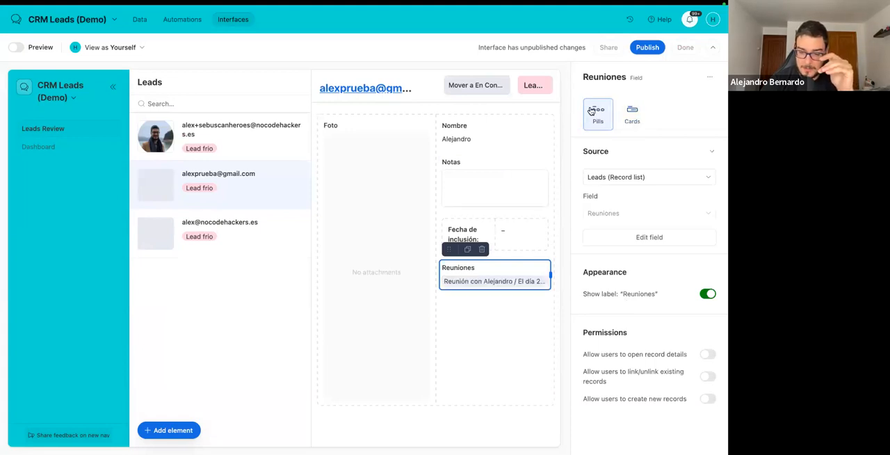
{"action": "left_click", "coordinate": [620, 115]}
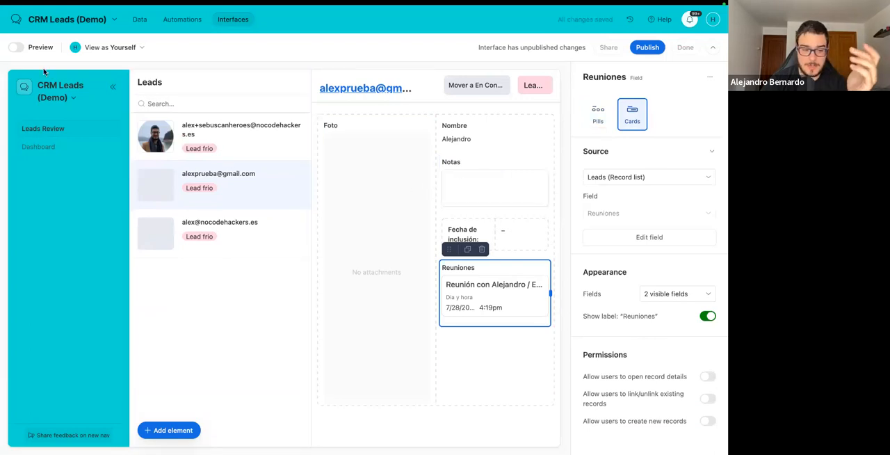
In the page preview, add the note "Tome notas de como ha ido la reunion." to the second lead and move it to En conversacion.
{"action": "left_click", "coordinate": [15, 48]}
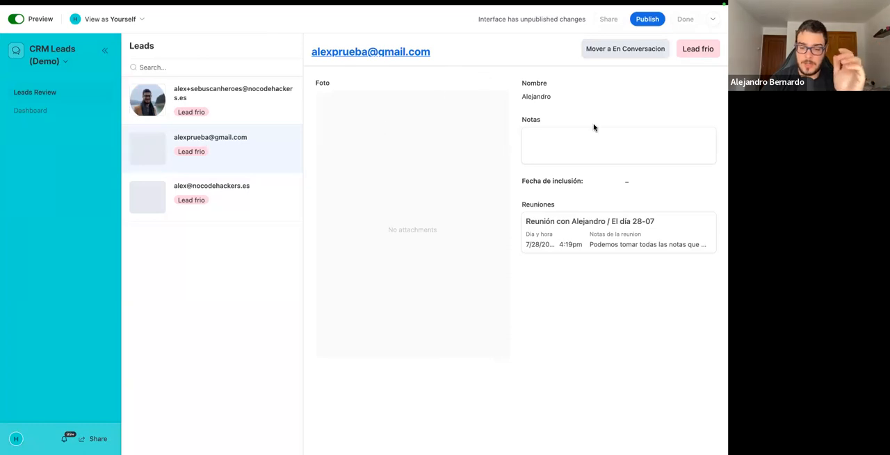
{"action": "left_click", "coordinate": [568, 143]}
{"action": "type", "text": "Tome notas de como ha ido la reunion."}
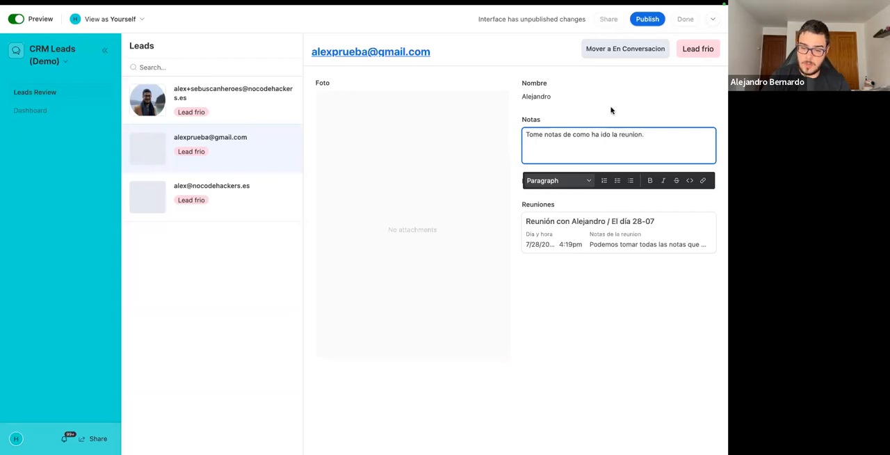
{"action": "left_click", "coordinate": [578, 65]}
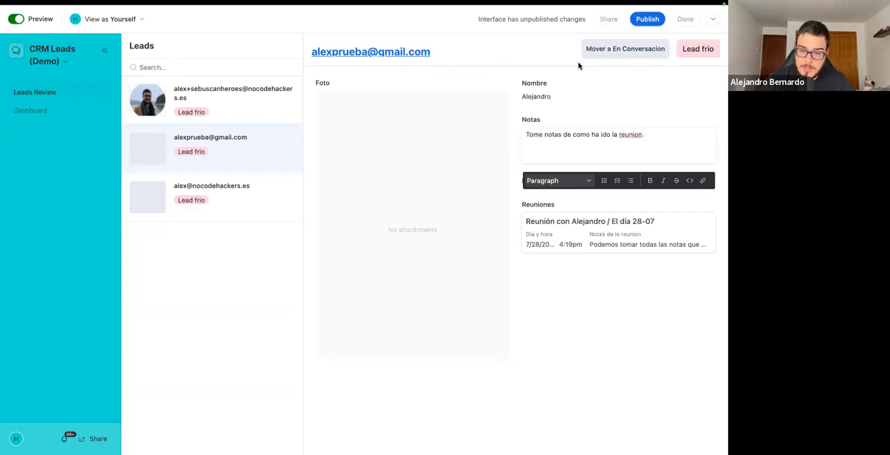
{"action": "left_click", "coordinate": [615, 51]}
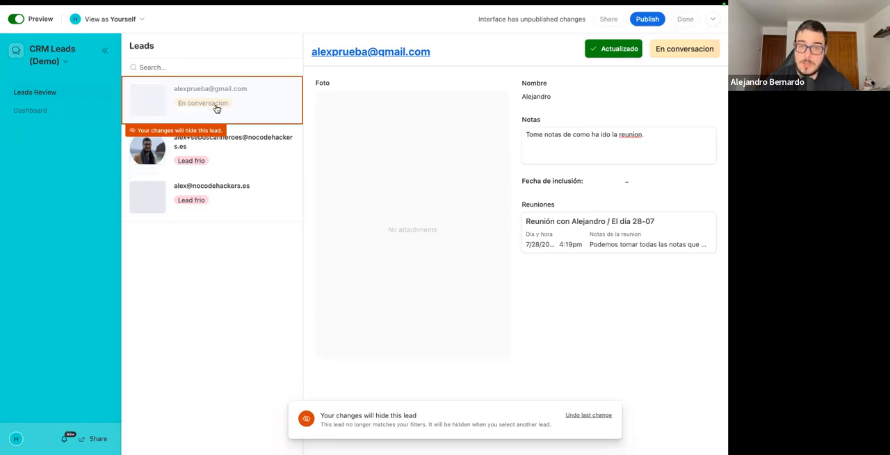
{"action": "left_click", "coordinate": [13, 20]}
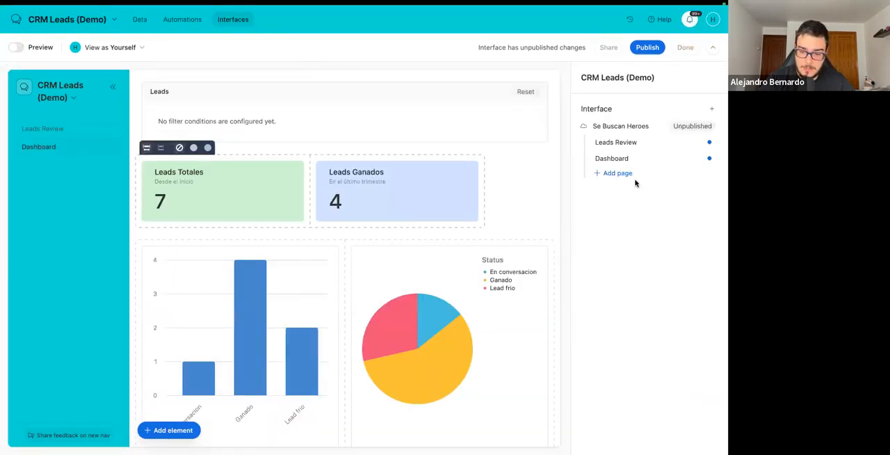
Add a Kanban page to the Se Buscan Heroes interface, connected to the Leads table and stacked by Status.
{"action": "left_click", "coordinate": [617, 178]}
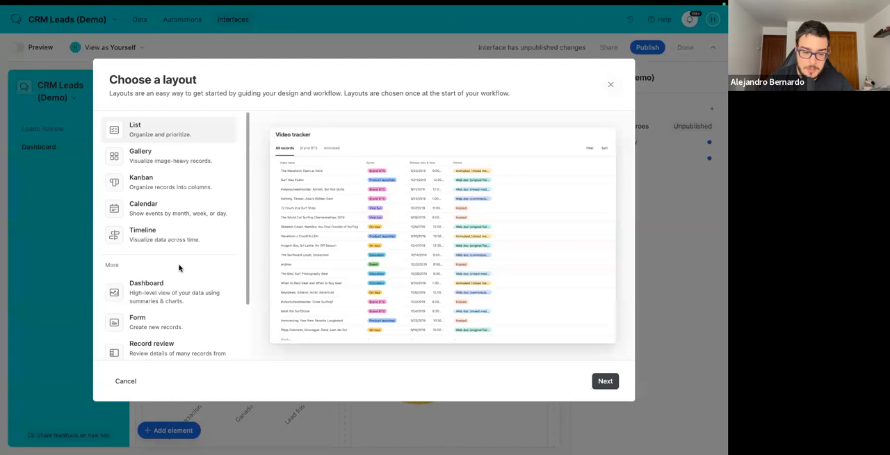
{"action": "scroll", "coordinate": [179, 267], "scroll_direction": "down", "scroll_amount": 2}
{"action": "scroll", "coordinate": [179, 268], "scroll_direction": "up", "scroll_amount": 2}
{"action": "scroll", "coordinate": [179, 268], "scroll_direction": "down", "scroll_amount": 2}
{"action": "scroll", "coordinate": [179, 268], "scroll_direction": "up", "scroll_amount": 2}
{"action": "left_click", "coordinate": [157, 186]}
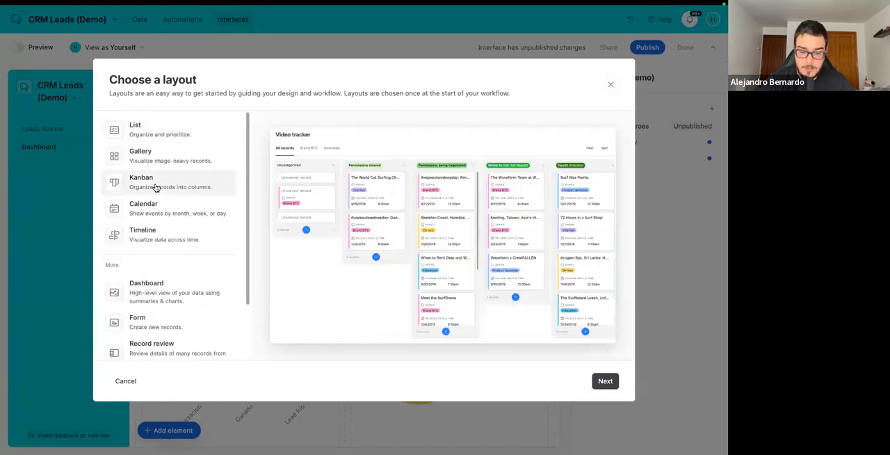
{"action": "left_click", "coordinate": [605, 382]}
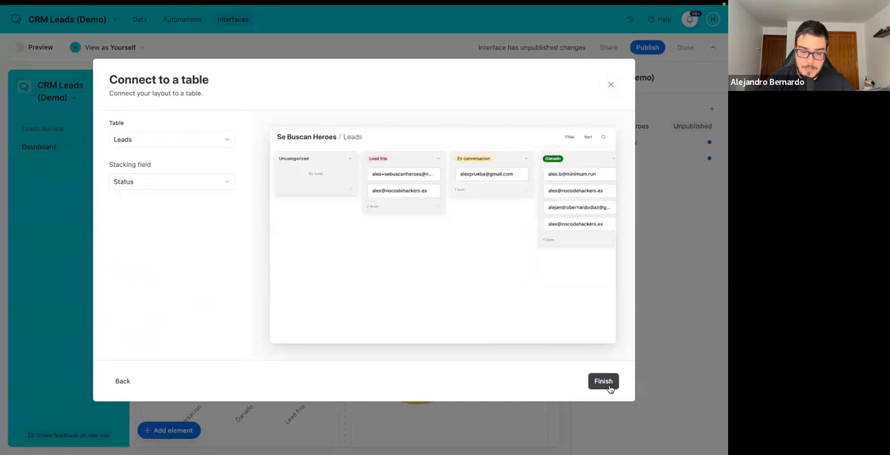
{"action": "left_click", "coordinate": [607, 384]}
{"action": "scroll", "coordinate": [440, 239], "scroll_direction": "right", "scroll_amount": 5}
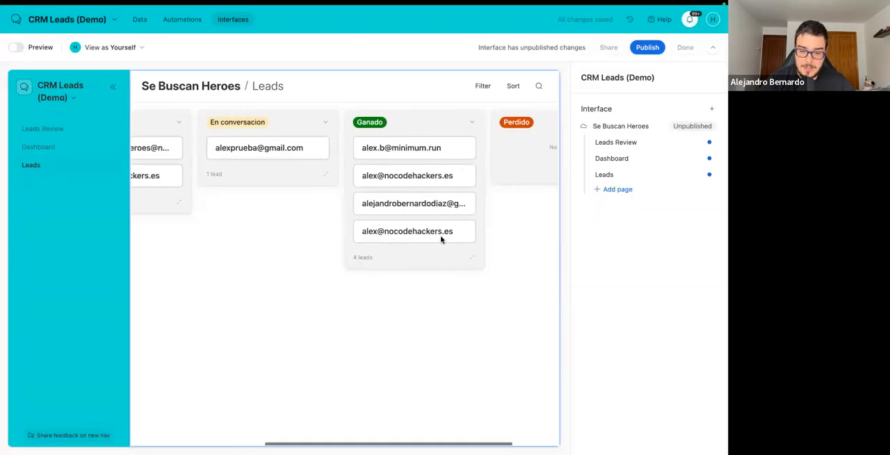
Look through the Leads Kanban page's status columns and check its page settings.
{"action": "scroll", "coordinate": [441, 240], "scroll_direction": "right", "scroll_amount": 1}
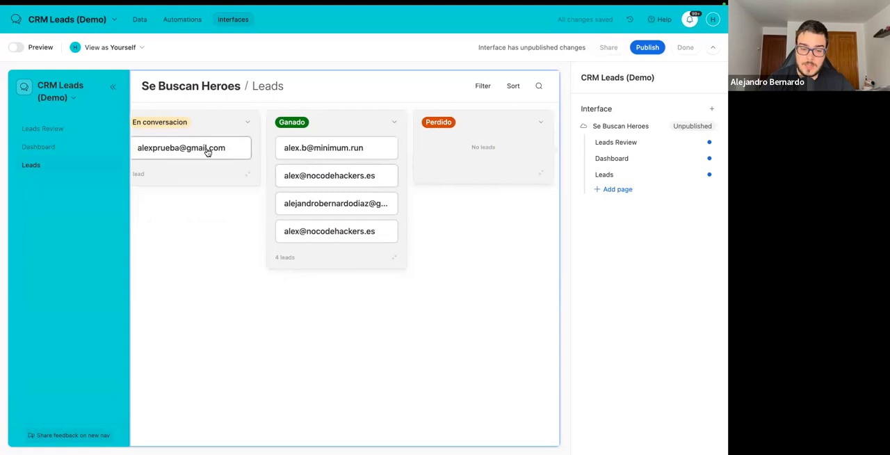
{"action": "left_click", "coordinate": [338, 165]}
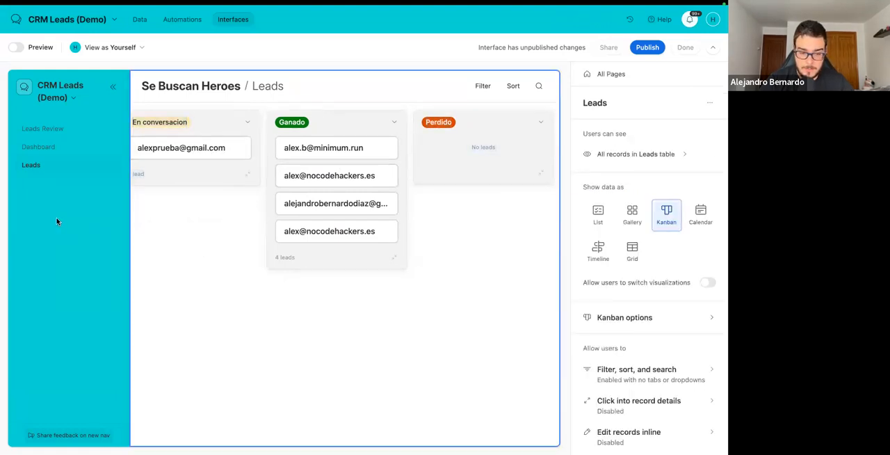
{"action": "scroll", "coordinate": [232, 214], "scroll_direction": "left", "scroll_amount": 5}
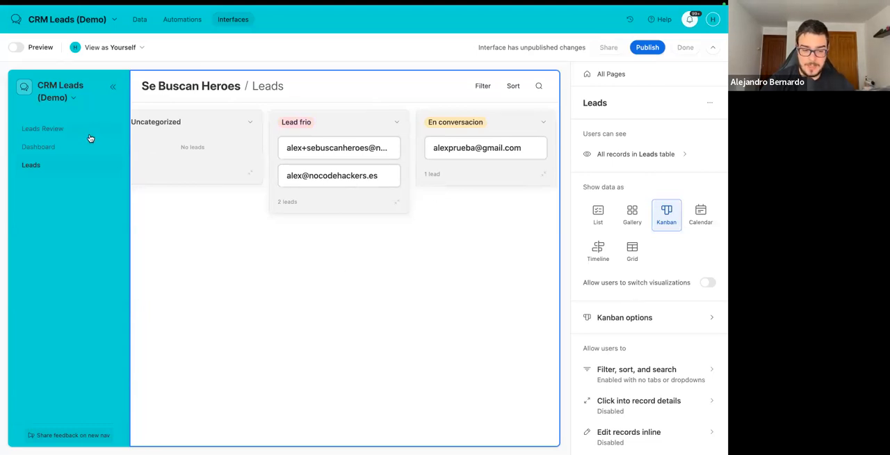
Add a Button element to the Leads Review page, below the Reuniones field.
{"action": "left_click", "coordinate": [59, 133]}
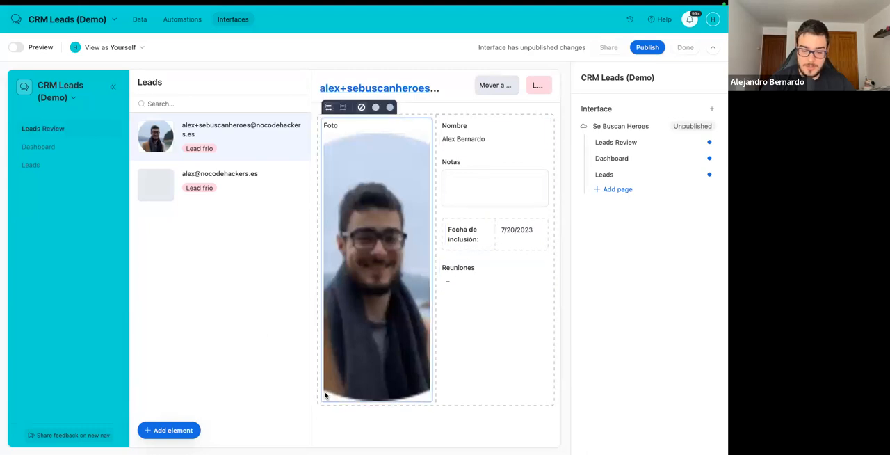
{"action": "left_click", "coordinate": [169, 430]}
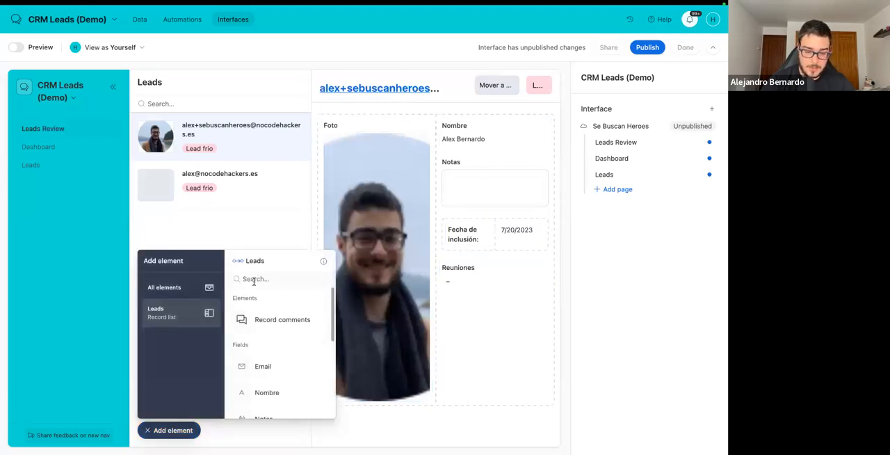
{"action": "left_click", "coordinate": [167, 288]}
{"action": "type", "text": "but"}
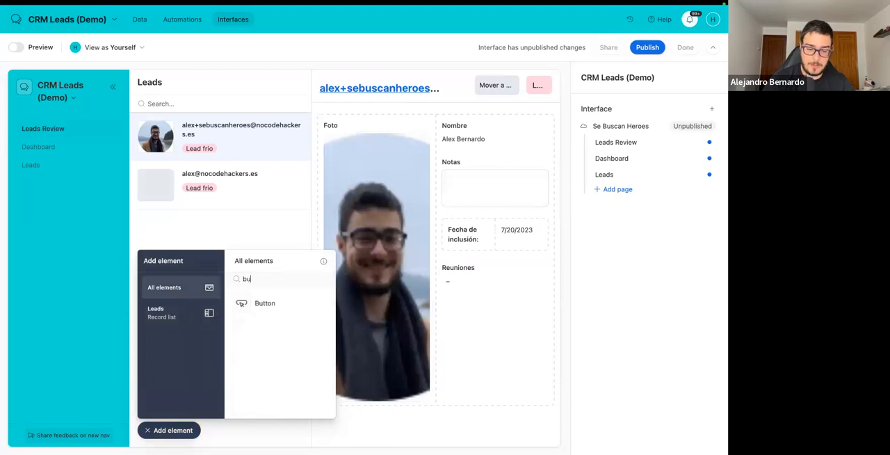
{"action": "left_click_drag", "start_coordinate": [278, 302], "coordinate": [473, 312]}
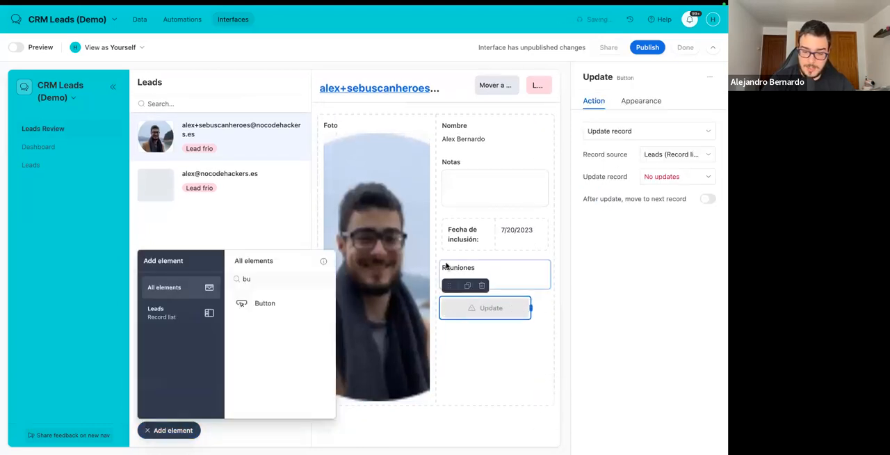
Make the new button green before update and label it "Lead Ganado".
{"action": "left_click", "coordinate": [641, 101]}
{"action": "left_click", "coordinate": [687, 151]}
{"action": "double_click", "coordinate": [663, 224]}
{"action": "type", "text": "Lead"}
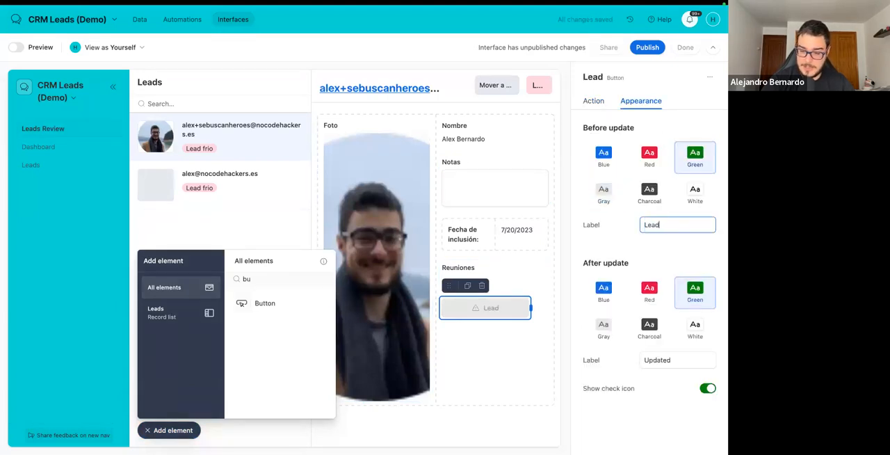
{"action": "type", "text": " Ganado"}
{"action": "left_click", "coordinate": [622, 246]}
Configure the Lead Ganado button's update action to set Status to Ganado.
{"action": "left_click", "coordinate": [595, 101]}
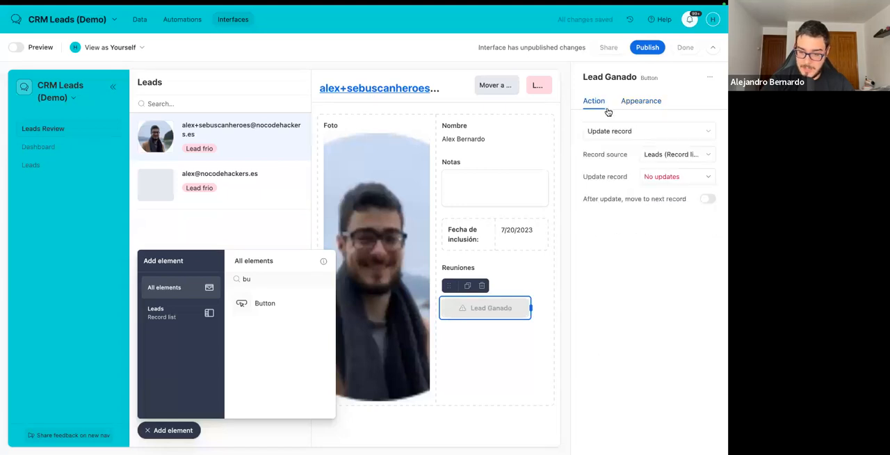
{"action": "left_click", "coordinate": [661, 177]}
{"action": "left_click", "coordinate": [472, 219]}
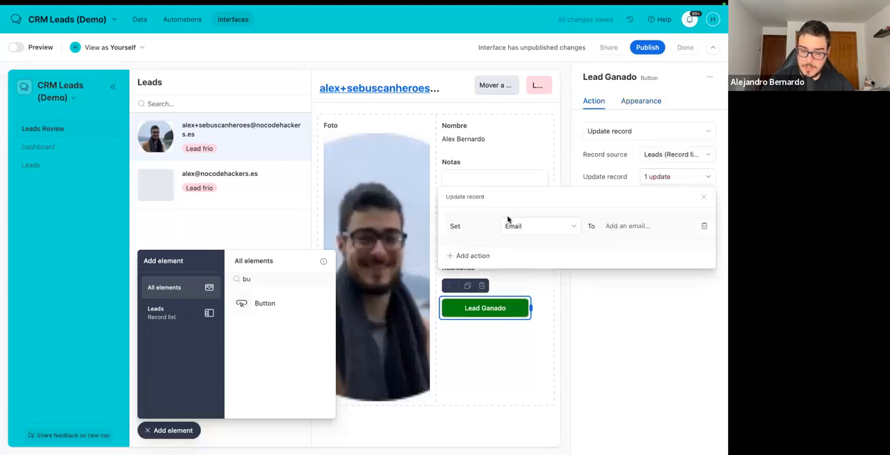
{"action": "left_click", "coordinate": [525, 225]}
{"action": "left_click", "coordinate": [534, 306]}
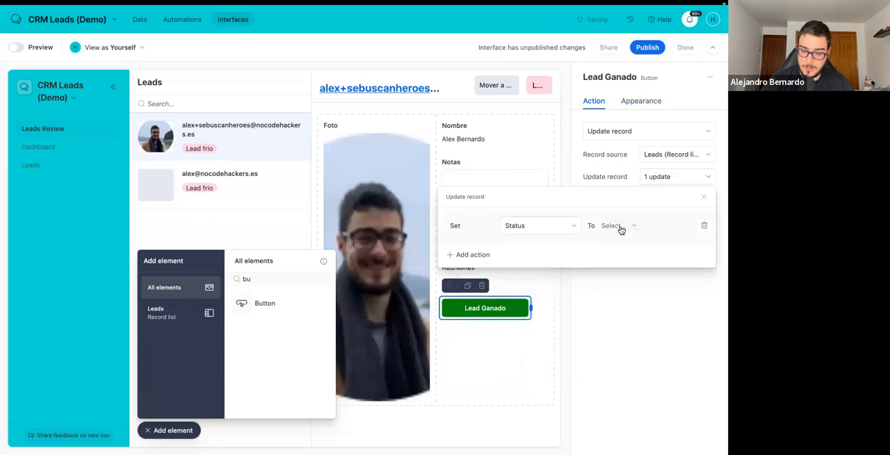
{"action": "left_click", "coordinate": [618, 226]}
{"action": "left_click", "coordinate": [626, 326]}
Try a second update on the Lead Ganado button that sets Date to today, 7/27/2023, and remove it.
{"action": "left_click", "coordinate": [473, 254]}
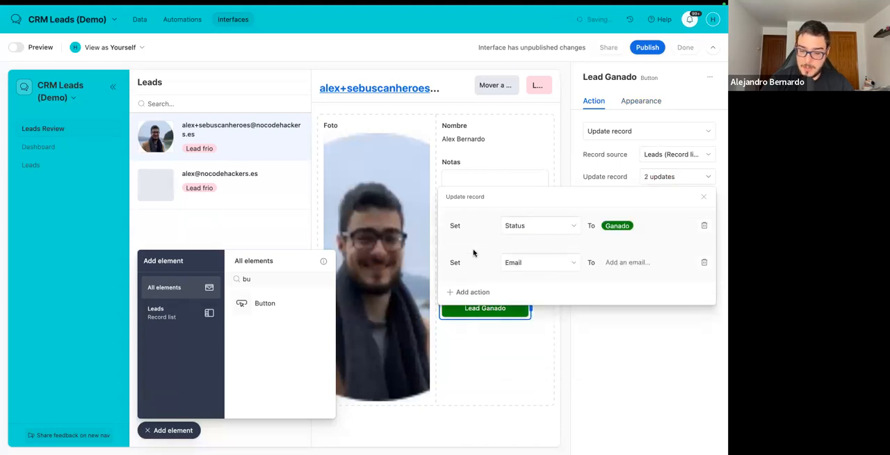
{"action": "left_click", "coordinate": [535, 262]}
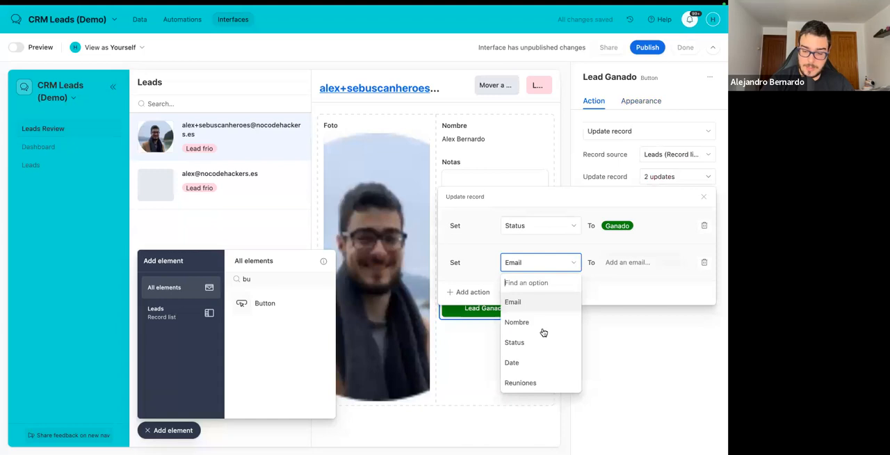
{"action": "left_click", "coordinate": [526, 364]}
{"action": "left_click", "coordinate": [617, 259]}
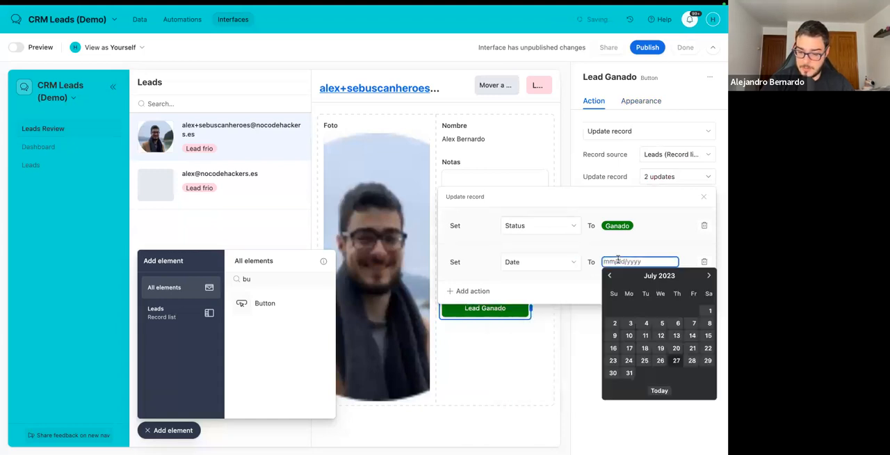
{"action": "left_click", "coordinate": [656, 390]}
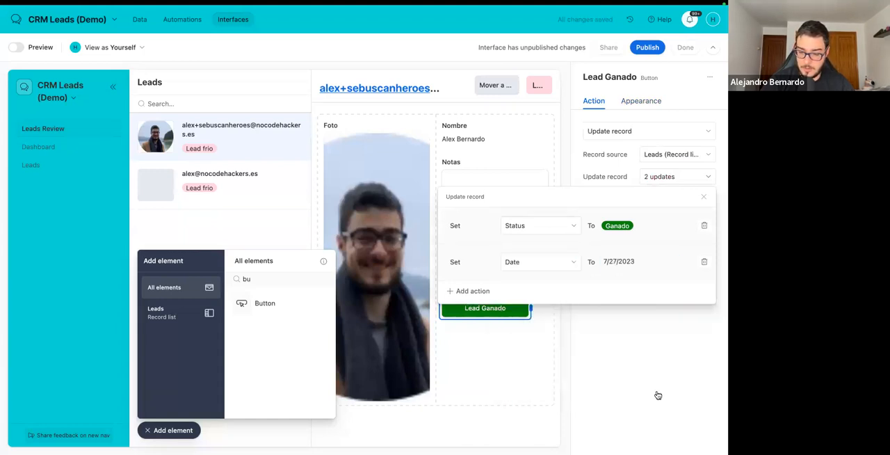
{"action": "left_click", "coordinate": [704, 261]}
{"action": "left_click", "coordinate": [702, 198]}
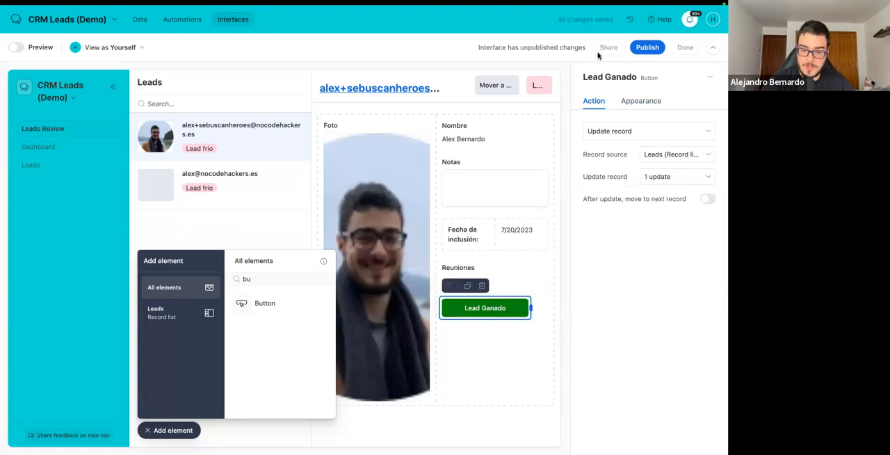
Preview the Leads Review page and mark the first lead as won with the Lead Ganado button.
{"action": "left_click", "coordinate": [636, 47]}
{"action": "left_click", "coordinate": [422, 276]}
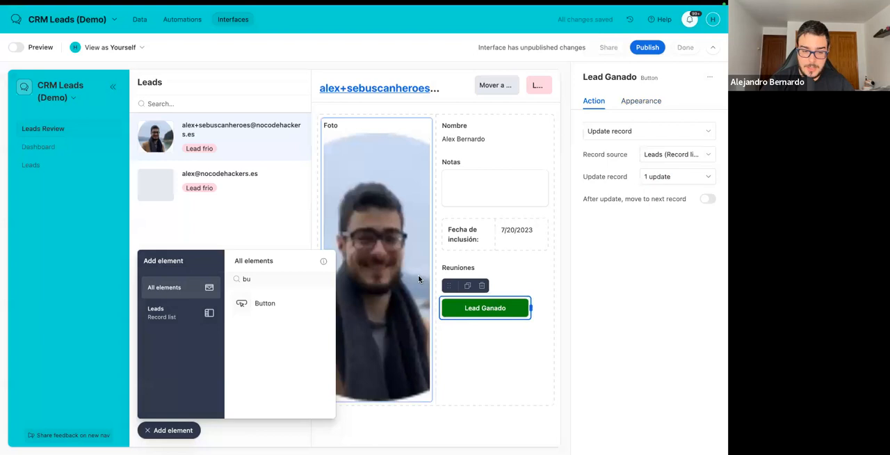
{"action": "left_click", "coordinate": [16, 48]}
{"action": "left_click", "coordinate": [608, 249]}
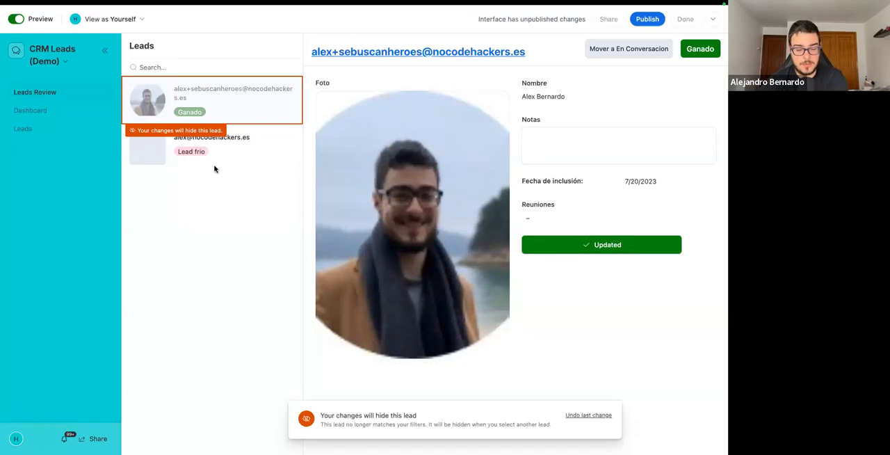
View the Dashboard page in preview and examine its lead totals, bar chart and status pie chart.
{"action": "left_click", "coordinate": [30, 111]}
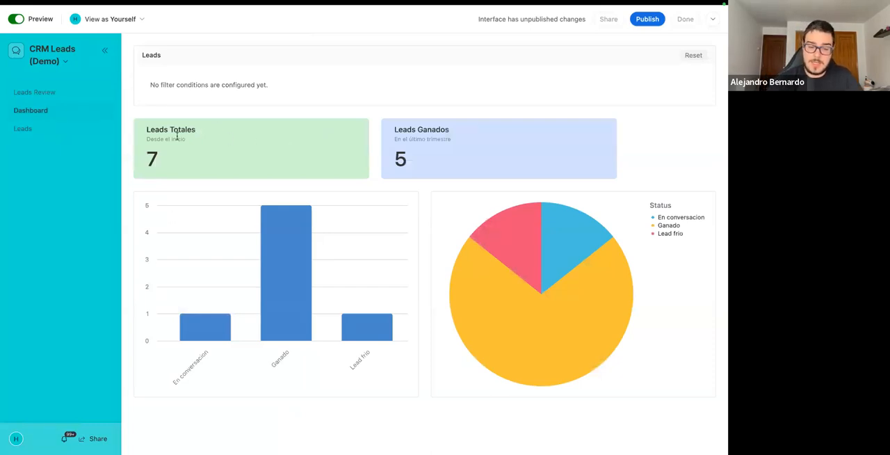
{"action": "left_click_drag", "start_coordinate": [144, 130], "coordinate": [242, 141]}
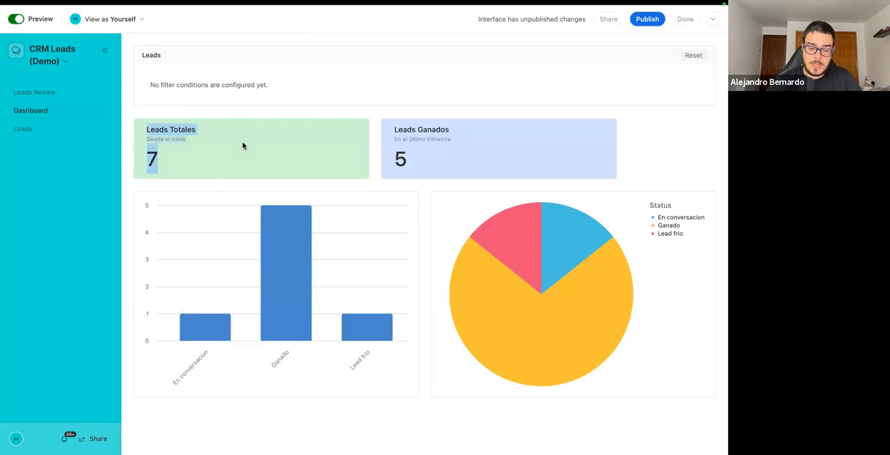
{"action": "left_click", "coordinate": [182, 247]}
{"action": "left_click_drag", "start_coordinate": [161, 203], "coordinate": [254, 329]}
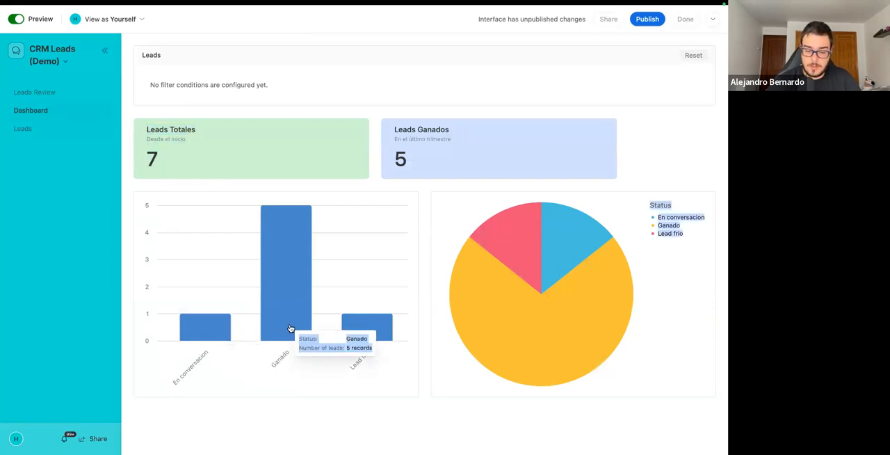
{"action": "left_click", "coordinate": [405, 304]}
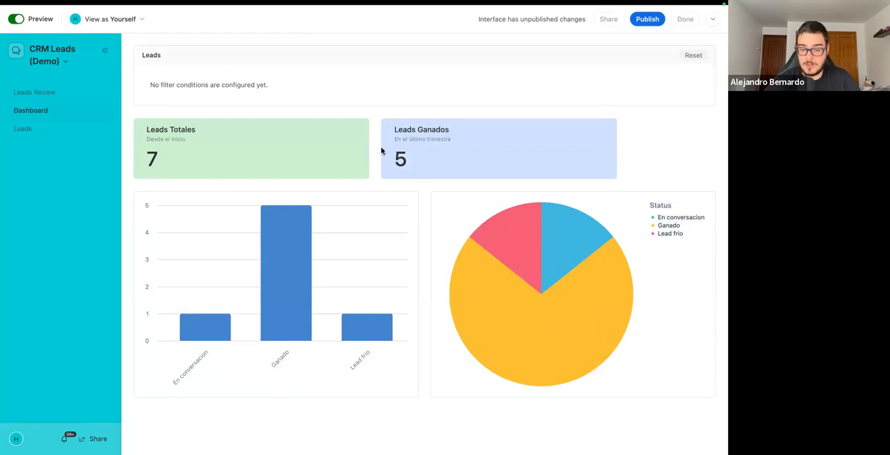
Return the Dashboard to editing and inspect the record conditions of the Leads Ganados number.
{"action": "left_click", "coordinate": [15, 19]}
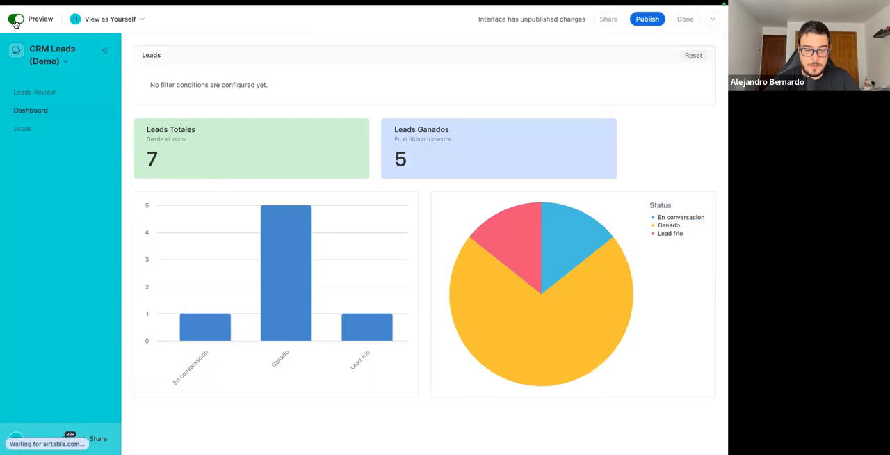
{"action": "left_click", "coordinate": [350, 175]}
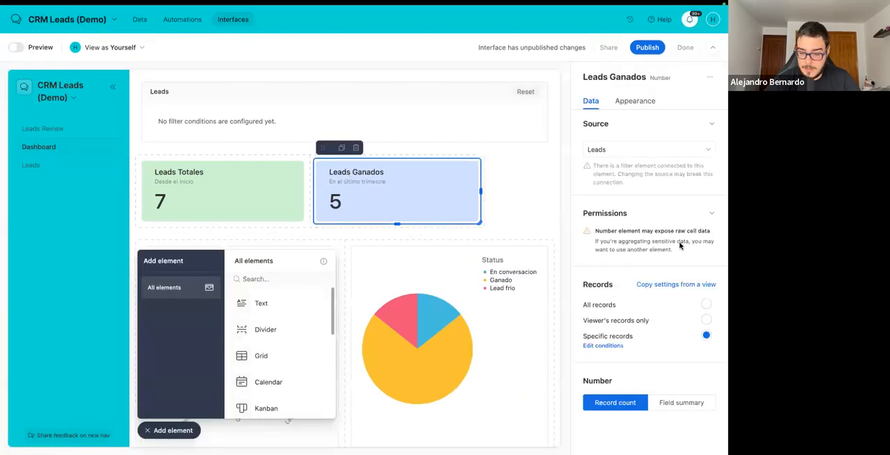
{"action": "left_click", "coordinate": [603, 346]}
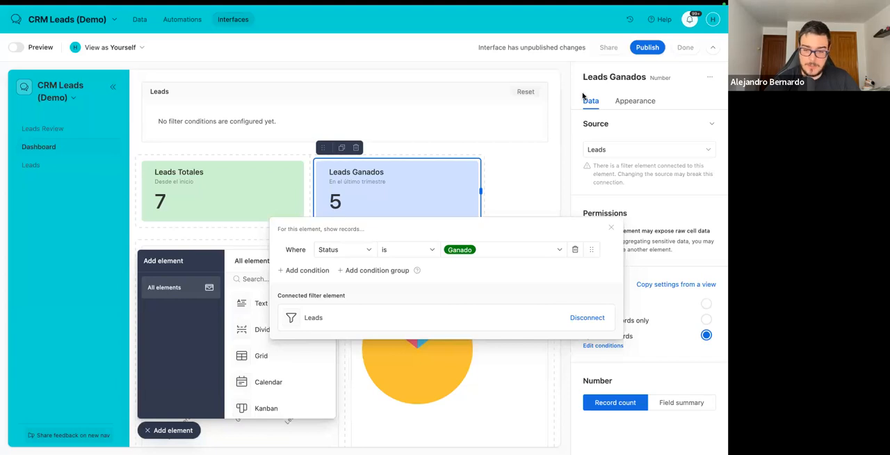
Leave the CRM Leads (Demo) base and open the interfaces of the NCH – Invoices base.
{"action": "left_click", "coordinate": [15, 22]}
{"action": "left_click", "coordinate": [14, 21]}
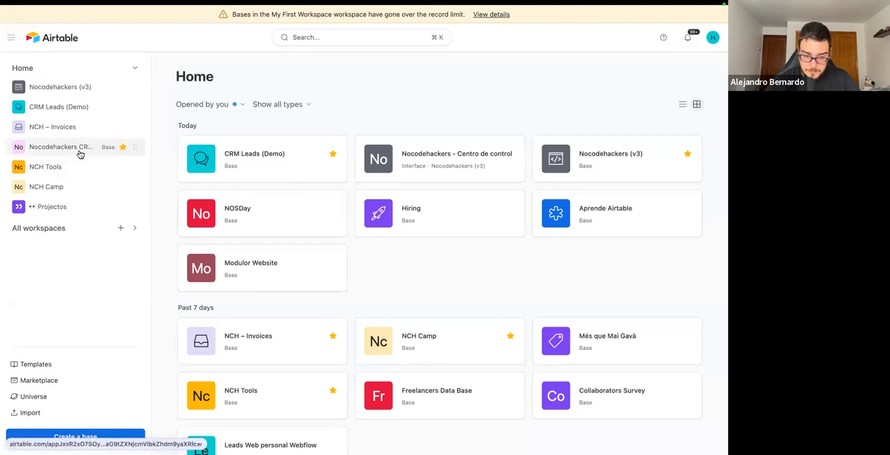
{"action": "left_click", "coordinate": [65, 128]}
{"action": "left_click", "coordinate": [215, 21]}
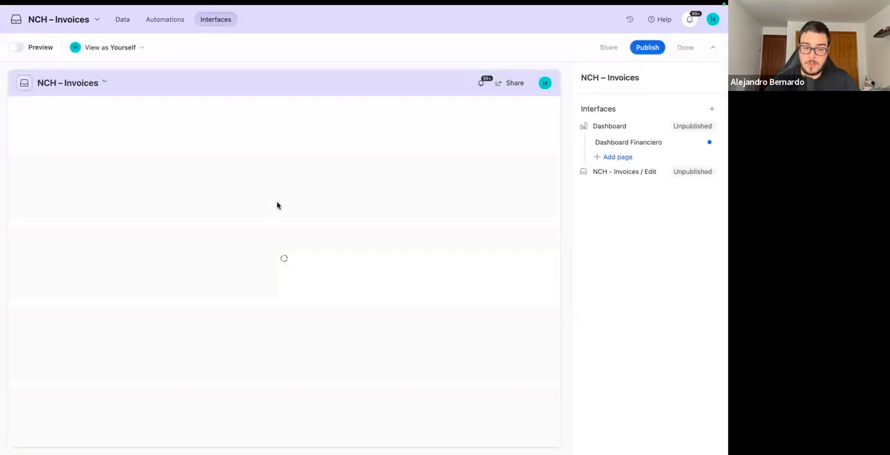
Look through the invoice dashboard's number cards, monthly bar chart and item pie chart, and return to the home page.
{"action": "scroll", "coordinate": [258, 242], "scroll_direction": "down", "scroll_amount": 2}
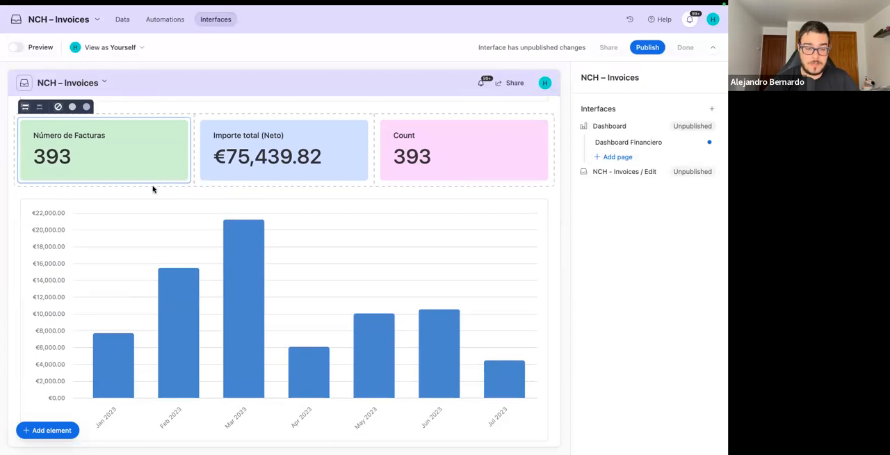
{"action": "scroll", "coordinate": [235, 230], "scroll_direction": "up", "scroll_amount": 2}
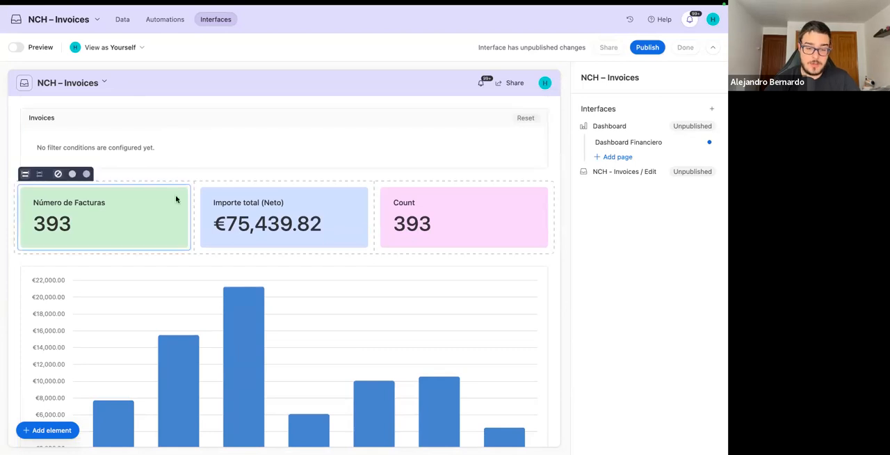
{"action": "scroll", "coordinate": [186, 187], "scroll_direction": "down", "scroll_amount": 5}
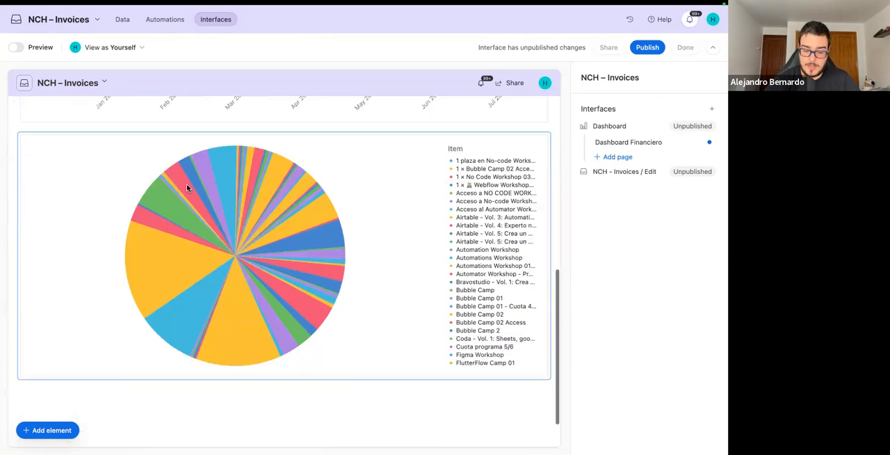
{"action": "scroll", "coordinate": [186, 188], "scroll_direction": "up", "scroll_amount": 6}
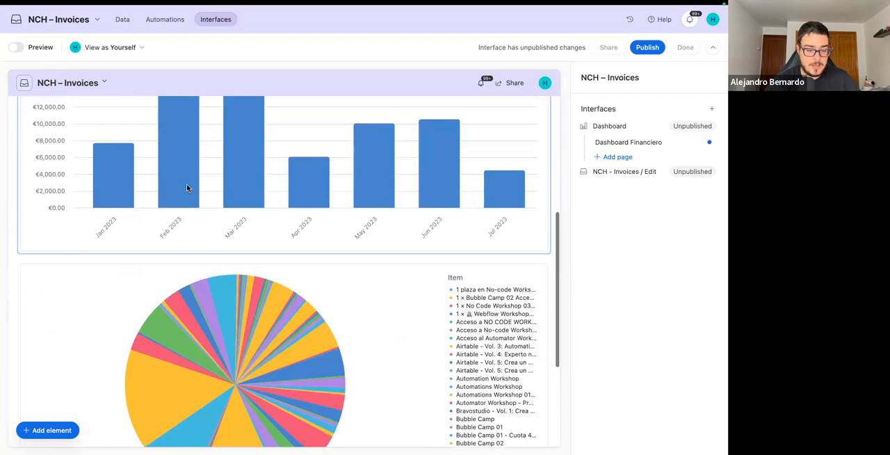
{"action": "left_click", "coordinate": [15, 19]}
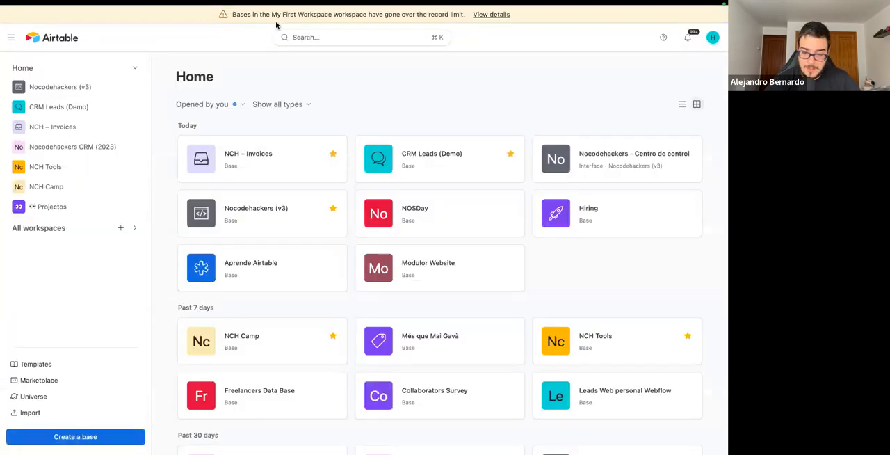
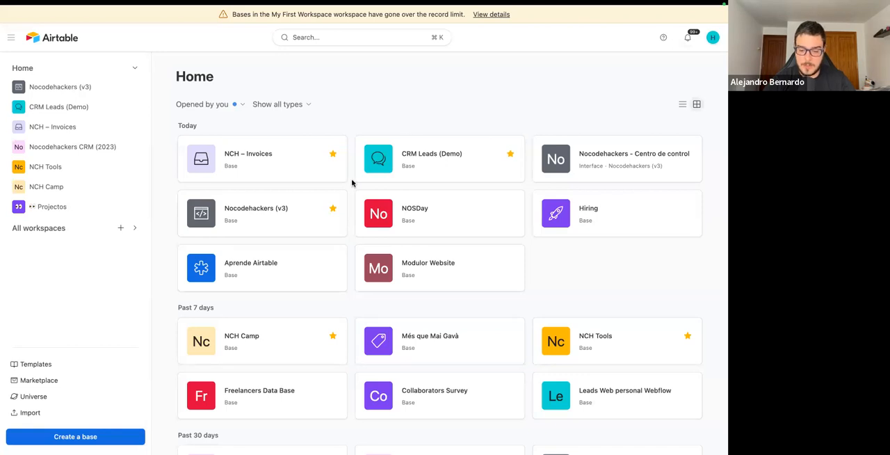
Open the CRM Leads (Demo) base and go to its automations.
{"action": "left_click", "coordinate": [67, 111]}
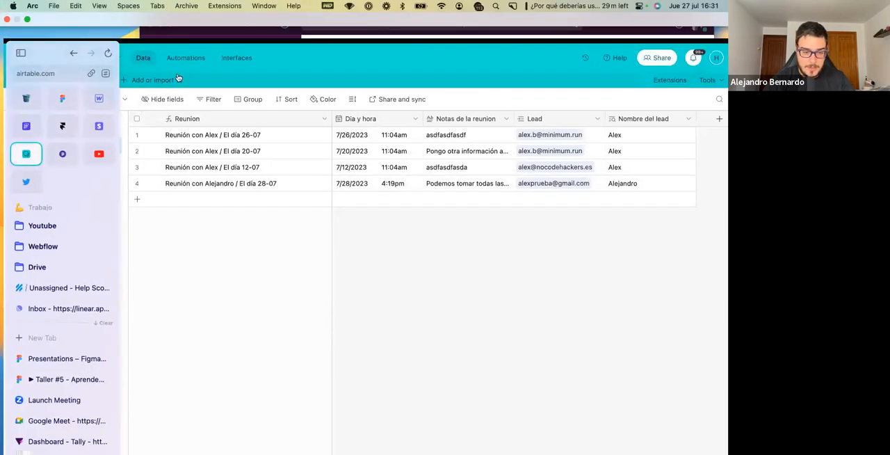
{"action": "left_click", "coordinate": [191, 58]}
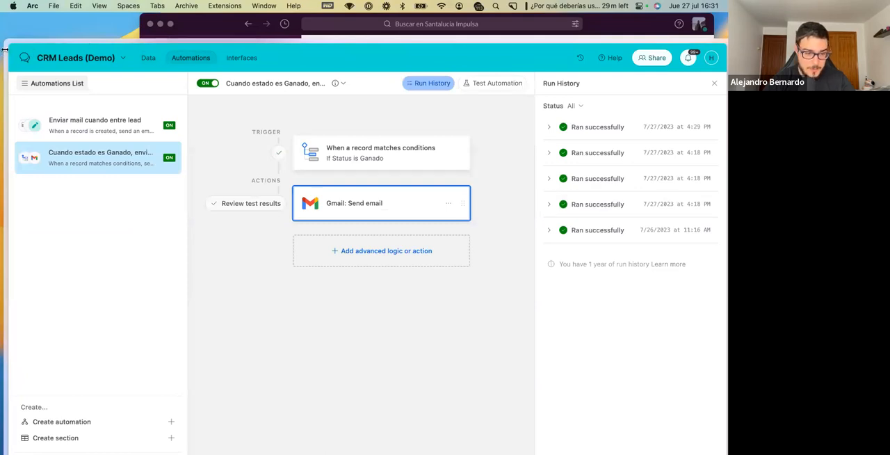
{"action": "mouse_move", "coordinate": [4, 52]}
{"action": "left_click", "coordinate": [36, 52]}
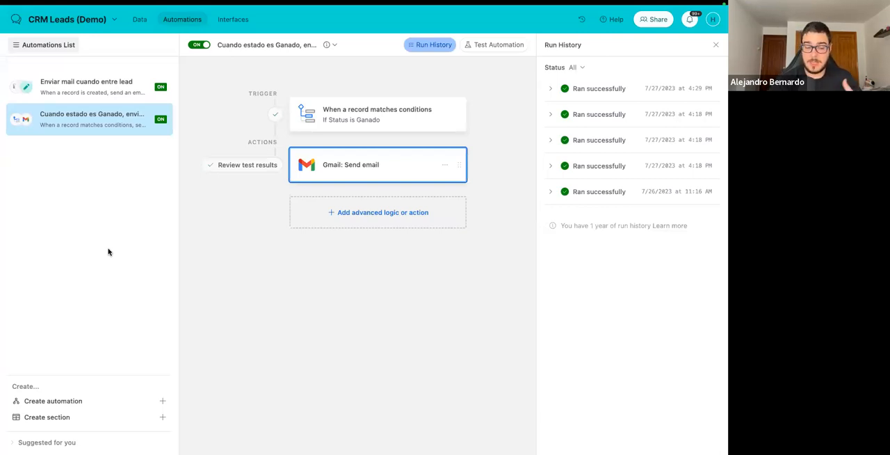
Inspect the Gmail action of the "Enviar mail cuando entre lead" automation, including its recipient, subject and message with the Nombre token.
{"action": "left_click", "coordinate": [96, 91]}
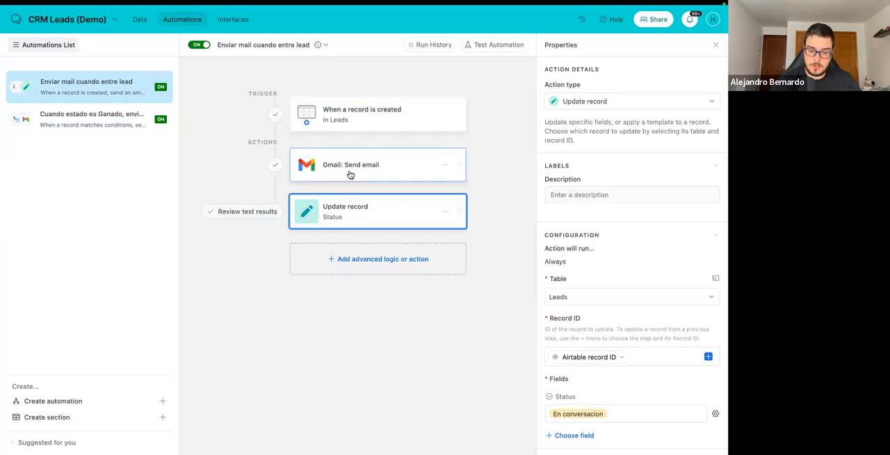
{"action": "left_click", "coordinate": [398, 164]}
{"action": "scroll", "coordinate": [566, 206], "scroll_direction": "down", "scroll_amount": 3}
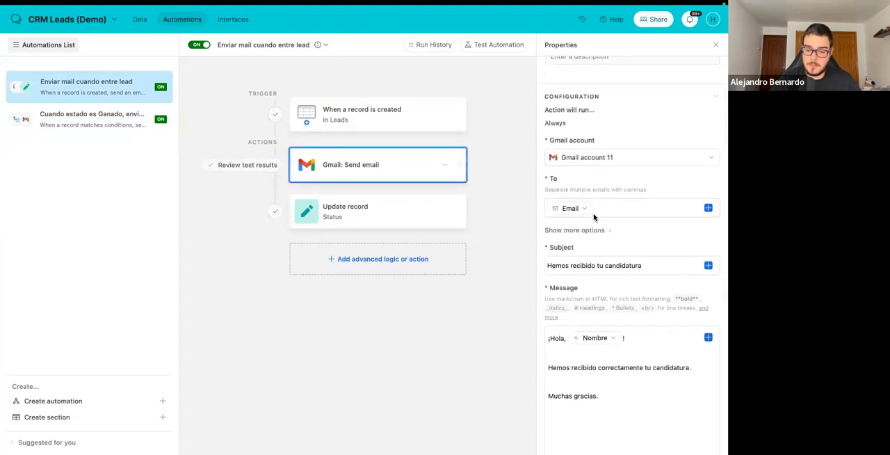
{"action": "left_click_drag", "start_coordinate": [547, 267], "coordinate": [646, 267]}
{"action": "scroll", "coordinate": [629, 312], "scroll_direction": "down", "scroll_amount": 2}
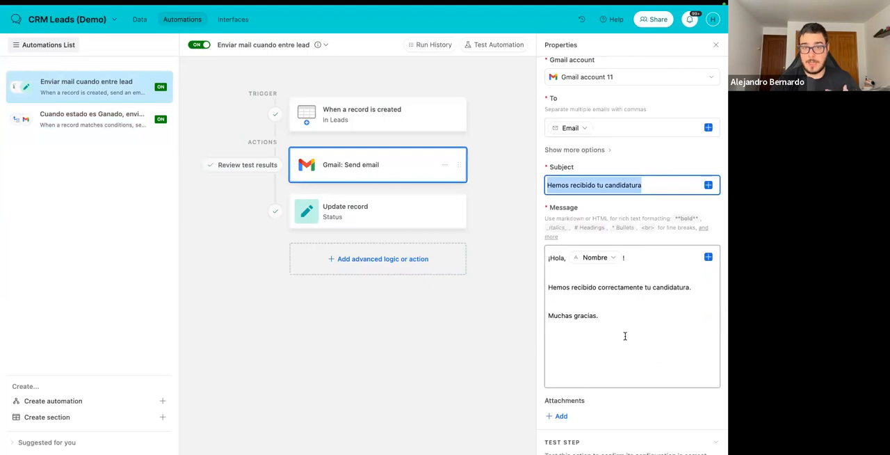
{"action": "left_click", "coordinate": [614, 258]}
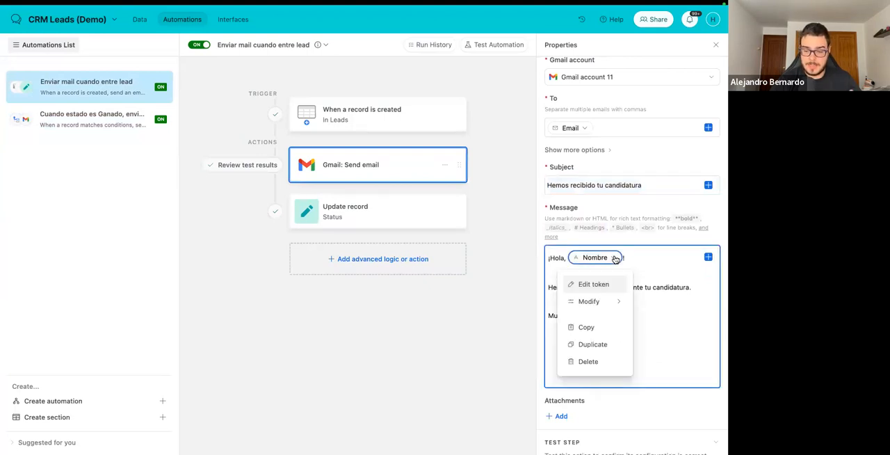
{"action": "left_click", "coordinate": [637, 259]}
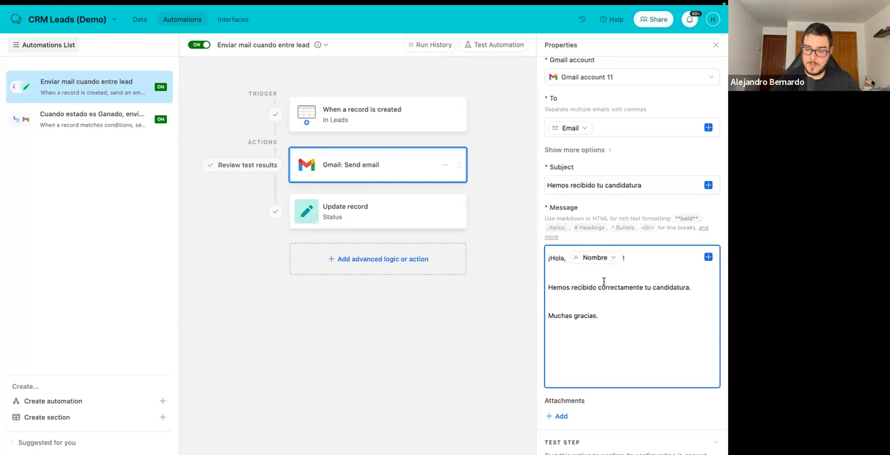
{"action": "left_click", "coordinate": [214, 92]}
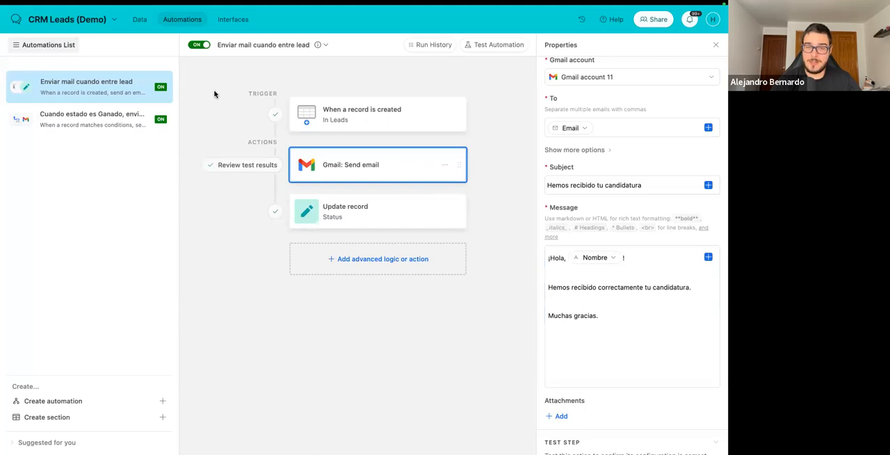
Inspect the trigger of the Ganado status automation, read the selection email it sent in Spark, and return to Airtable.
{"action": "left_click", "coordinate": [96, 128]}
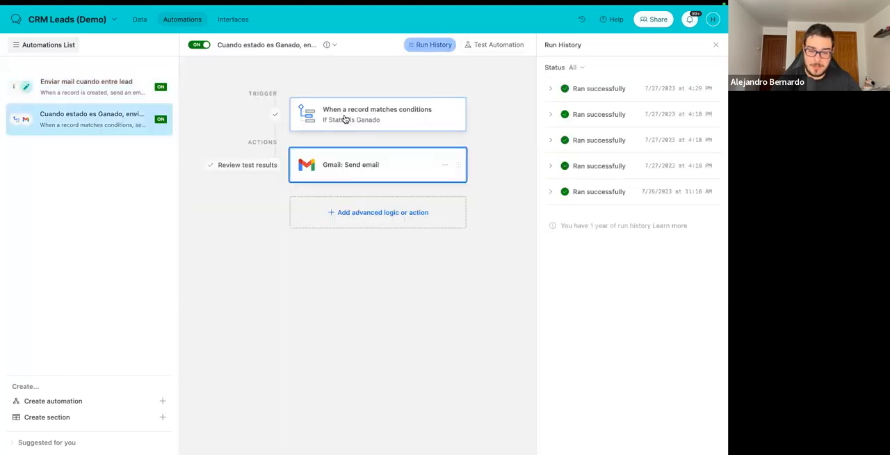
{"action": "left_click", "coordinate": [359, 114]}
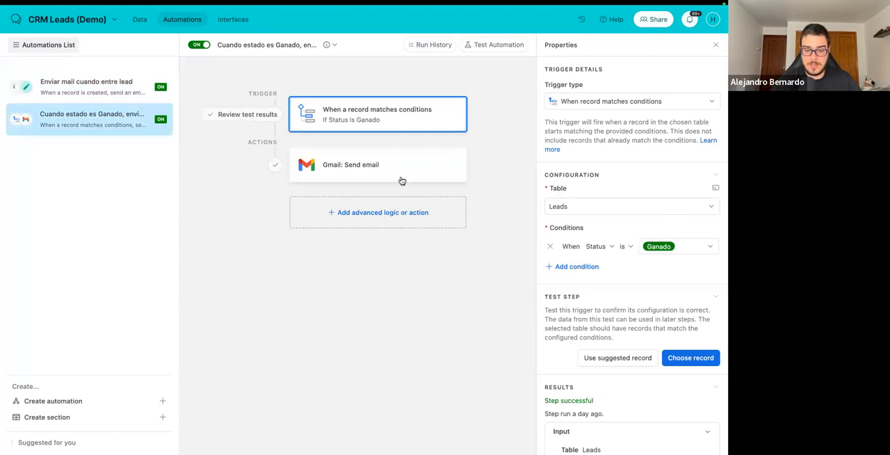
{"action": "key", "text": "super+space"}
{"action": "type", "text": "sp"}
{"action": "key", "text": "Return"}
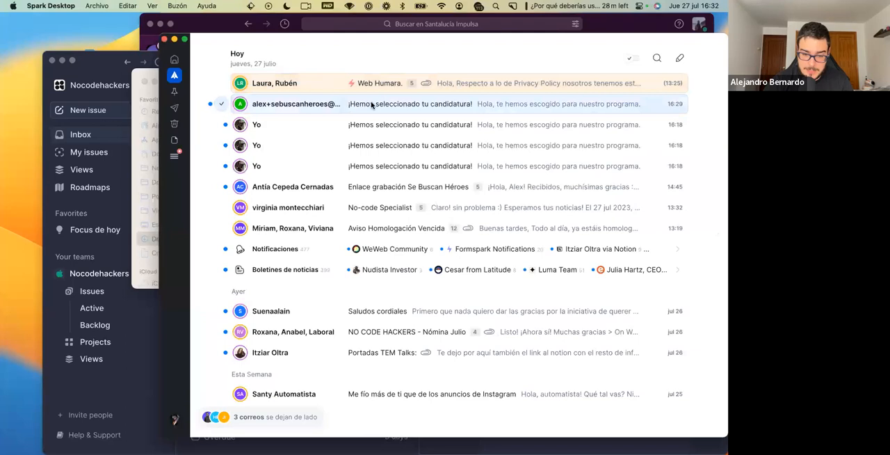
{"action": "left_click", "coordinate": [339, 106]}
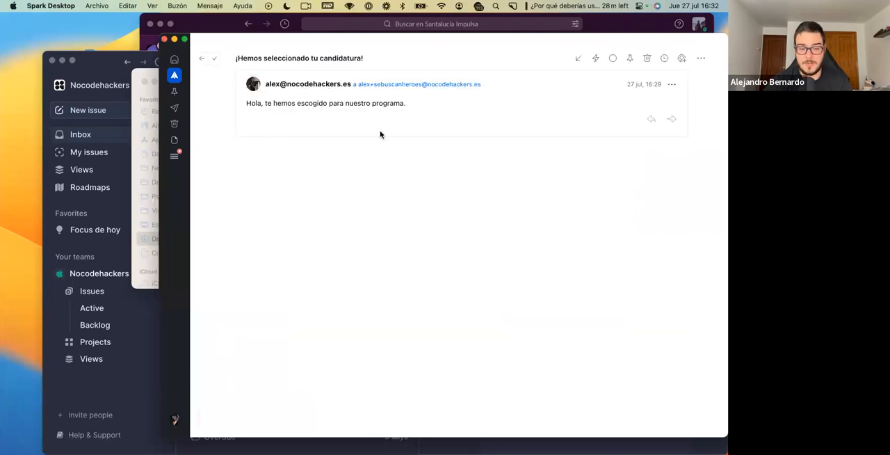
{"action": "key", "text": "ctrl+Right"}
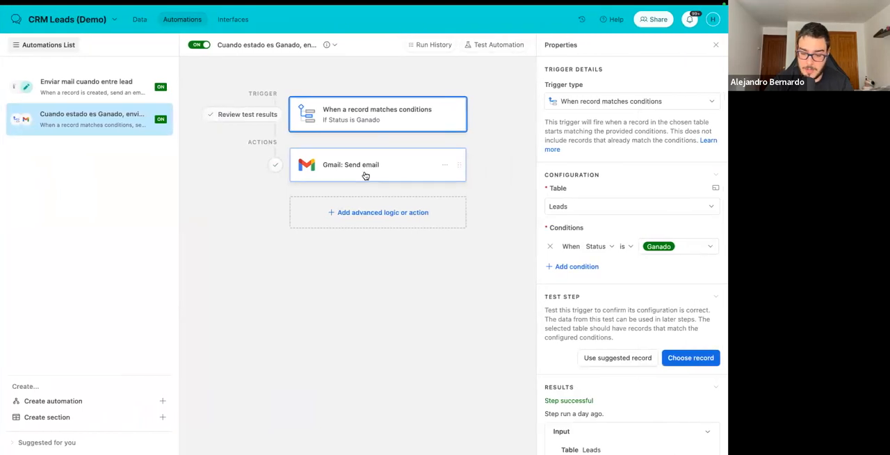
Examine the recipient, subject and message of the Ganado automation's Gmail action.
{"action": "left_click", "coordinate": [364, 173]}
{"action": "scroll", "coordinate": [579, 240], "scroll_direction": "down", "scroll_amount": 5}
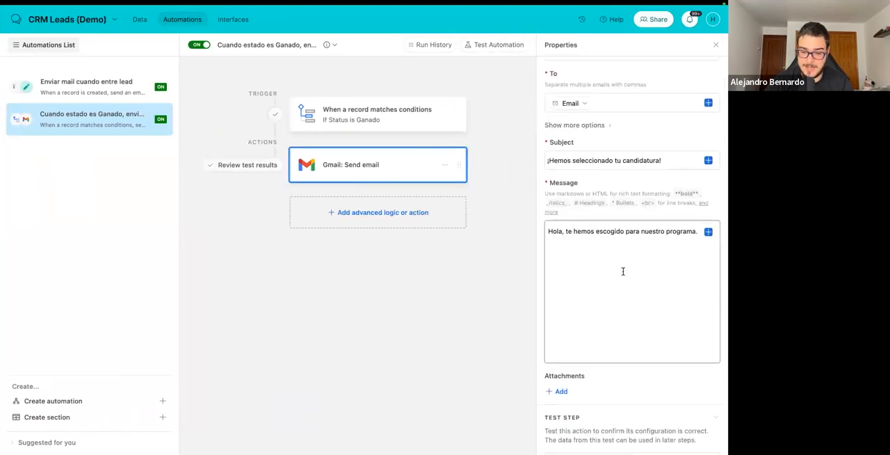
{"action": "left_click", "coordinate": [696, 233]}
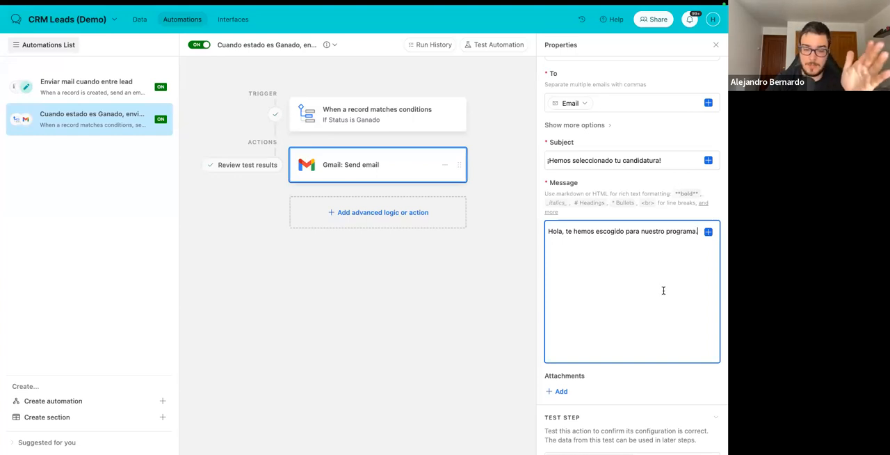
Browse the advanced logic, Airtable actions and integrations available for the Ganado automation, and leave the list without adding any.
{"action": "left_click", "coordinate": [345, 214]}
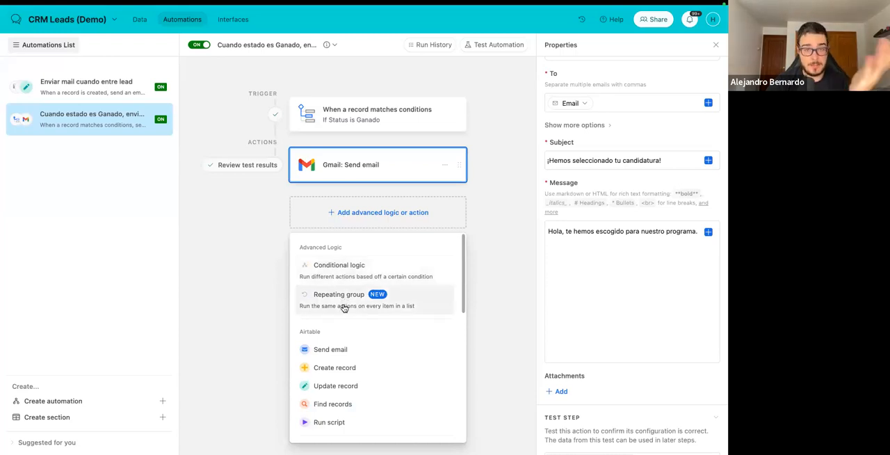
{"action": "scroll", "coordinate": [343, 308], "scroll_direction": "down", "scroll_amount": 10}
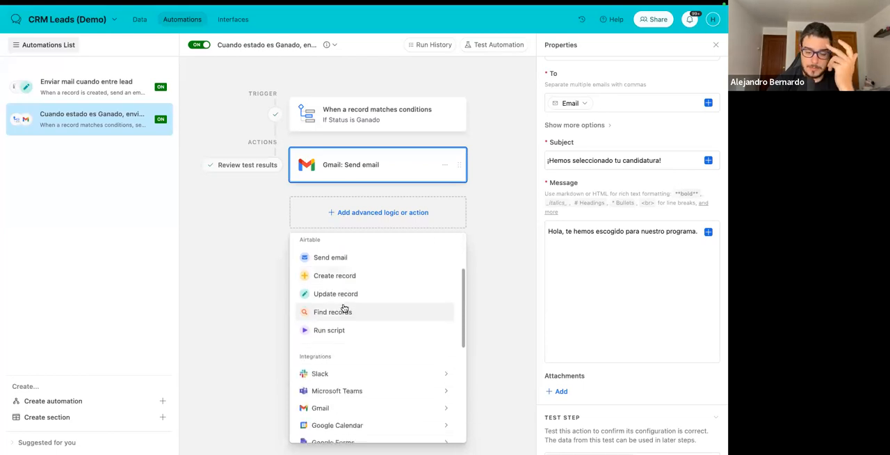
{"action": "scroll", "coordinate": [344, 308], "scroll_direction": "down", "scroll_amount": 1}
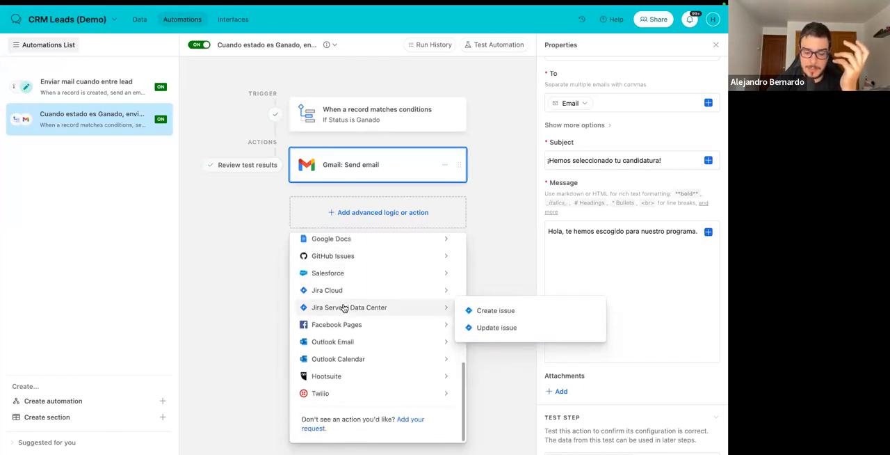
{"action": "scroll", "coordinate": [343, 307], "scroll_direction": "up", "scroll_amount": 10}
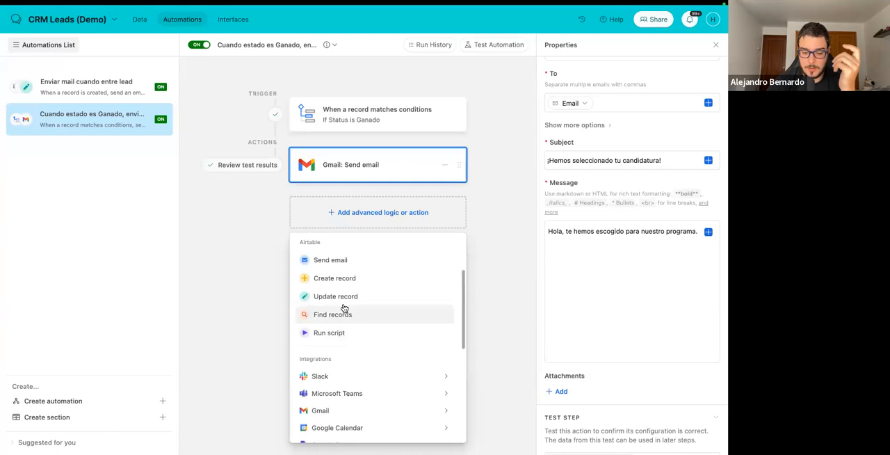
{"action": "scroll", "coordinate": [344, 308], "scroll_direction": "down", "scroll_amount": 8}
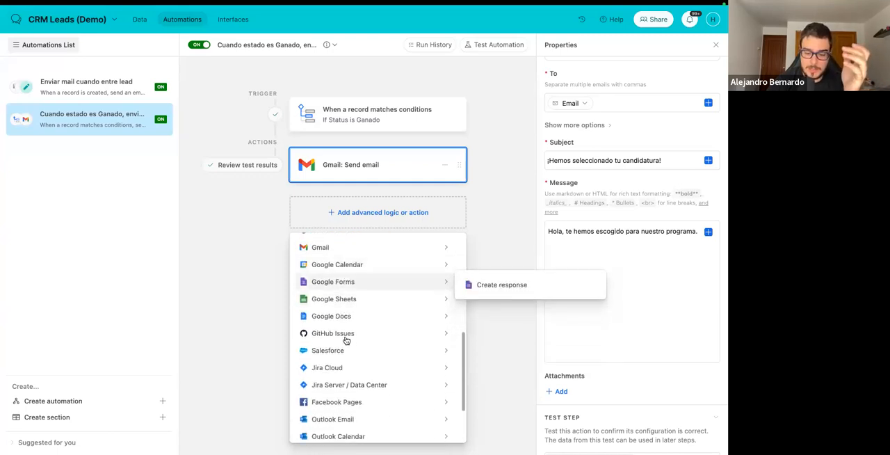
{"action": "scroll", "coordinate": [343, 303], "scroll_direction": "down", "scroll_amount": 3}
{"action": "scroll", "coordinate": [343, 361], "scroll_direction": "up", "scroll_amount": 10}
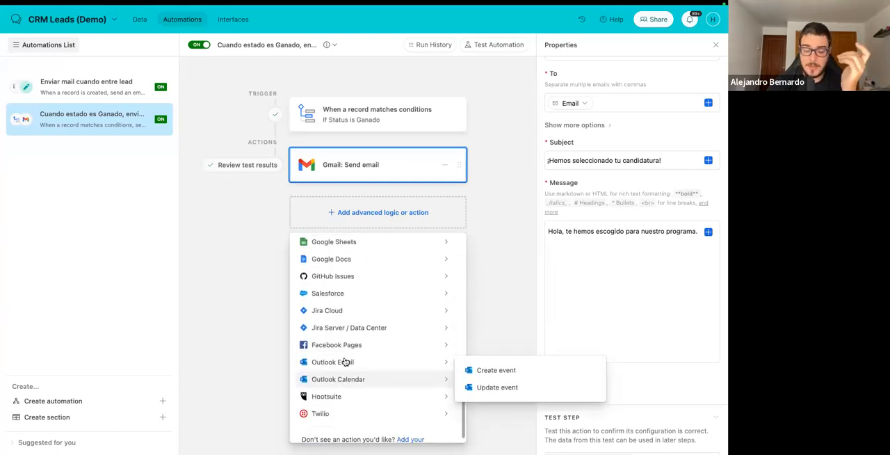
{"action": "scroll", "coordinate": [344, 361], "scroll_direction": "down", "scroll_amount": 10}
{"action": "scroll", "coordinate": [360, 276], "scroll_direction": "up", "scroll_amount": 10}
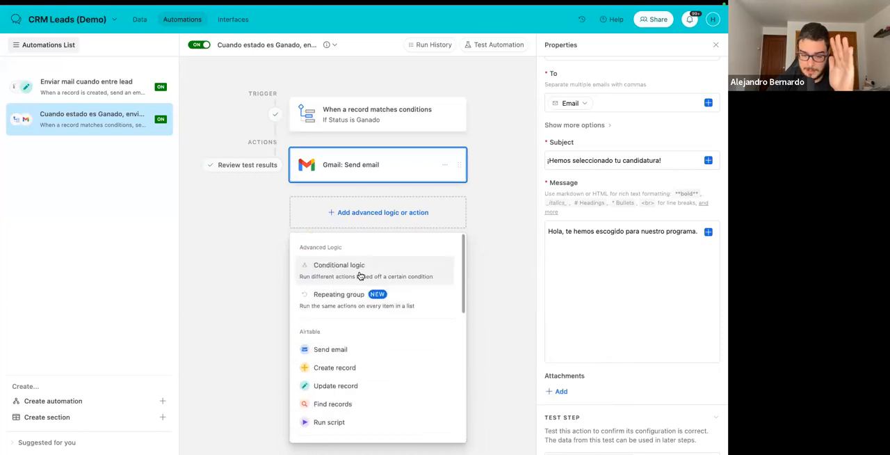
{"action": "left_click", "coordinate": [489, 198]}
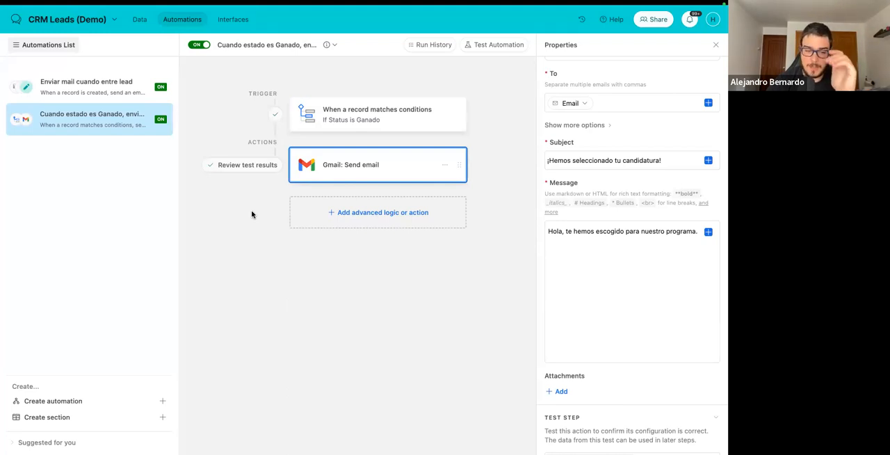
Return to the home page, look through the recently opened bases and open the NCH Tools base.
{"action": "mouse_move", "coordinate": [293, 145]}
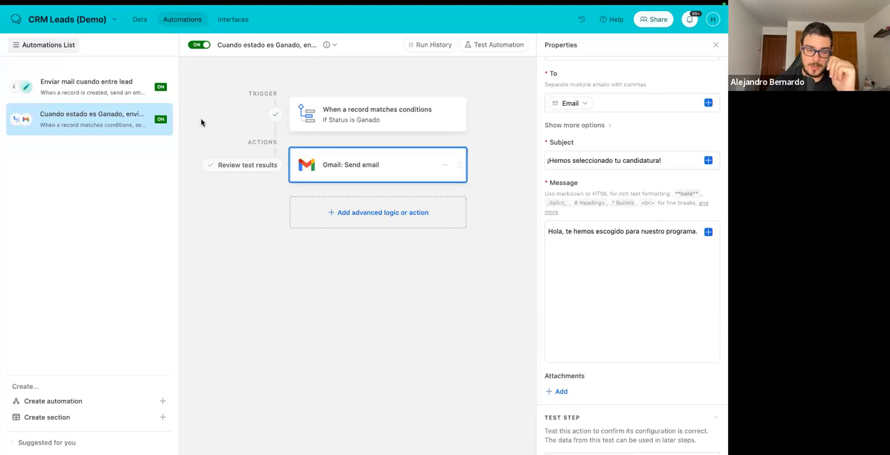
{"action": "left_click", "coordinate": [15, 21]}
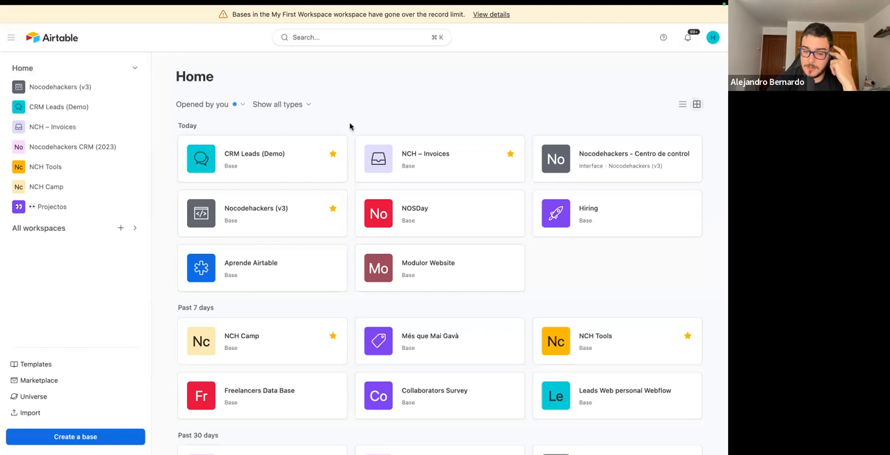
{"action": "scroll", "coordinate": [606, 292], "scroll_direction": "down", "scroll_amount": 3}
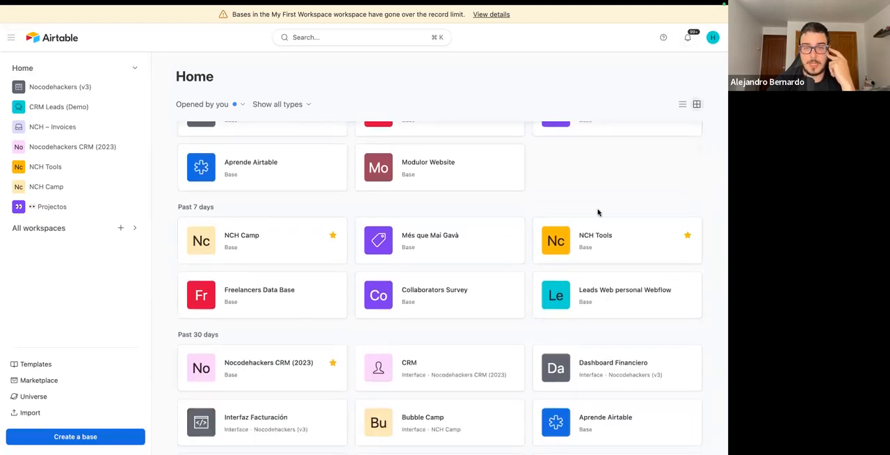
{"action": "scroll", "coordinate": [598, 212], "scroll_direction": "down", "scroll_amount": 10}
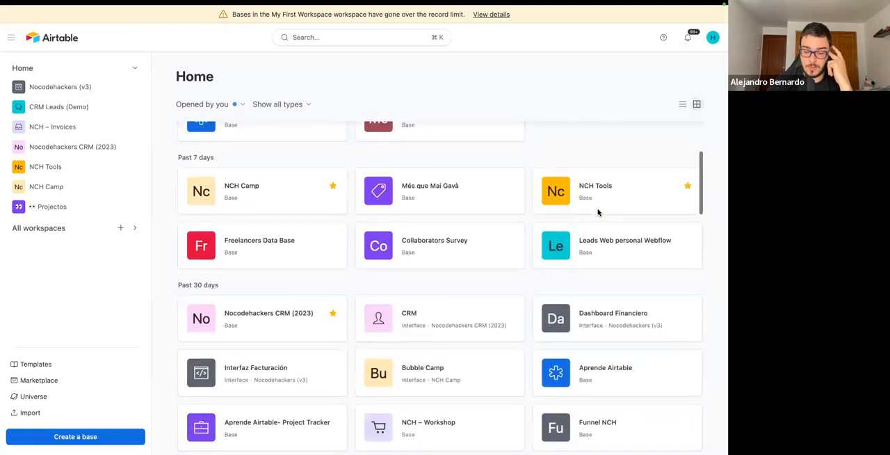
{"action": "scroll", "coordinate": [598, 212], "scroll_direction": "down", "scroll_amount": 10}
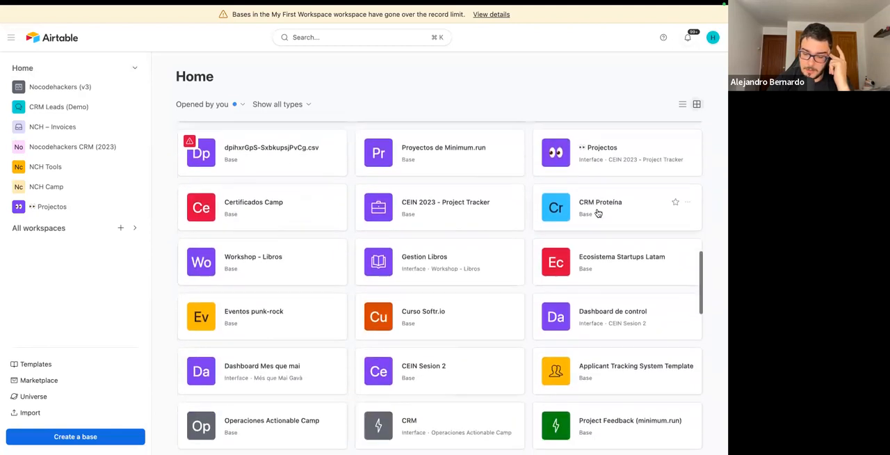
{"action": "scroll", "coordinate": [598, 212], "scroll_direction": "down", "scroll_amount": 8}
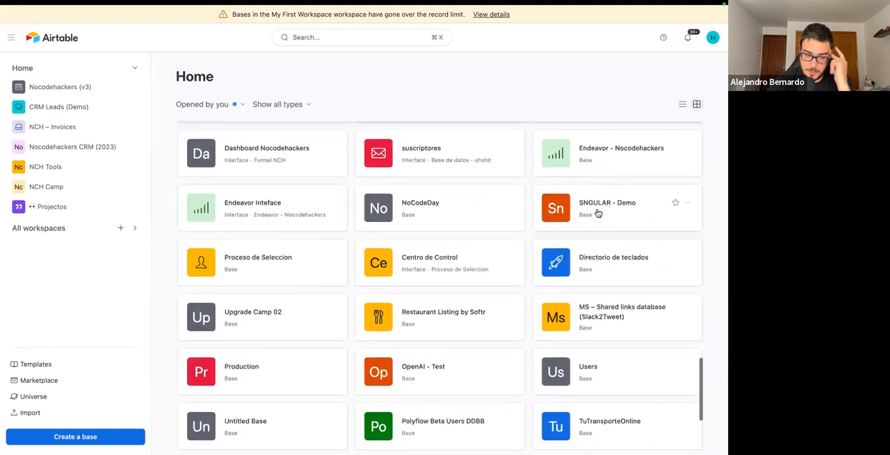
{"action": "left_click", "coordinate": [55, 167]}
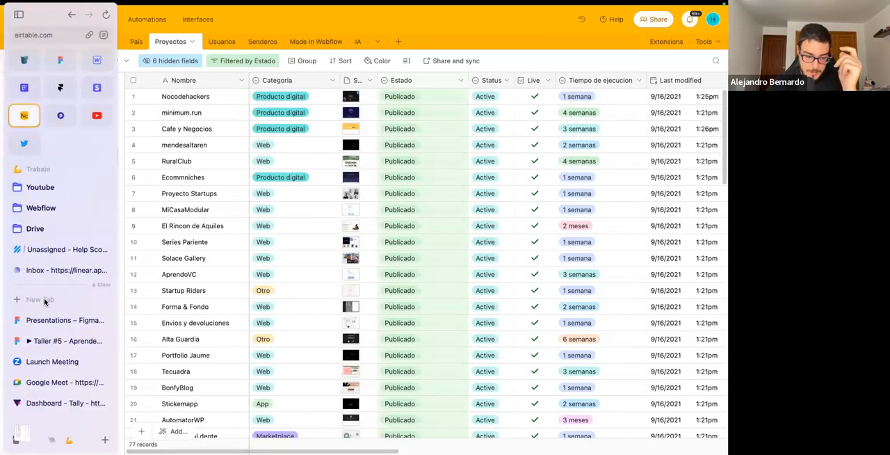
Open nocodehackers.es in a new browser tab and view the tool cards on its Herramientas page.
{"action": "left_click", "coordinate": [43, 300]}
{"action": "type", "text": "nocodehackers.es"}
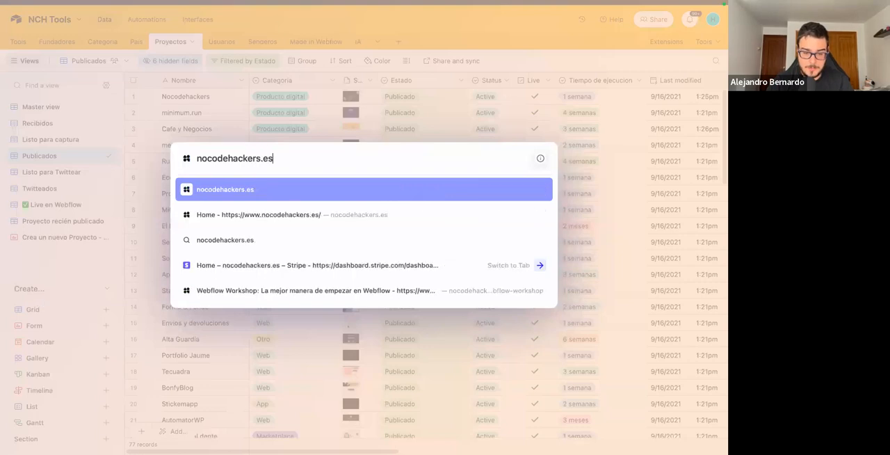
{"action": "key", "text": "Return"}
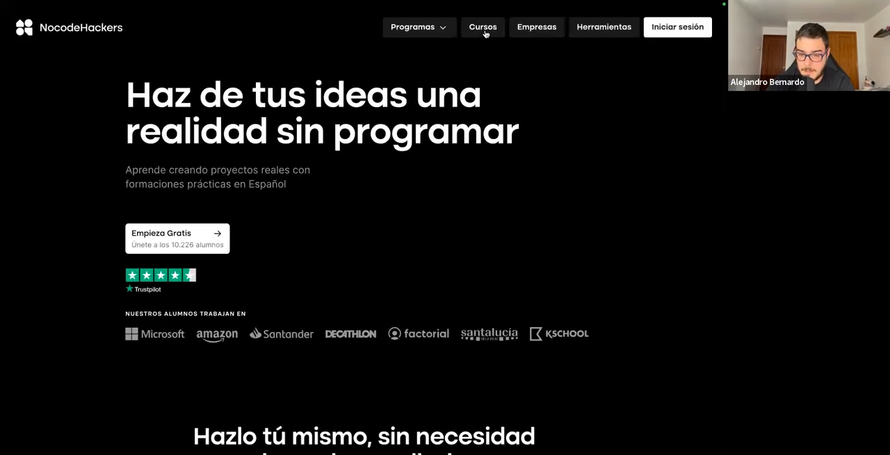
{"action": "left_click", "coordinate": [590, 28]}
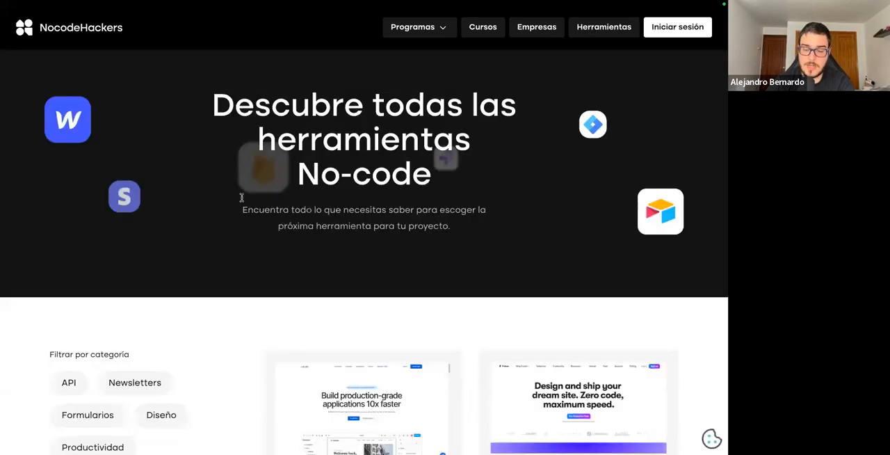
{"action": "scroll", "coordinate": [242, 200], "scroll_direction": "down", "scroll_amount": 7}
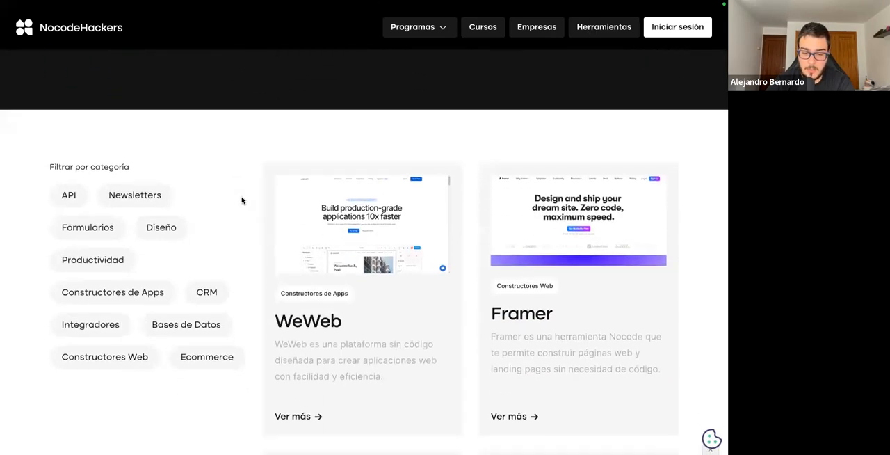
Browse the tool cards on the Herramientas page and open the Pagefly tool's detail page.
{"action": "scroll", "coordinate": [241, 200], "scroll_direction": "down", "scroll_amount": 12}
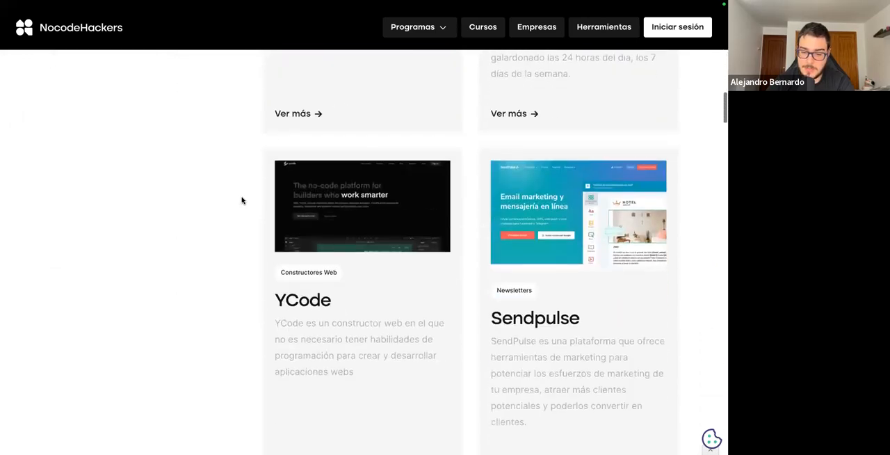
{"action": "scroll", "coordinate": [241, 200], "scroll_direction": "down", "scroll_amount": 14}
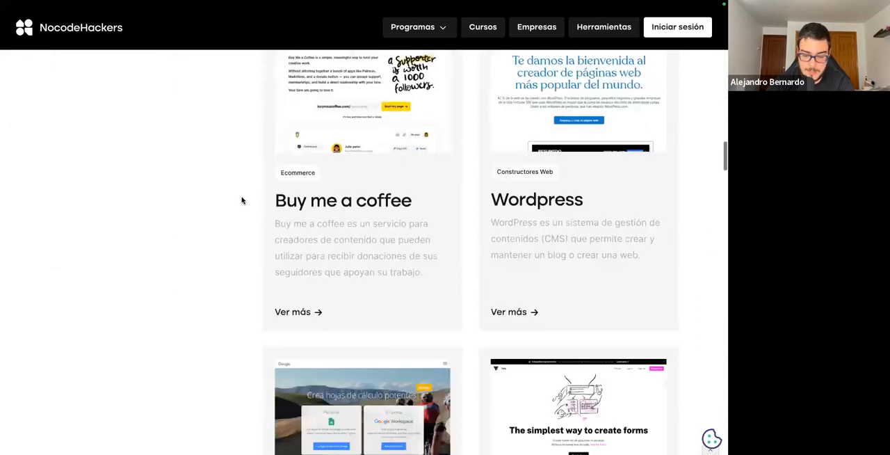
{"action": "scroll", "coordinate": [241, 200], "scroll_direction": "down", "scroll_amount": 10}
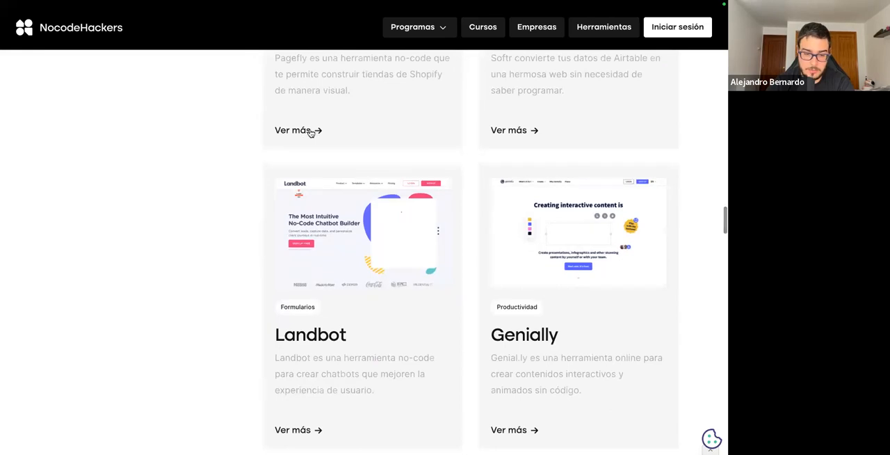
{"action": "left_click", "coordinate": [310, 131]}
Read through the Pagefly page's features, pros and cons, pricing and related tools, and open its founder's Twitter profile.
{"action": "scroll", "coordinate": [307, 216], "scroll_direction": "down", "scroll_amount": 8}
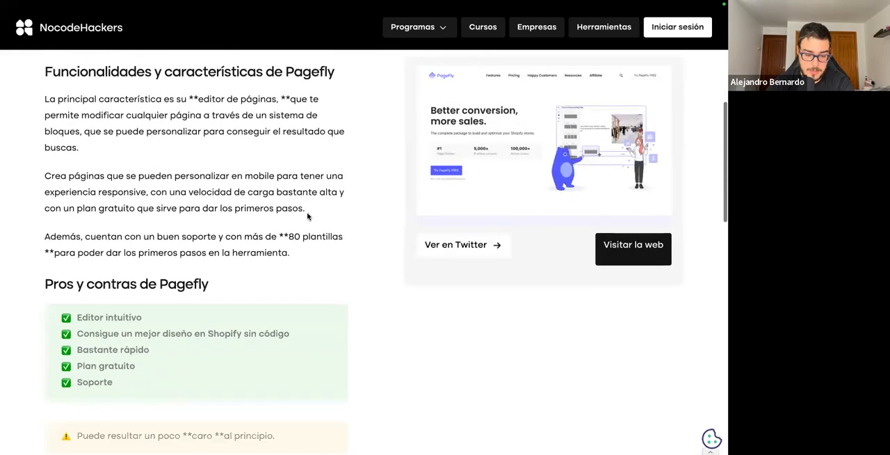
{"action": "scroll", "coordinate": [307, 216], "scroll_direction": "down", "scroll_amount": 5}
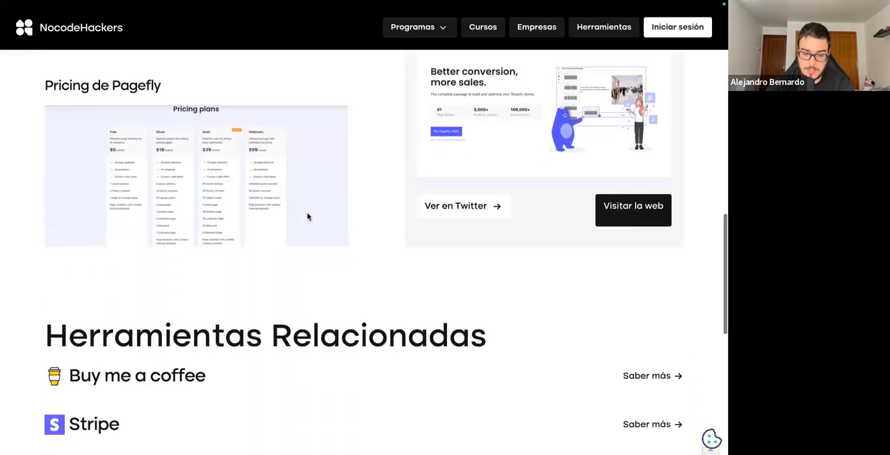
{"action": "scroll", "coordinate": [307, 216], "scroll_direction": "up", "scroll_amount": 4}
{"action": "scroll", "coordinate": [307, 216], "scroll_direction": "down", "scroll_amount": 8}
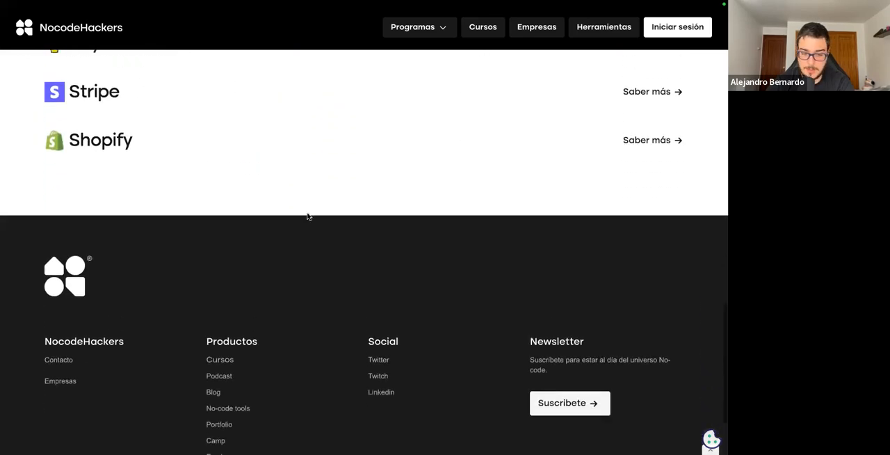
{"action": "scroll", "coordinate": [308, 217], "scroll_direction": "up", "scroll_amount": 4}
{"action": "scroll", "coordinate": [308, 216], "scroll_direction": "up", "scroll_amount": 10}
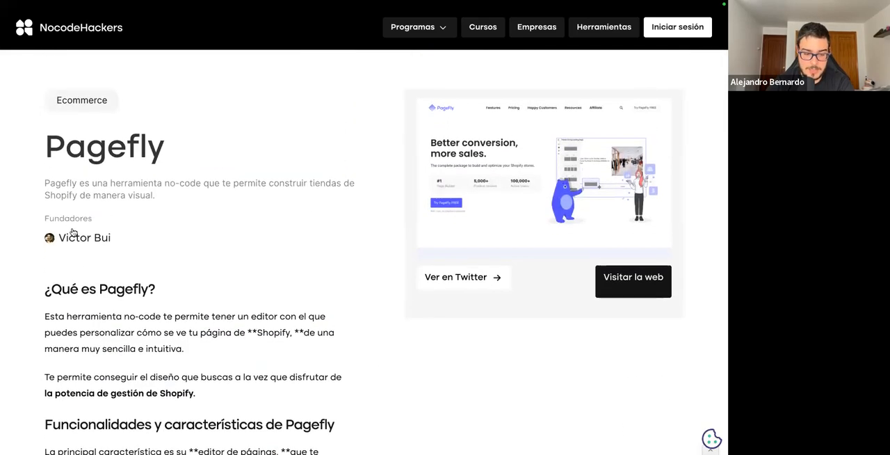
{"action": "left_click", "coordinate": [69, 244]}
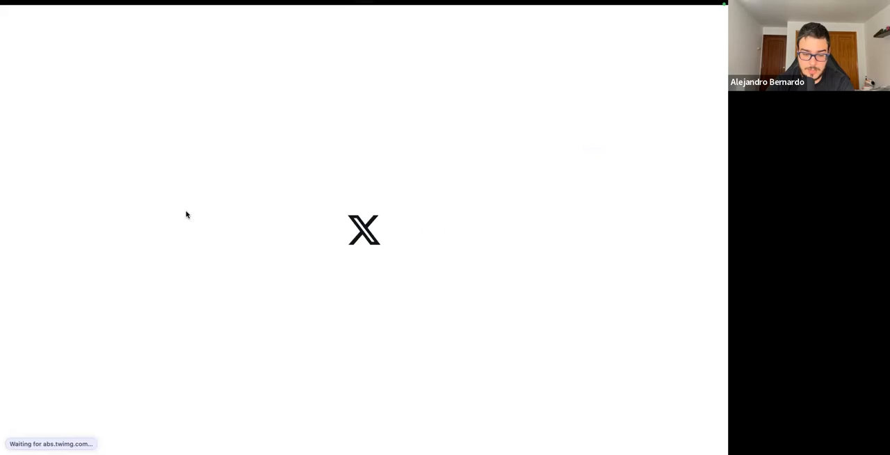
Switch to the NocodeHackers site in Webflow, open the Herramientas No-codes CMS collection and look through its items.
{"action": "mouse_move", "coordinate": [40, 311]}
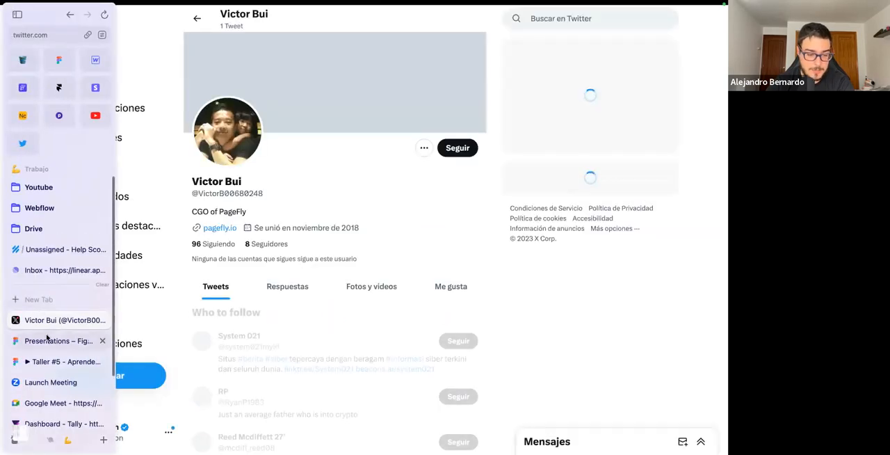
{"action": "left_click", "coordinate": [96, 60]}
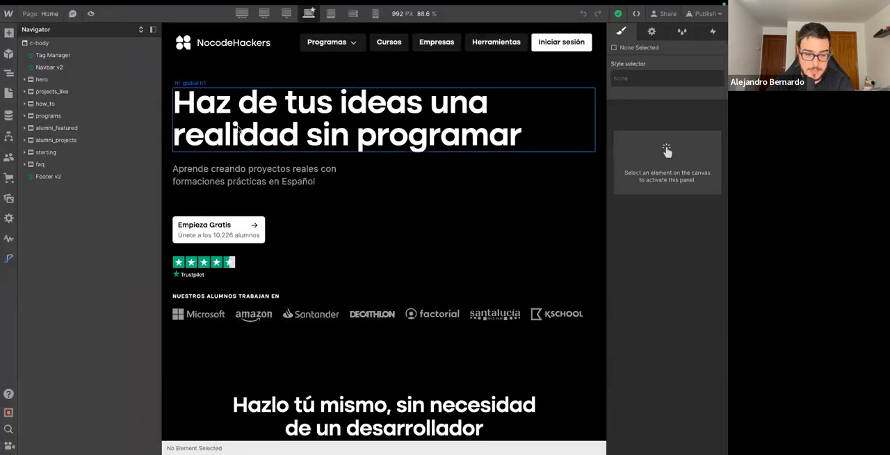
{"action": "left_click", "coordinate": [8, 115]}
{"action": "scroll", "coordinate": [75, 106], "scroll_direction": "down", "scroll_amount": 5}
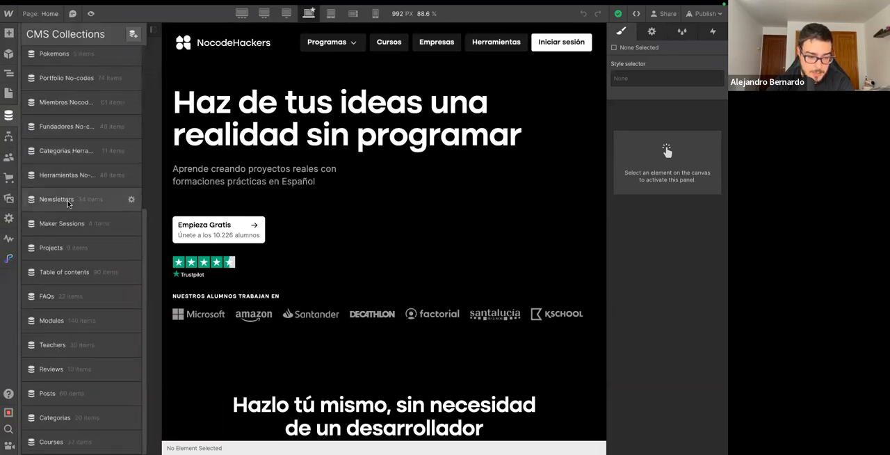
{"action": "left_click", "coordinate": [70, 175]}
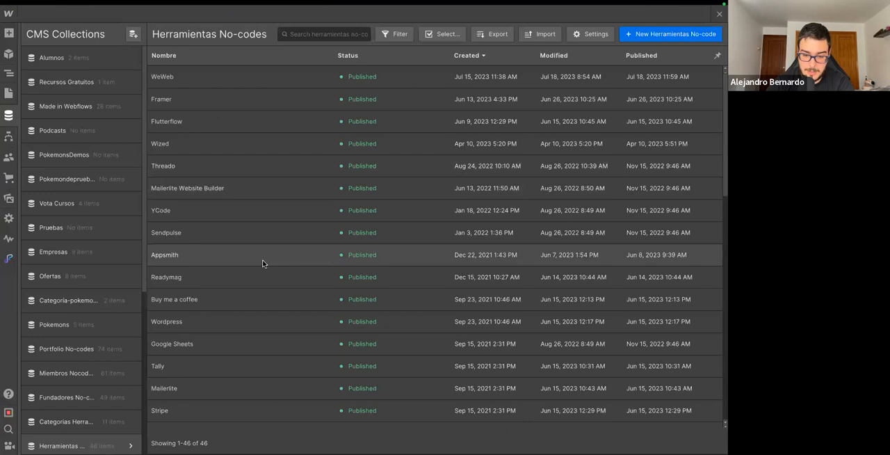
{"action": "scroll", "coordinate": [262, 262], "scroll_direction": "down", "scroll_amount": 10}
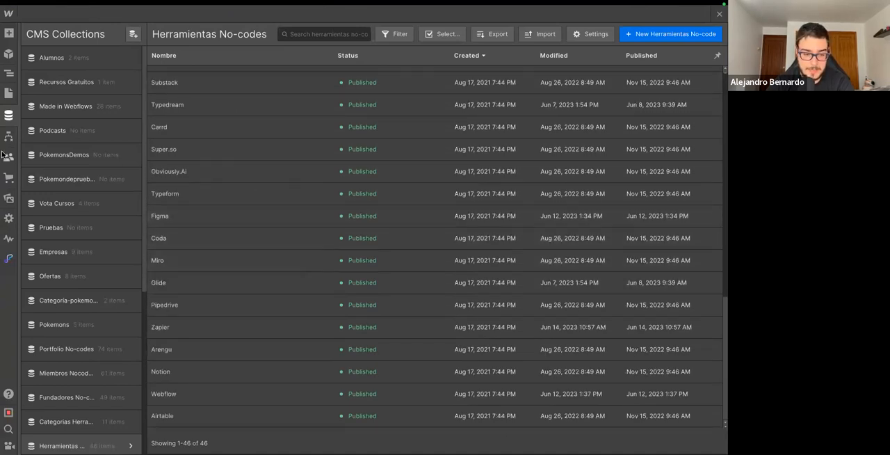
Switch back to the NCH Tools base in Airtable, open the Tools table and look through its published tools.
{"action": "mouse_move", "coordinate": [2, 153]}
{"action": "left_click", "coordinate": [24, 116]}
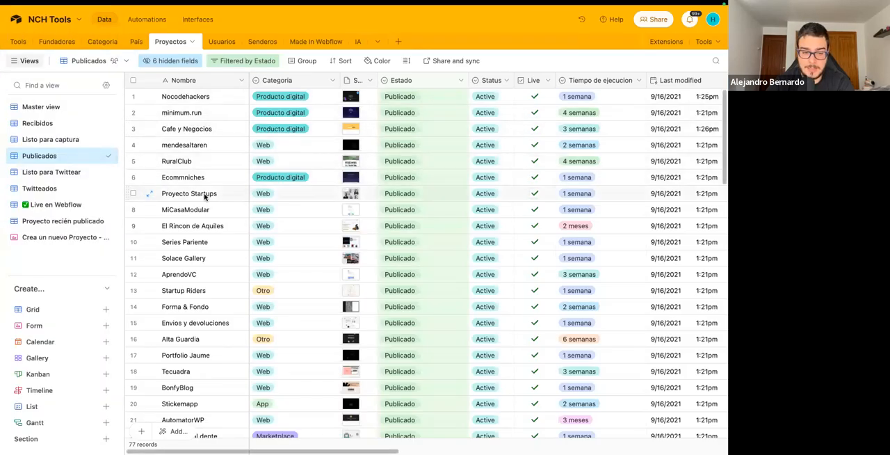
{"action": "left_click", "coordinate": [21, 42]}
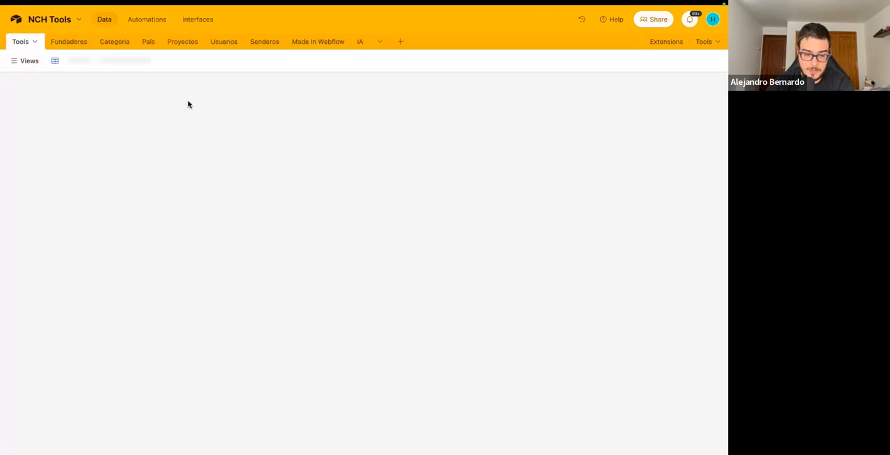
{"action": "scroll", "coordinate": [191, 166], "scroll_direction": "down", "scroll_amount": 6}
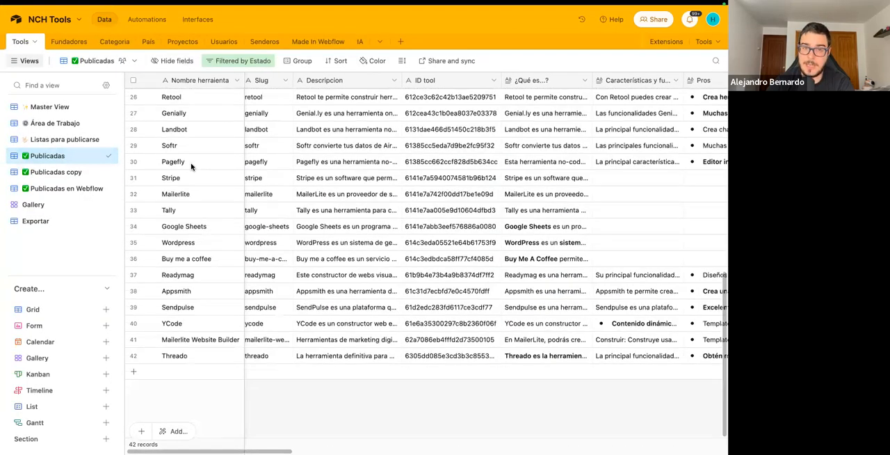
{"action": "scroll", "coordinate": [314, 183], "scroll_direction": "up", "scroll_amount": 1}
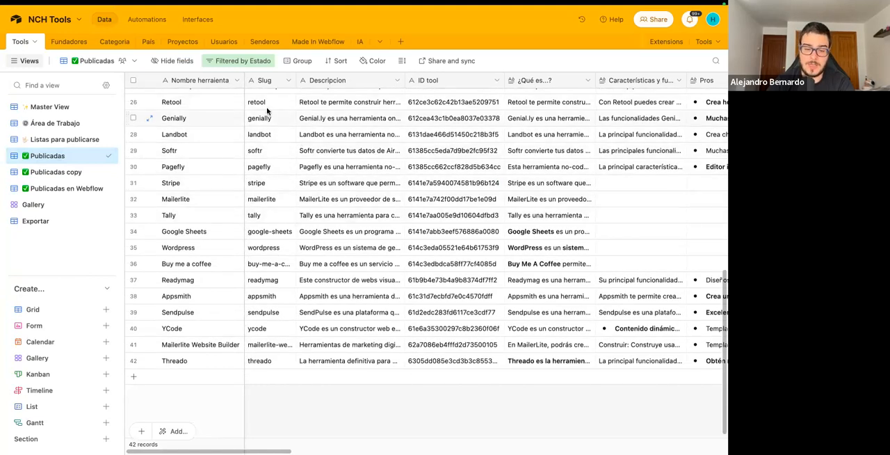
{"action": "scroll", "coordinate": [266, 151], "scroll_direction": "up", "scroll_amount": 10}
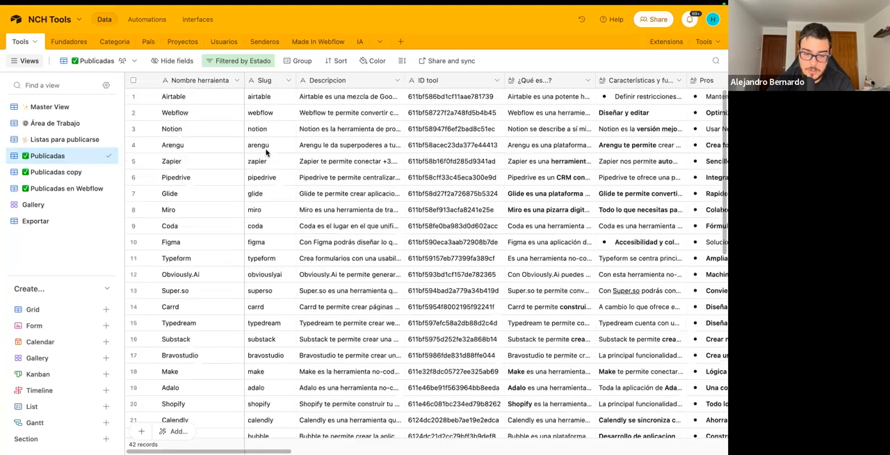
View the Tools table in Área de Trabajo and Listas para publicarse, and return to the Publicadas view.
{"action": "left_click", "coordinate": [66, 126]}
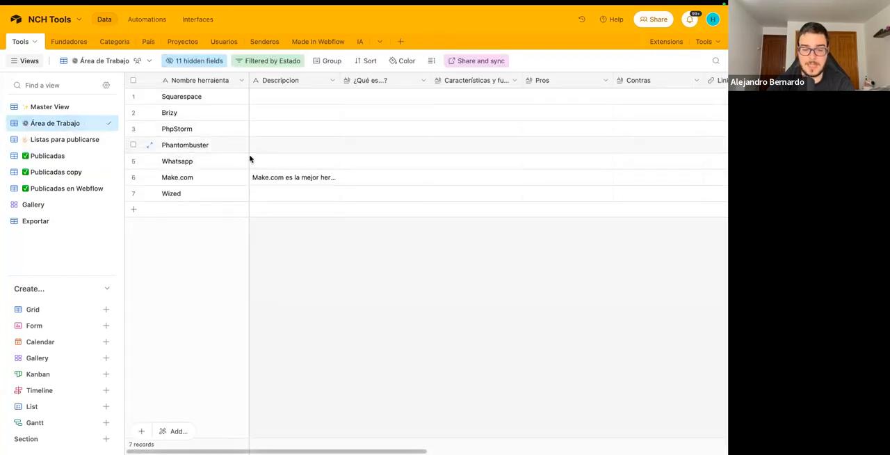
{"action": "left_click", "coordinate": [64, 140]}
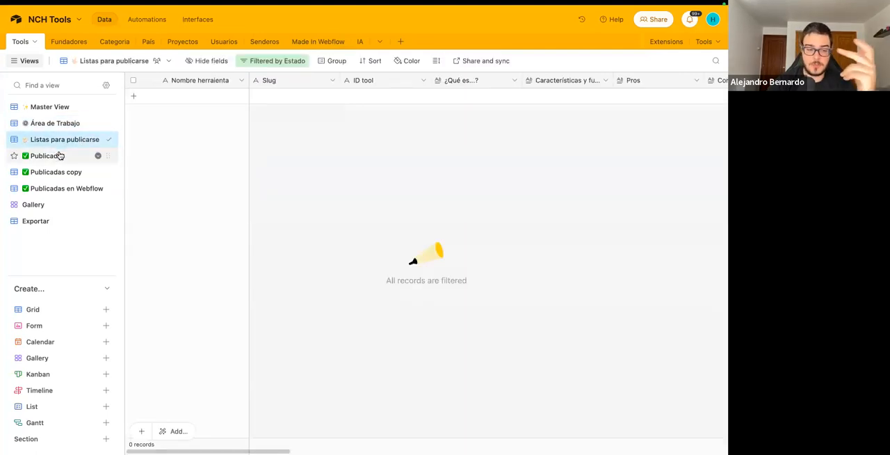
{"action": "left_click", "coordinate": [60, 155]}
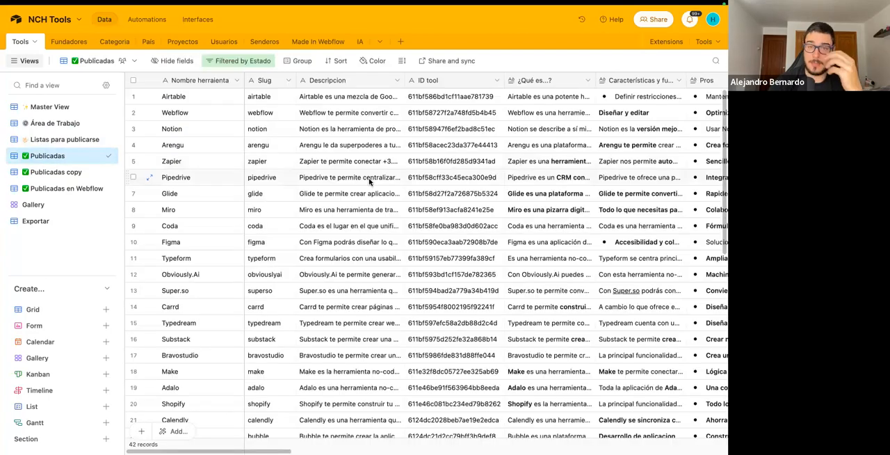
Examine the link, Twitter, screenshot, logo, price and status fields of the published tools.
{"action": "scroll", "coordinate": [369, 181], "scroll_direction": "right", "scroll_amount": 10}
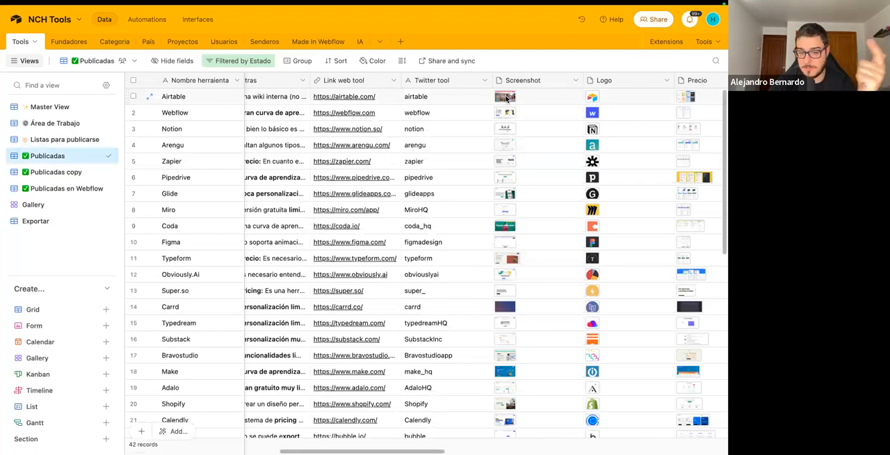
{"action": "scroll", "coordinate": [505, 98], "scroll_direction": "left", "scroll_amount": 1}
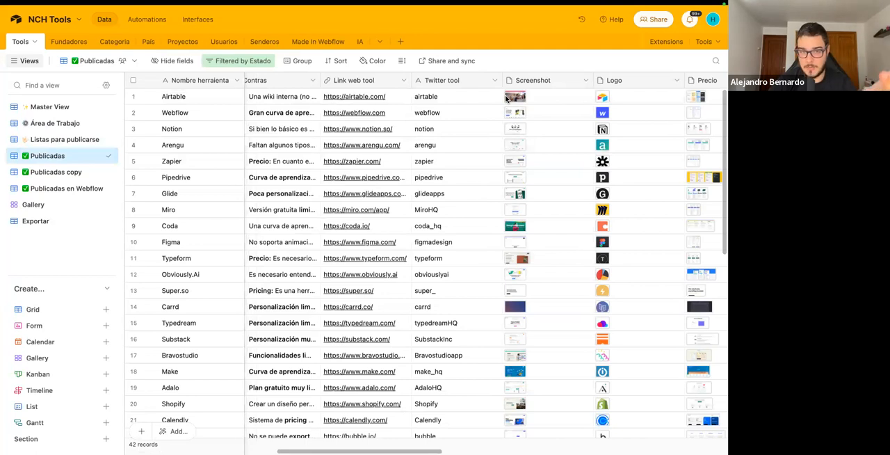
{"action": "scroll", "coordinate": [506, 98], "scroll_direction": "right", "scroll_amount": 5}
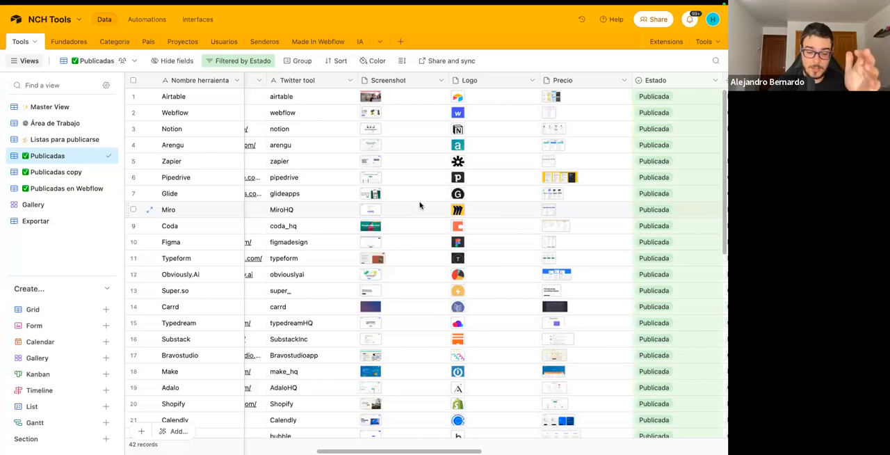
{"action": "scroll", "coordinate": [410, 205], "scroll_direction": "left", "scroll_amount": 8}
{"action": "scroll", "coordinate": [420, 201], "scroll_direction": "right", "scroll_amount": 4}
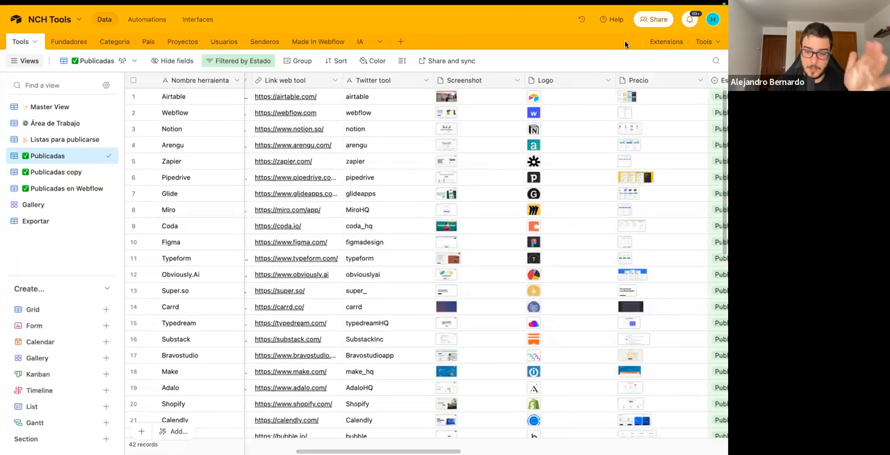
Show the base's extensions and examine the Nobull Airtable connects that link its tables to Webflow collections.
{"action": "left_click", "coordinate": [666, 42]}
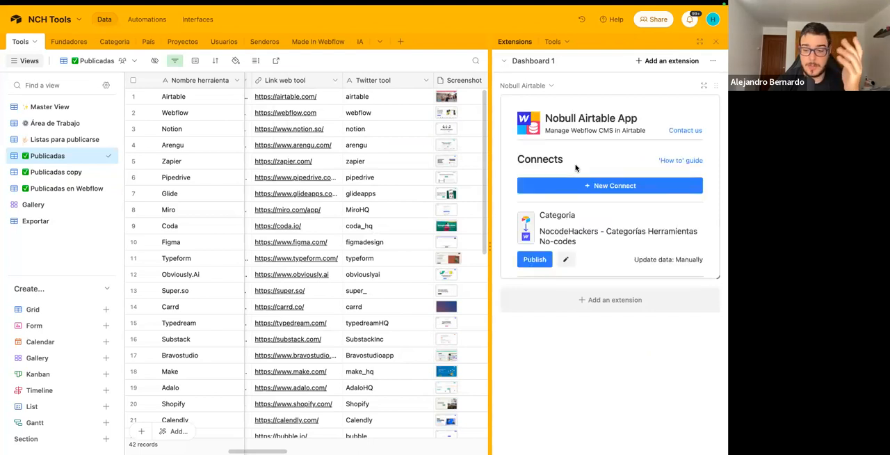
{"action": "scroll", "coordinate": [575, 167], "scroll_direction": "down", "scroll_amount": 2}
{"action": "scroll", "coordinate": [575, 168], "scroll_direction": "down", "scroll_amount": 8}
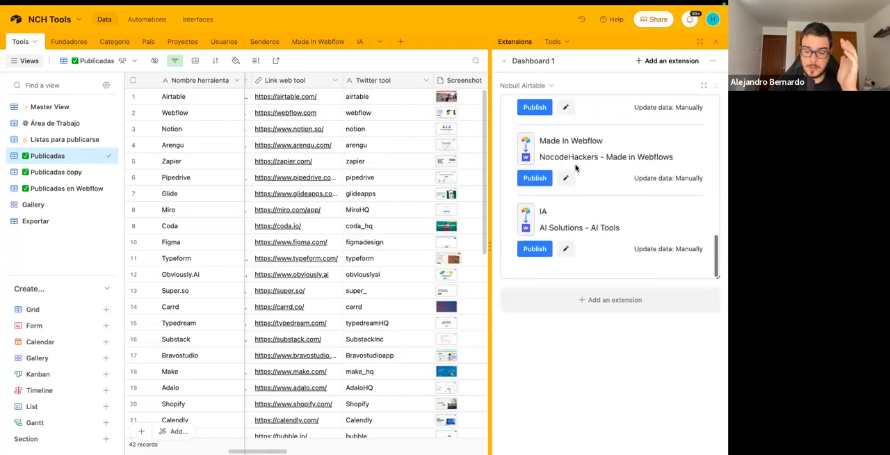
{"action": "scroll", "coordinate": [575, 167], "scroll_direction": "up", "scroll_amount": 3}
{"action": "scroll", "coordinate": [575, 168], "scroll_direction": "up", "scroll_amount": 3}
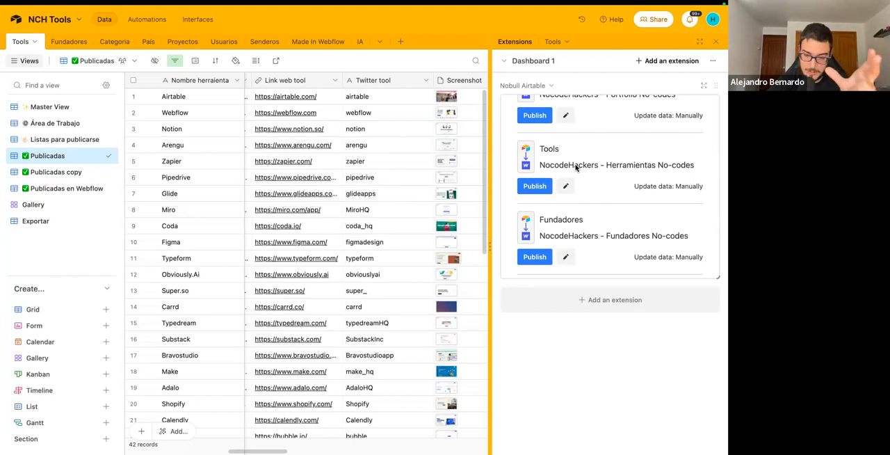
{"action": "scroll", "coordinate": [575, 167], "scroll_direction": "up", "scroll_amount": 3}
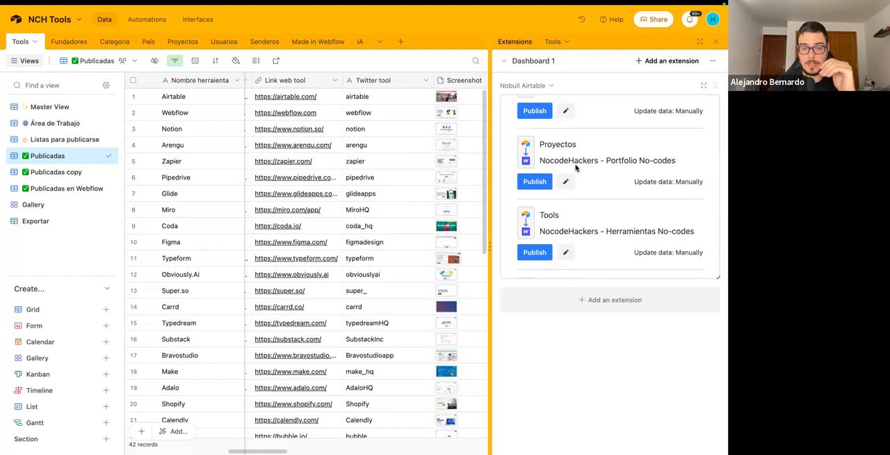
{"action": "left_click", "coordinate": [537, 181]}
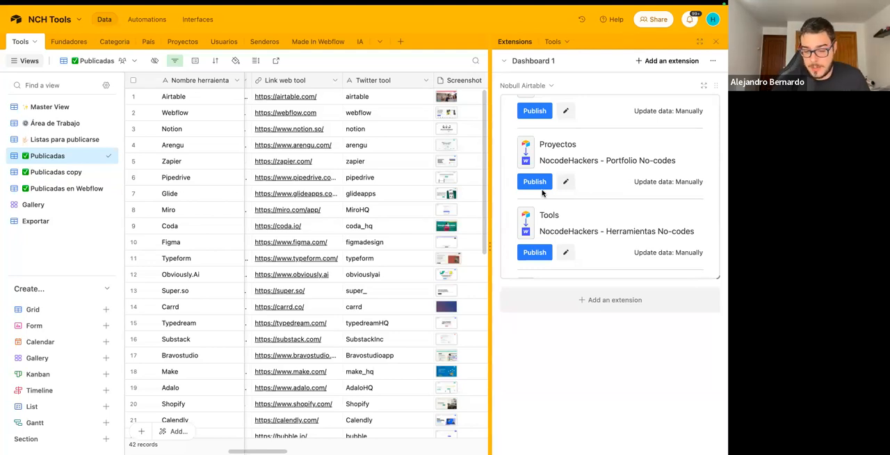
Look through the records of the Fundadores table, and view the Categoria and País tables.
{"action": "left_click", "coordinate": [66, 40]}
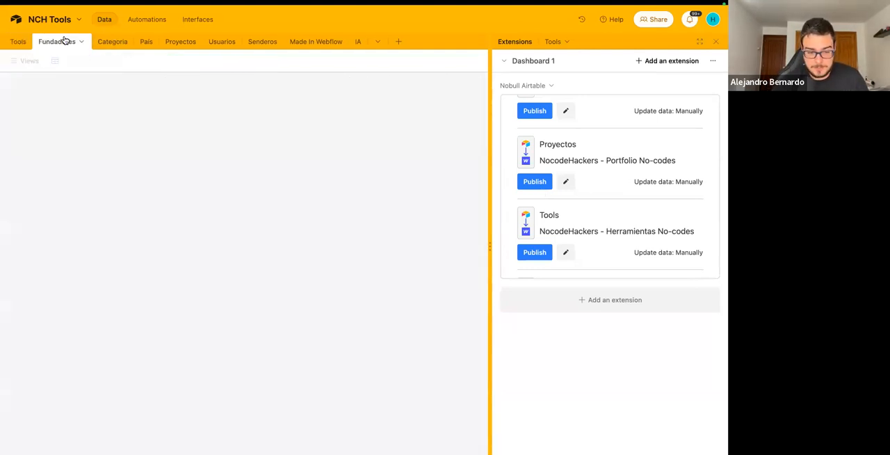
{"action": "scroll", "coordinate": [224, 126], "scroll_direction": "down", "scroll_amount": 5}
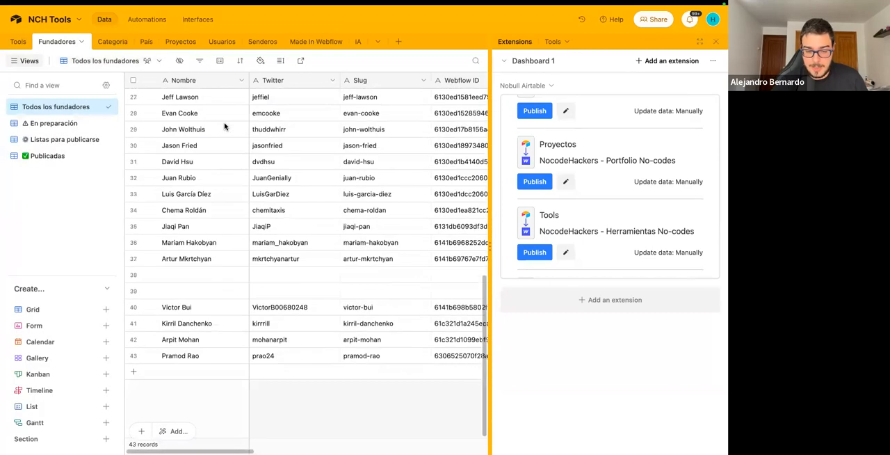
{"action": "scroll", "coordinate": [224, 125], "scroll_direction": "up", "scroll_amount": 5}
{"action": "scroll", "coordinate": [224, 125], "scroll_direction": "right", "scroll_amount": 5}
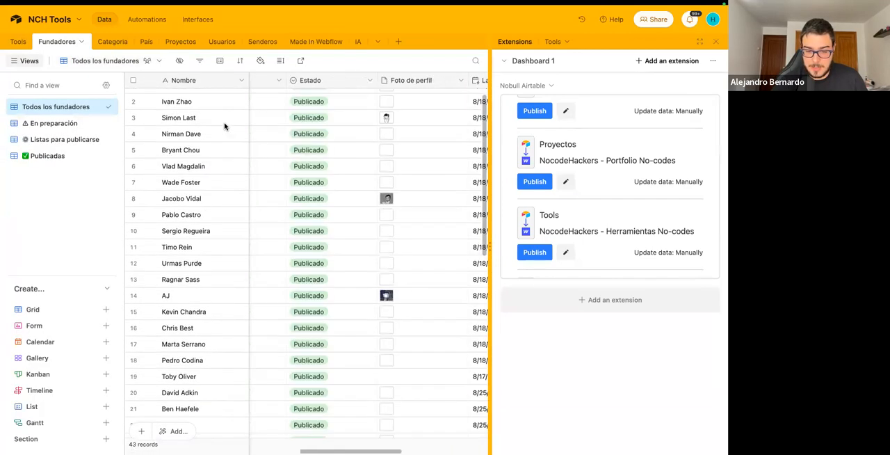
{"action": "scroll", "coordinate": [224, 125], "scroll_direction": "left", "scroll_amount": 5}
{"action": "left_click", "coordinate": [102, 41]}
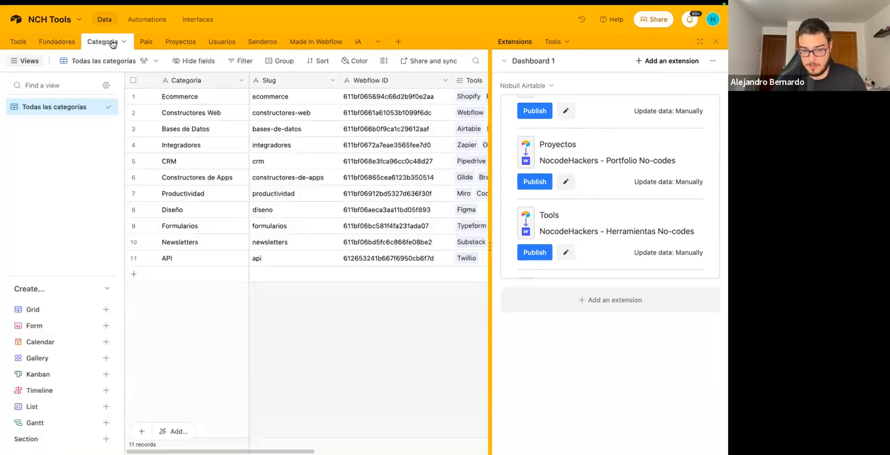
{"action": "left_click", "coordinate": [146, 41]}
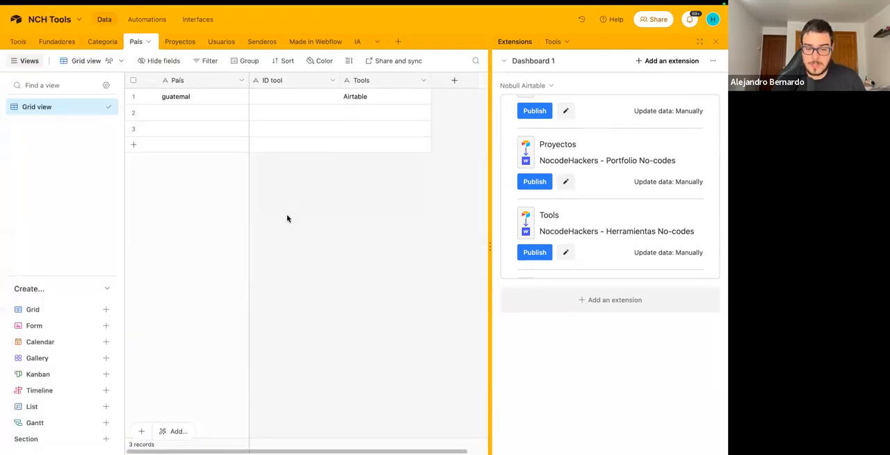
View the published records and their status fields in the Publicados view of the Proyectos table.
{"action": "left_click", "coordinate": [180, 42]}
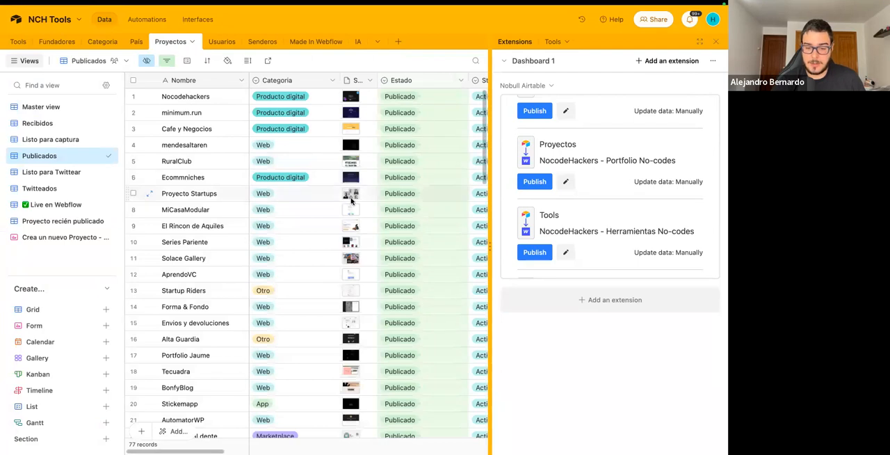
{"action": "scroll", "coordinate": [351, 200], "scroll_direction": "down", "scroll_amount": 15}
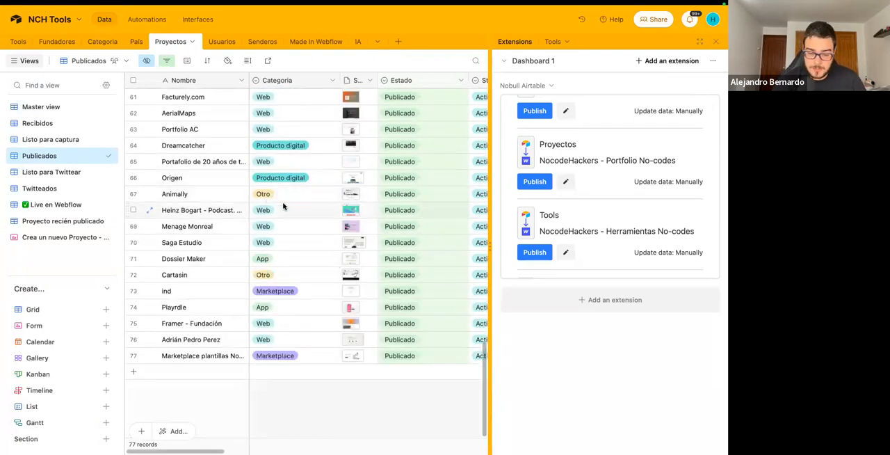
{"action": "scroll", "coordinate": [282, 205], "scroll_direction": "right", "scroll_amount": 3}
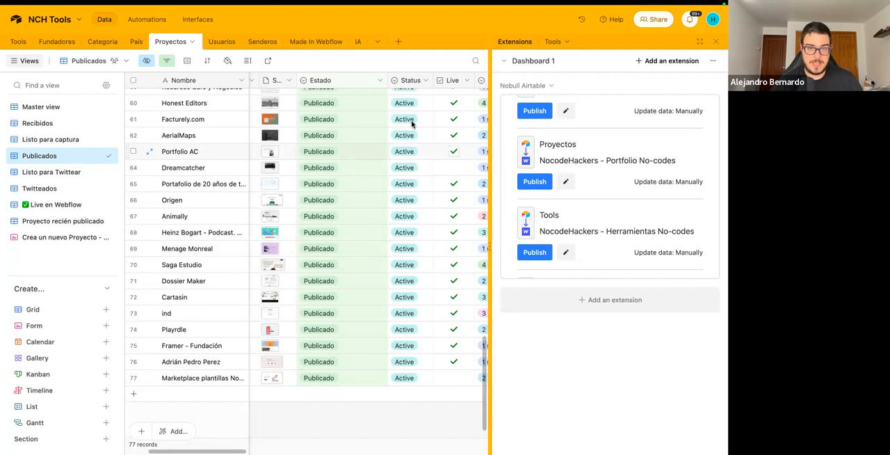
View the personal access tokens and Web API documentation in the developer hub, and return to the bases overview.
{"action": "left_click", "coordinate": [712, 20]}
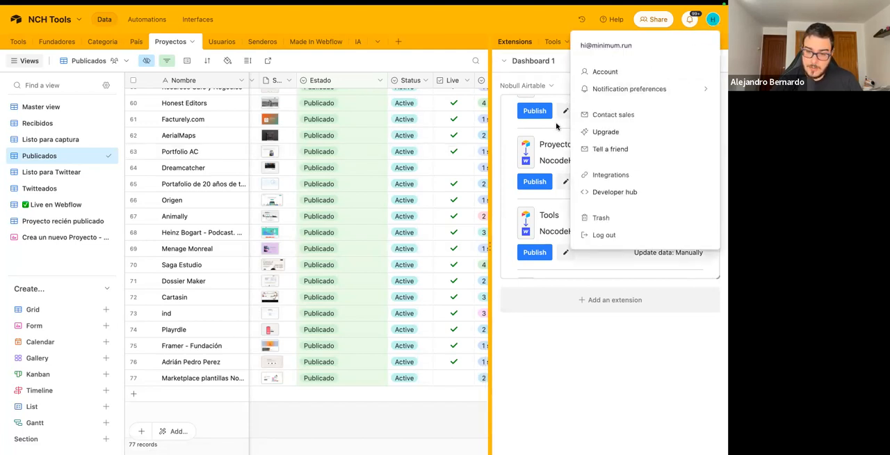
{"action": "left_click", "coordinate": [615, 194]}
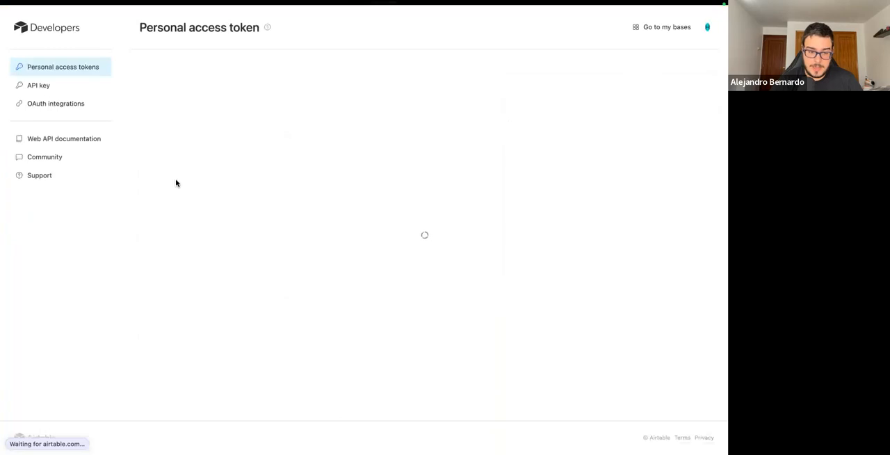
{"action": "left_click", "coordinate": [54, 144]}
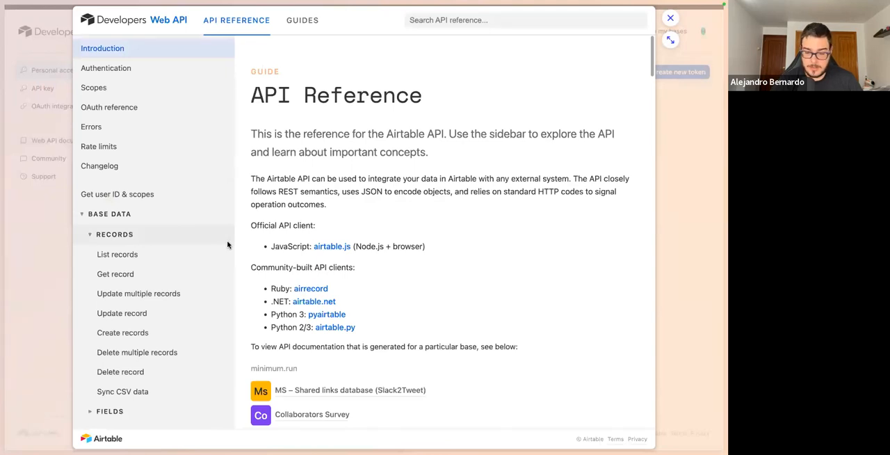
{"action": "left_click", "coordinate": [42, 278]}
{"action": "mouse_move", "coordinate": [1, 215]}
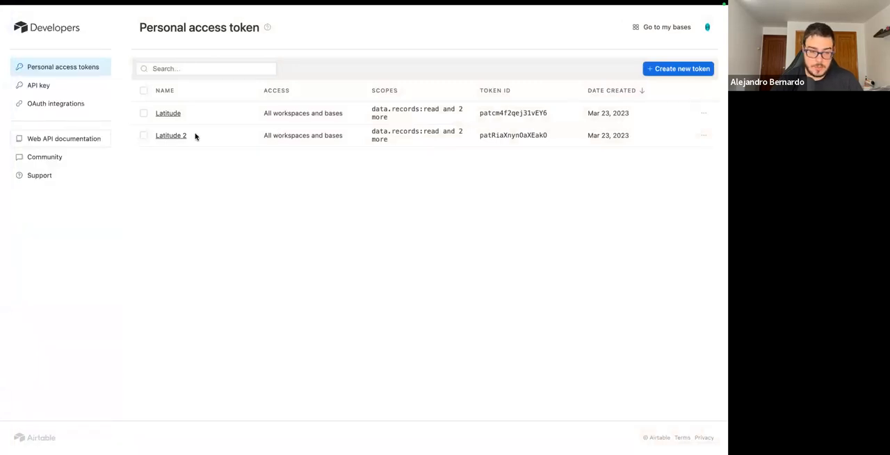
{"action": "left_click", "coordinate": [653, 29]}
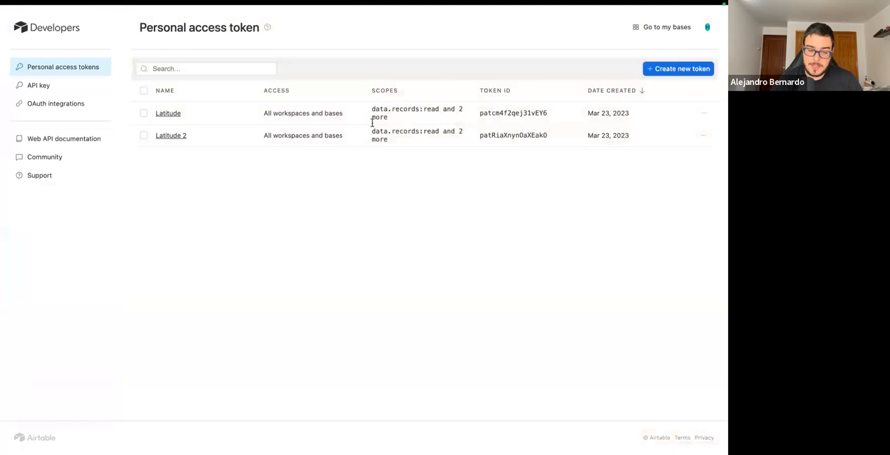
{"action": "mouse_move", "coordinate": [2, 348]}
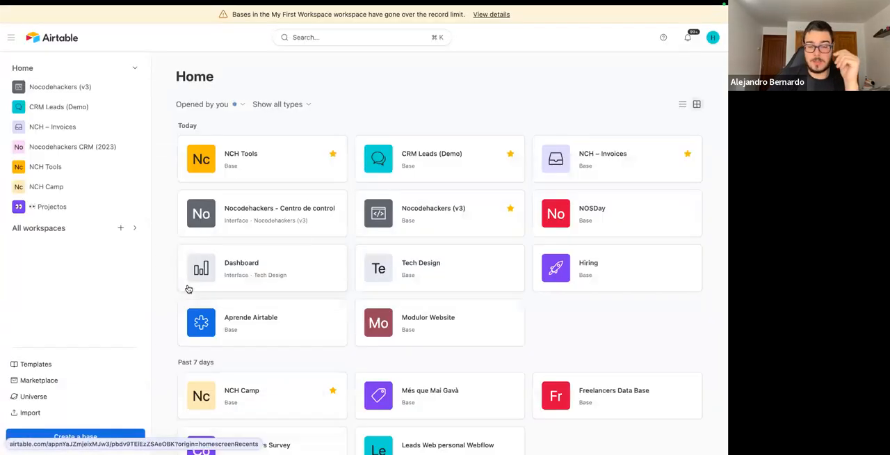
Reopen the NCH Tools base to hide its extensions, and return to the bases overview.
{"action": "left_click", "coordinate": [267, 155]}
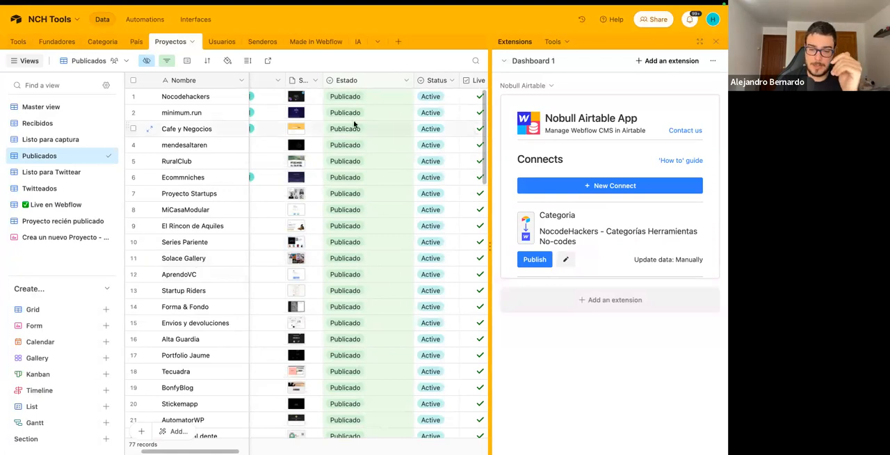
{"action": "left_click", "coordinate": [717, 42]}
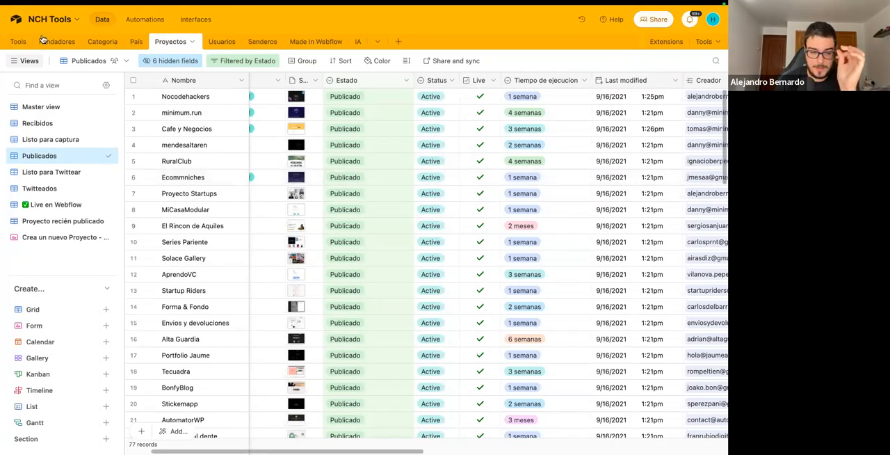
{"action": "left_click", "coordinate": [18, 21]}
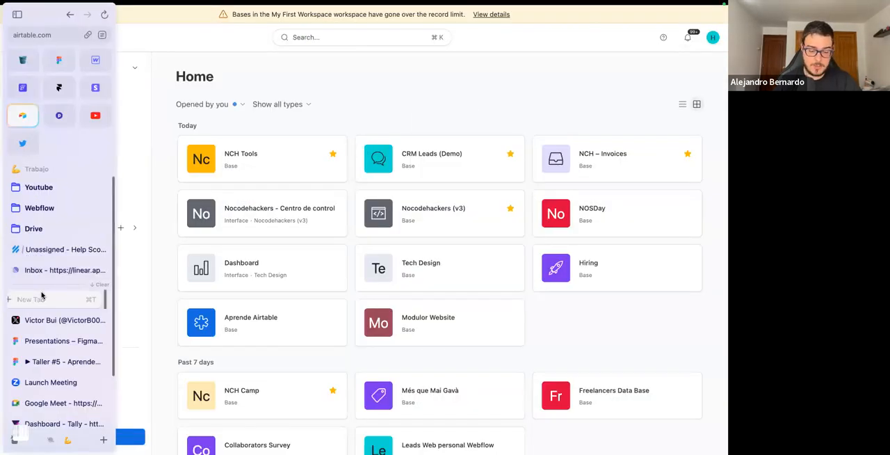
Switch to WeWeb in a new browser tab and sign in with the Google account.
{"action": "left_click", "coordinate": [44, 298]}
{"action": "type", "text": "weweb.io"}
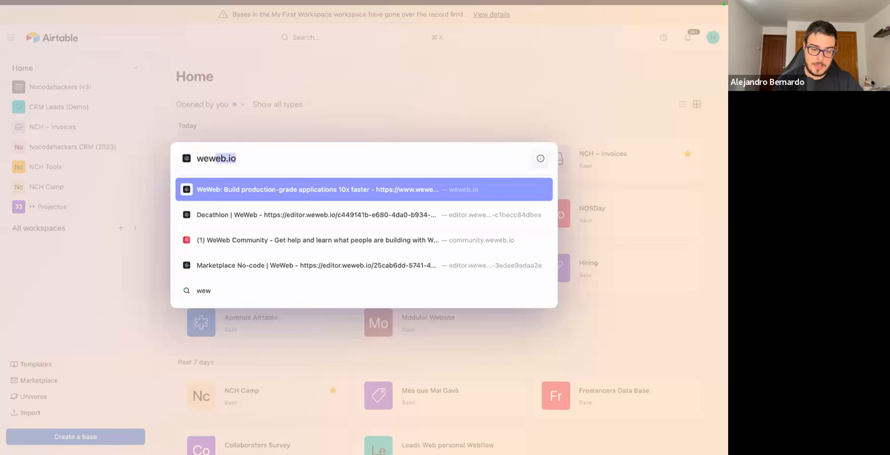
{"action": "key", "text": "Return"}
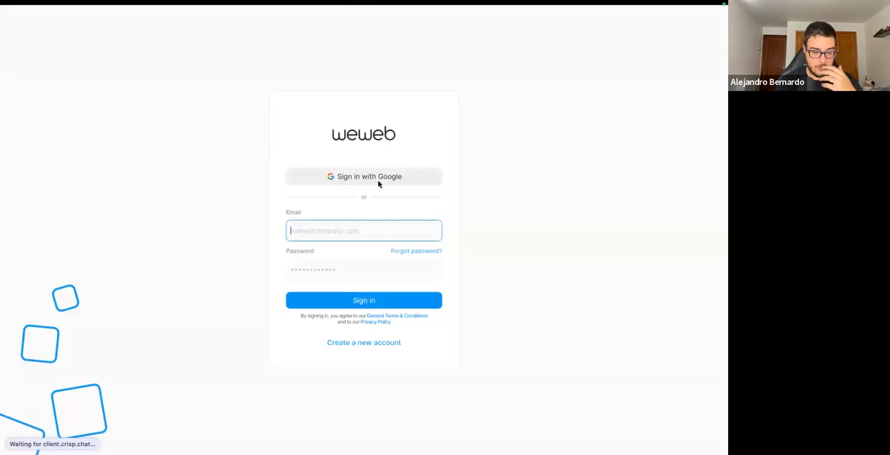
{"action": "left_click", "coordinate": [372, 181]}
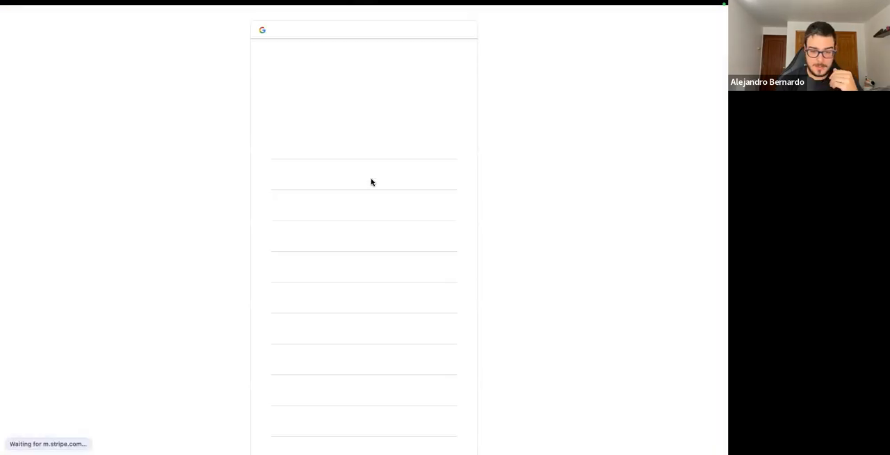
{"action": "scroll", "coordinate": [354, 264], "scroll_direction": "down", "scroll_amount": 1}
{"action": "left_click", "coordinate": [353, 265]}
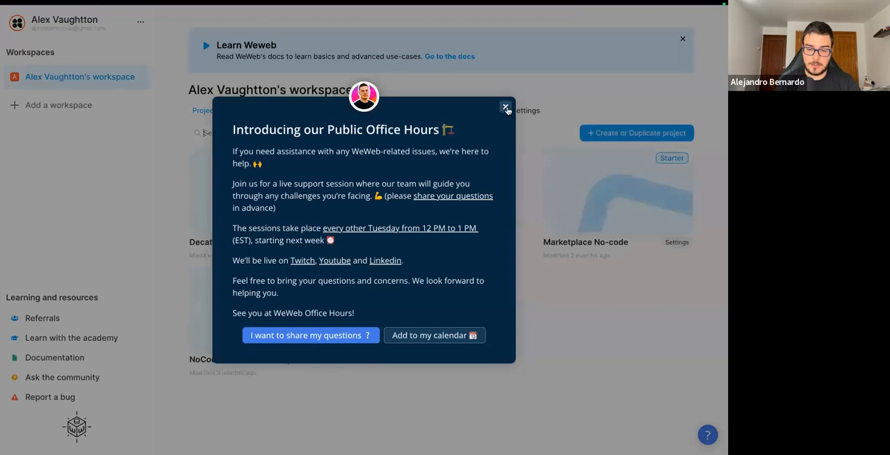
Open the Marketplace No-code project and look through the freelancer cards on its Ofertas page.
{"action": "left_click", "coordinate": [507, 108]}
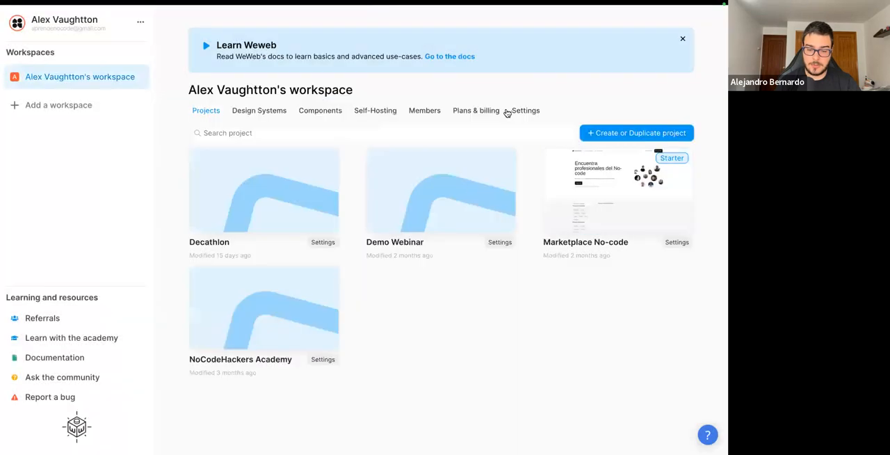
{"action": "left_click", "coordinate": [570, 190]}
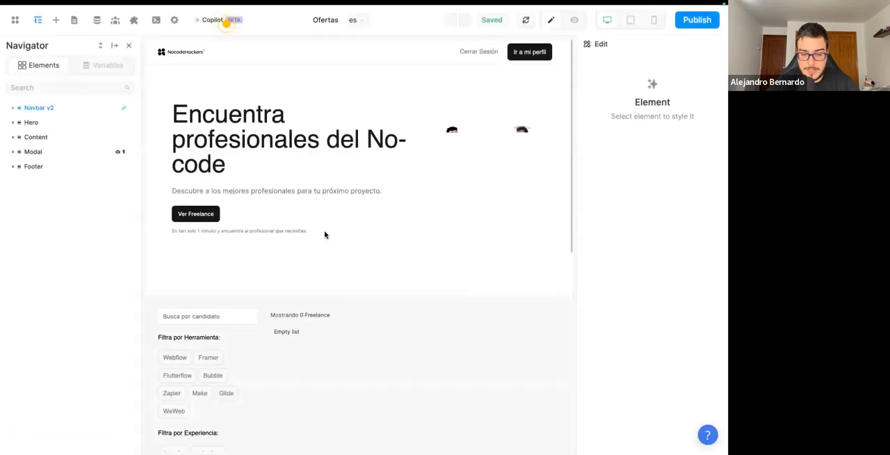
{"action": "scroll", "coordinate": [324, 234], "scroll_direction": "down", "scroll_amount": 2}
{"action": "scroll", "coordinate": [324, 235], "scroll_direction": "down", "scroll_amount": 5}
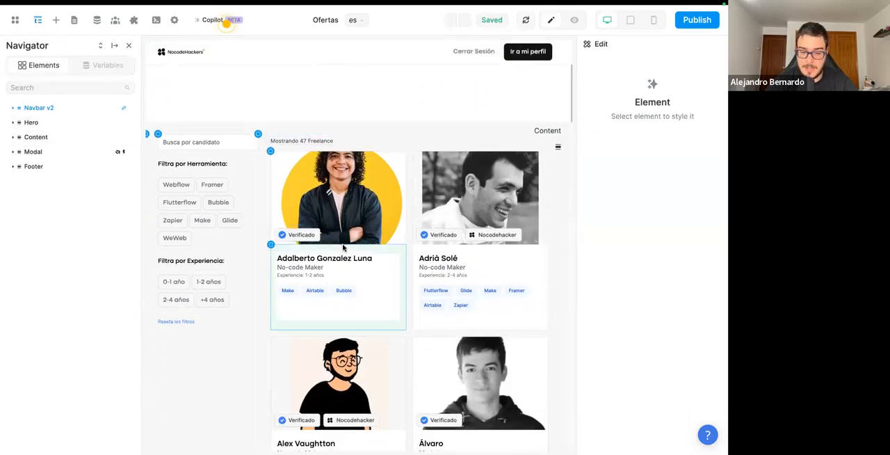
{"action": "scroll", "coordinate": [342, 247], "scroll_direction": "down", "scroll_amount": 4}
{"action": "scroll", "coordinate": [342, 247], "scroll_direction": "down", "scroll_amount": 13}
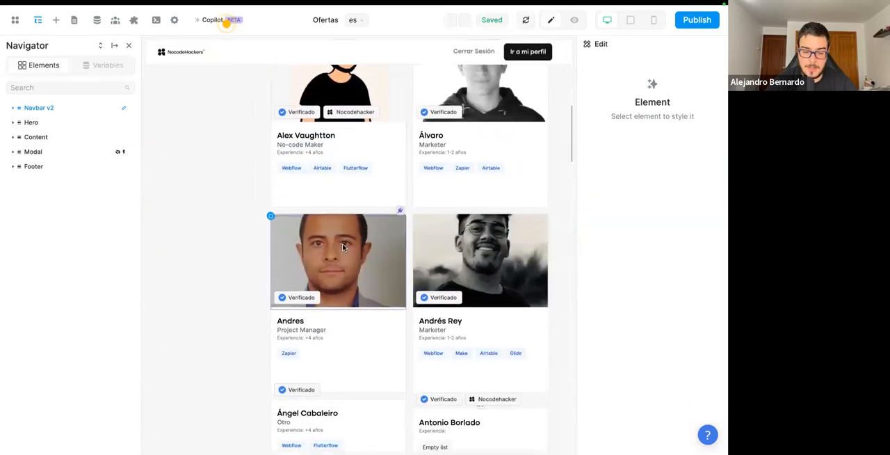
{"action": "scroll", "coordinate": [343, 246], "scroll_direction": "down", "scroll_amount": 14}
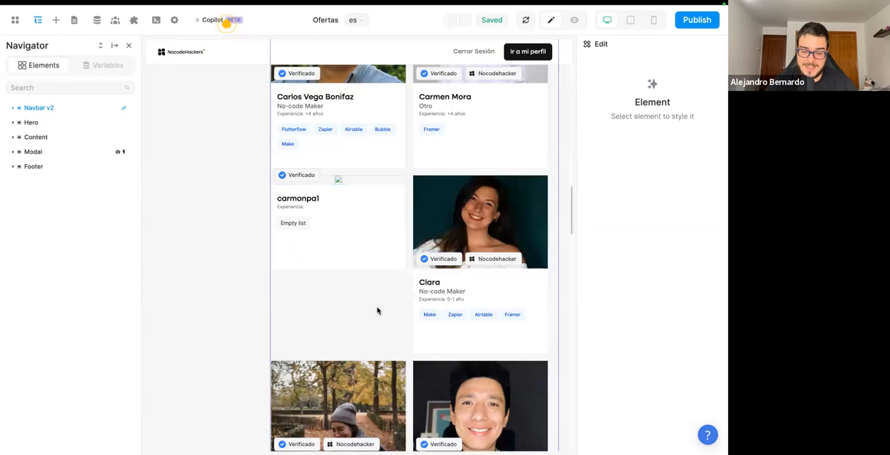
{"action": "scroll", "coordinate": [378, 311], "scroll_direction": "down", "scroll_amount": 5}
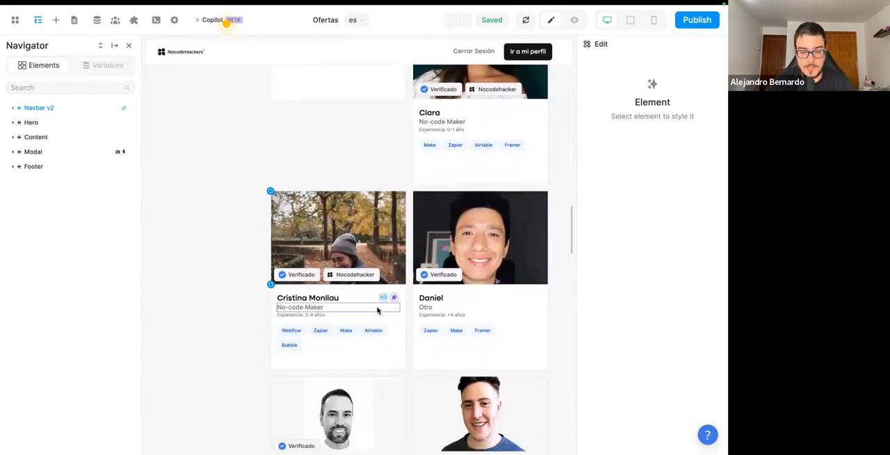
{"action": "scroll", "coordinate": [378, 311], "scroll_direction": "down", "scroll_amount": 1}
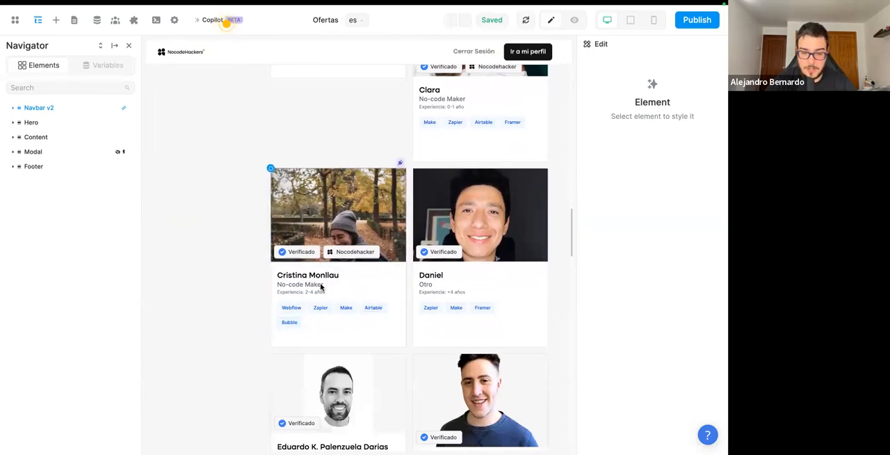
{"action": "scroll", "coordinate": [350, 208], "scroll_direction": "up", "scroll_amount": 5}
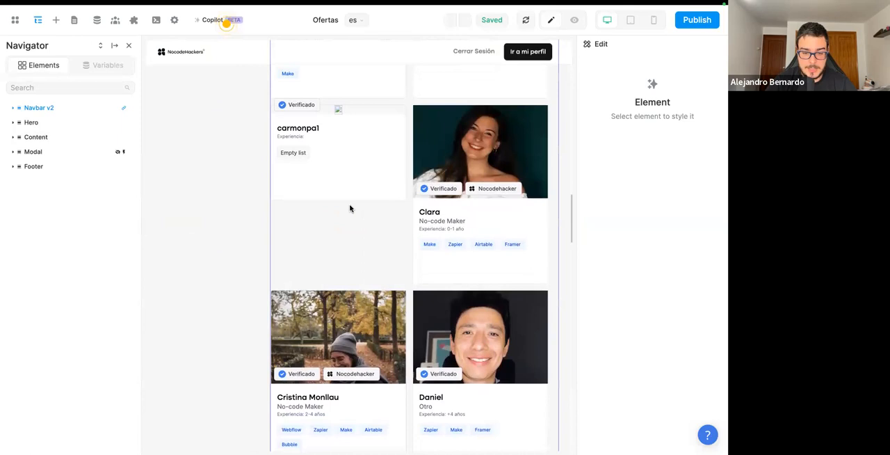
{"action": "scroll", "coordinate": [350, 208], "scroll_direction": "down", "scroll_amount": 15}
{"action": "scroll", "coordinate": [349, 208], "scroll_direction": "down", "scroll_amount": 8}
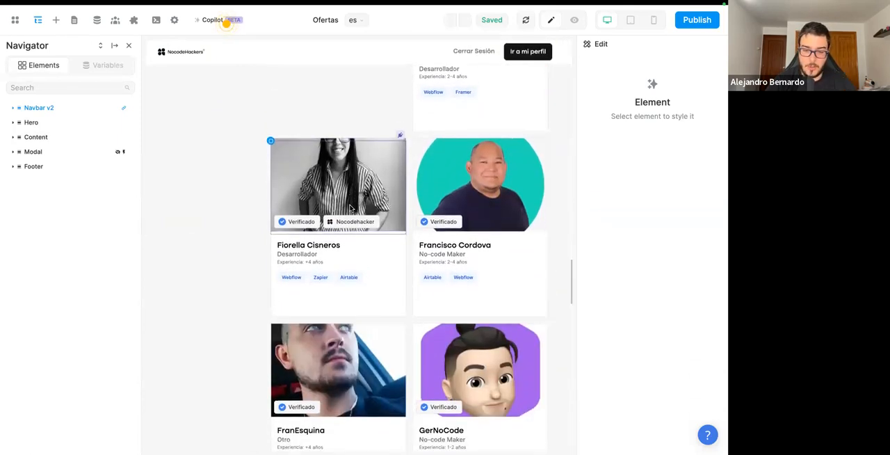
{"action": "scroll", "coordinate": [350, 208], "scroll_direction": "down", "scroll_amount": 4}
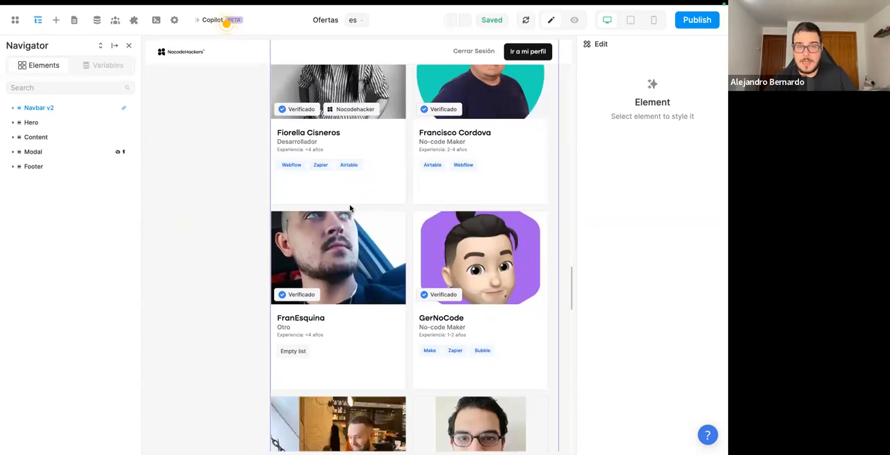
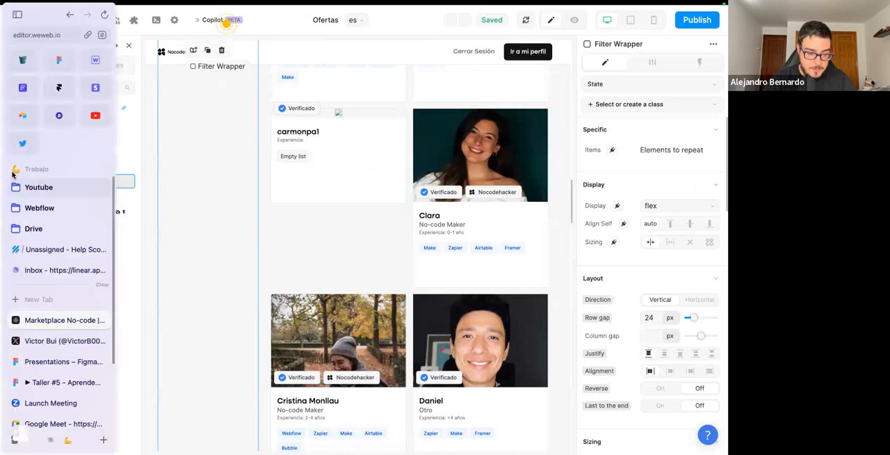
Switch back to Airtable, open the CRM Leads (Demo) base and show the Leads Ganados view of the Leads table.
{"action": "left_click", "coordinate": [24, 115]}
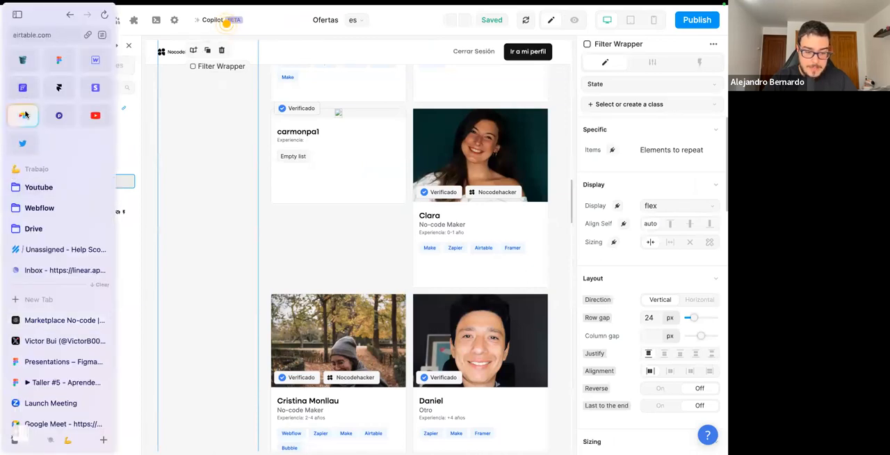
{"action": "left_click", "coordinate": [438, 177]}
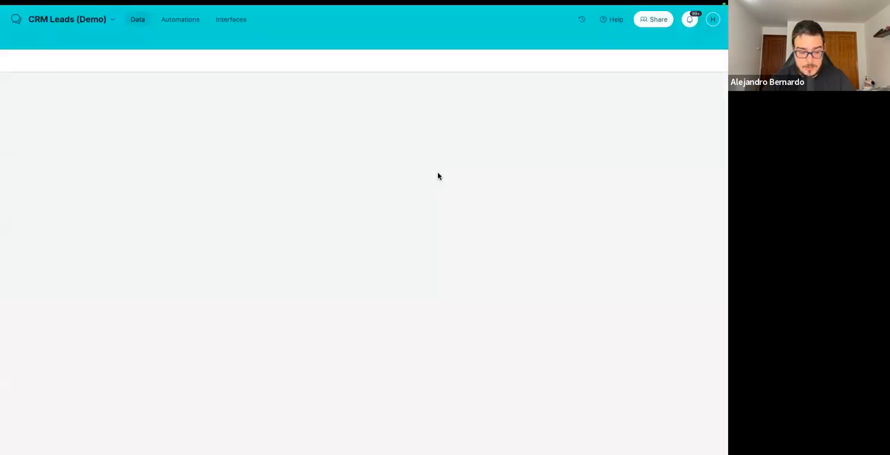
{"action": "mouse_move", "coordinate": [64, 412]}
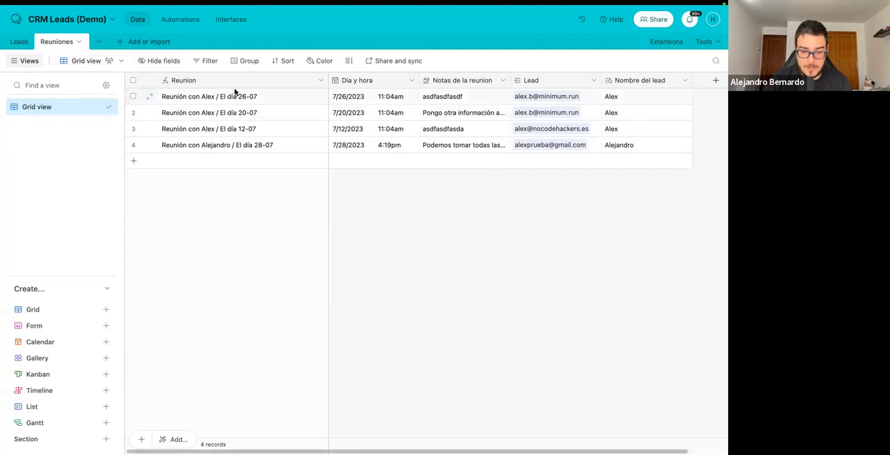
{"action": "left_click", "coordinate": [20, 42]}
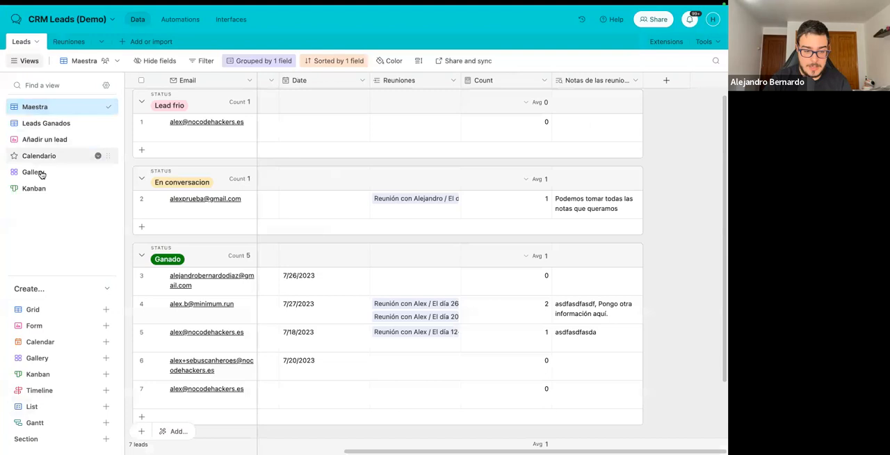
{"action": "left_click", "coordinate": [62, 123]}
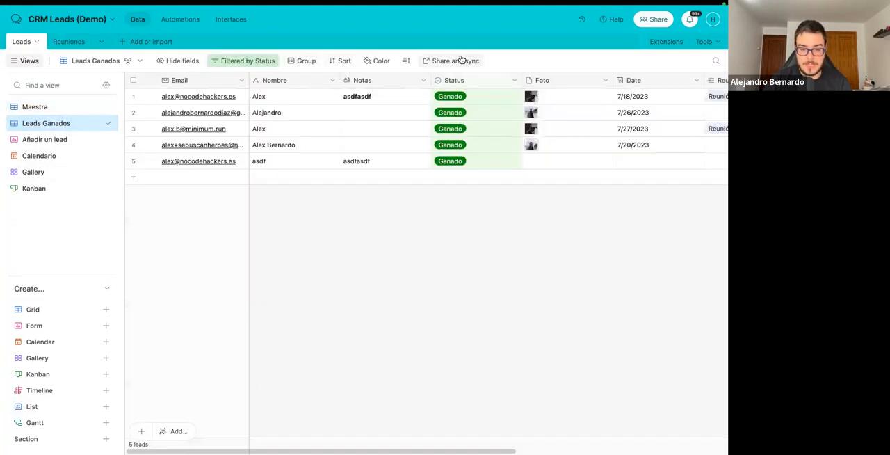
Create an embed of the Leads Ganados view with the desktop card layout enabled and the view controls disabled.
{"action": "left_click", "coordinate": [461, 61]}
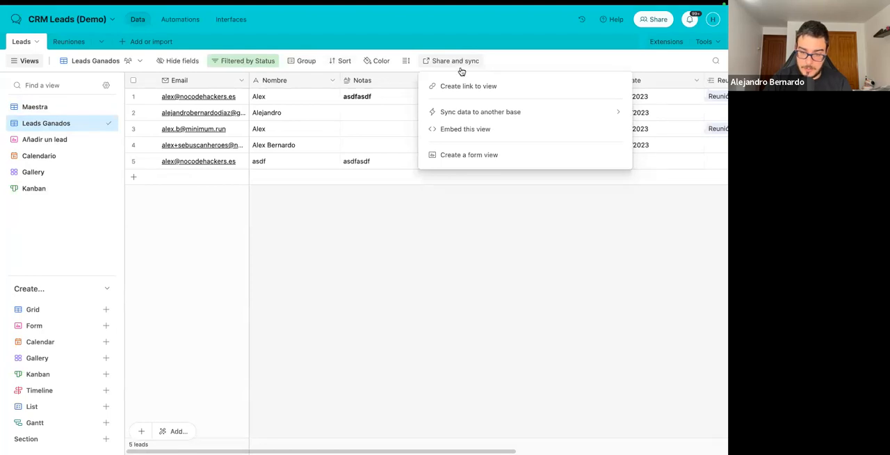
{"action": "left_click", "coordinate": [459, 130]}
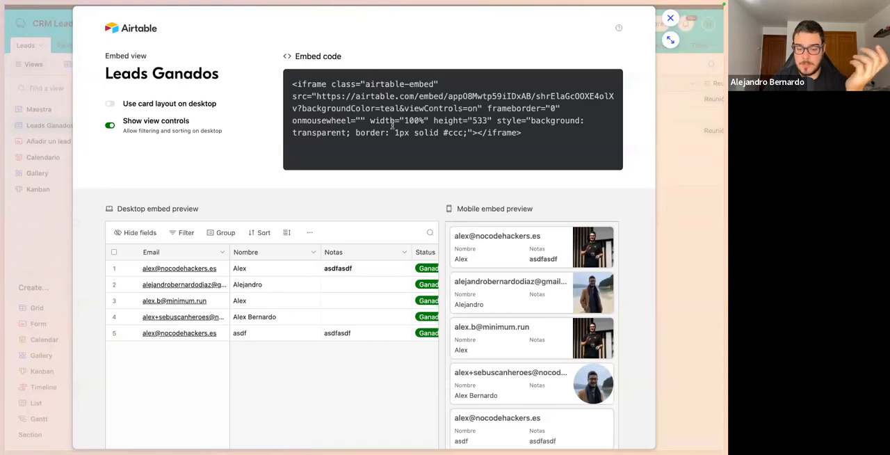
{"action": "scroll", "coordinate": [391, 125], "scroll_direction": "down", "scroll_amount": 1}
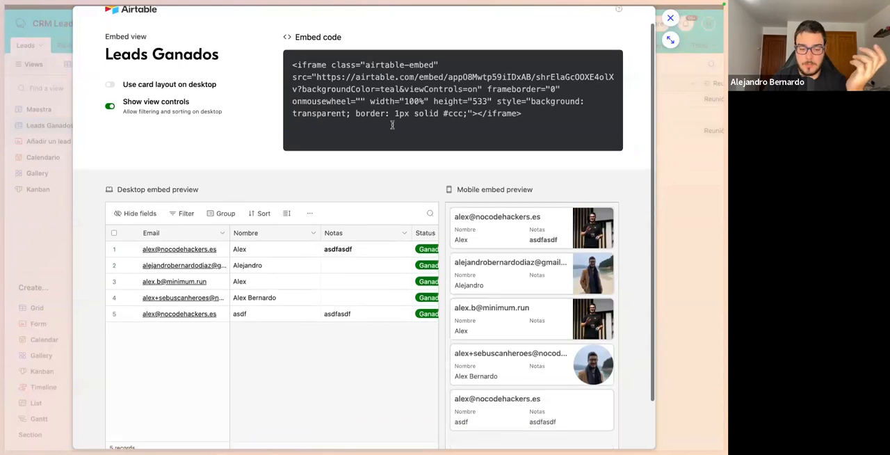
{"action": "left_click", "coordinate": [112, 87]}
{"action": "scroll", "coordinate": [206, 199], "scroll_direction": "down", "scroll_amount": 2}
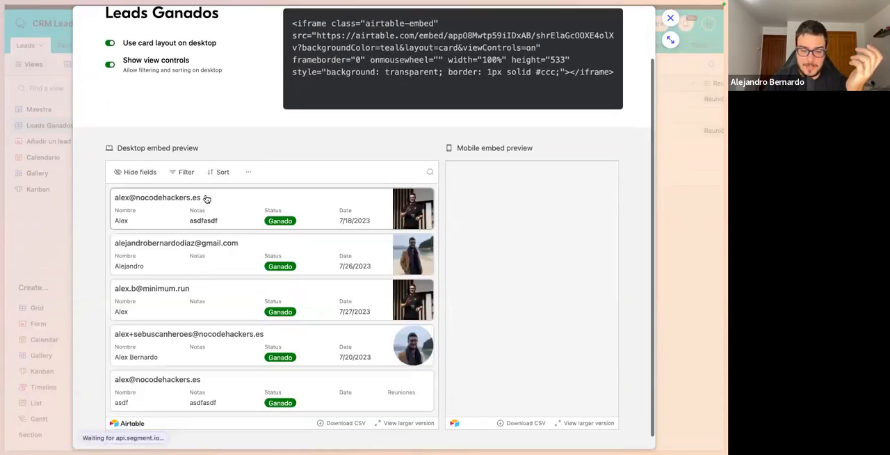
{"action": "scroll", "coordinate": [218, 173], "scroll_direction": "down", "scroll_amount": 1}
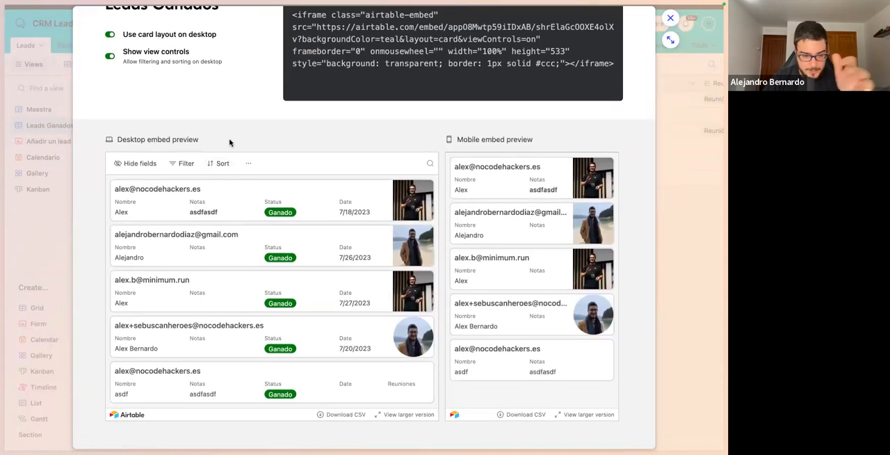
{"action": "left_click", "coordinate": [110, 60]}
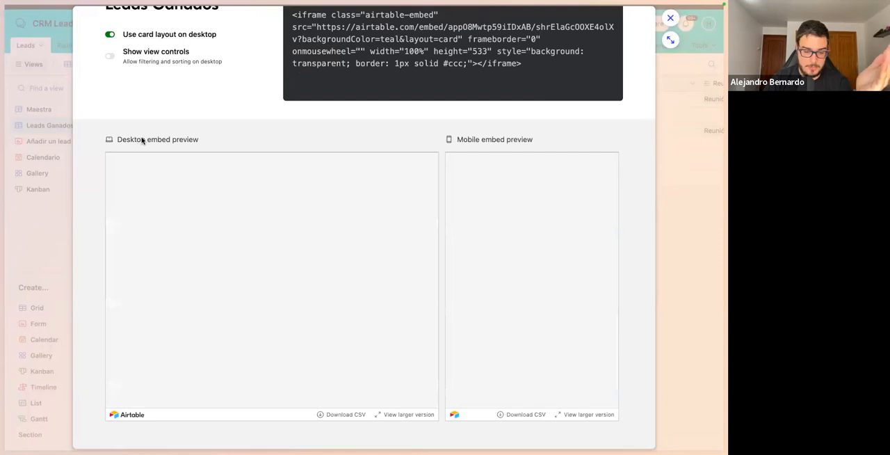
{"action": "scroll", "coordinate": [210, 84], "scroll_direction": "up", "scroll_amount": 2}
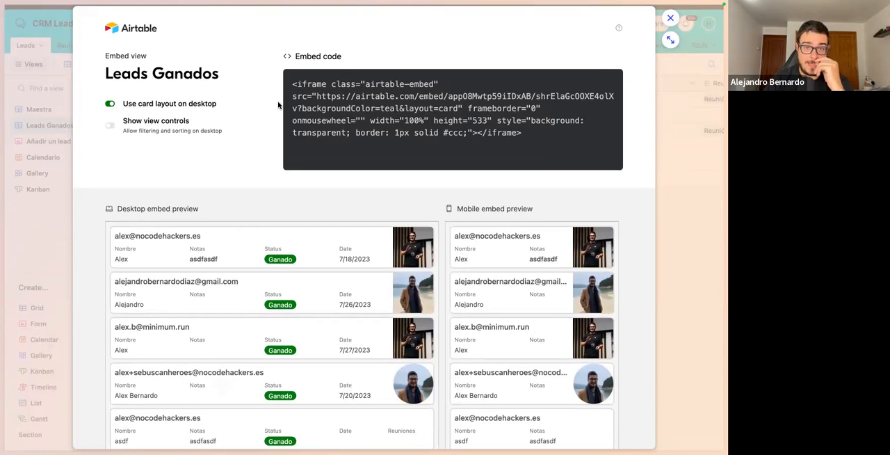
Search the web in a new browser tab for "plugin airtable wordpress" and open the Air WP Sync plugin page on WordPress.org.
{"action": "mouse_move", "coordinate": [2, 244]}
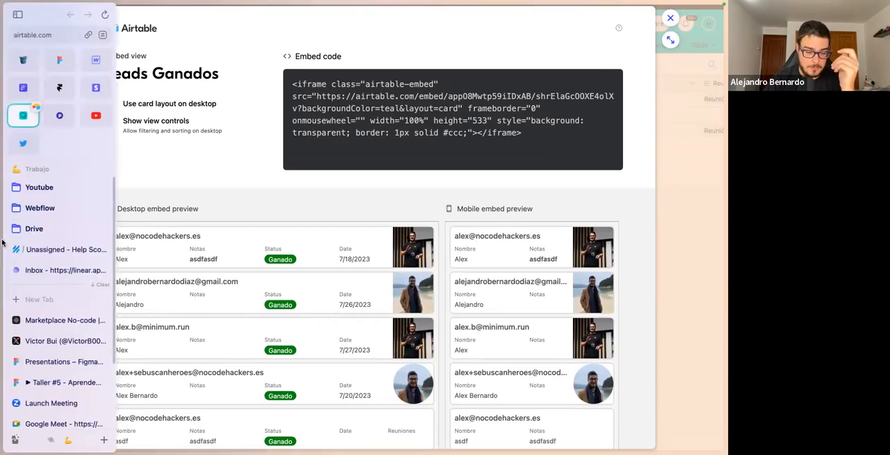
{"action": "left_click", "coordinate": [28, 294]}
{"action": "type", "text": "plugin "}
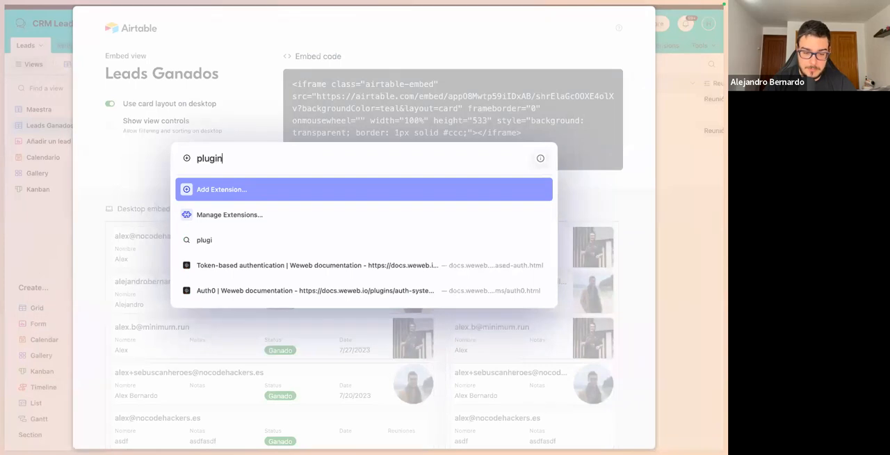
{"action": "type", "text": "airtable "}
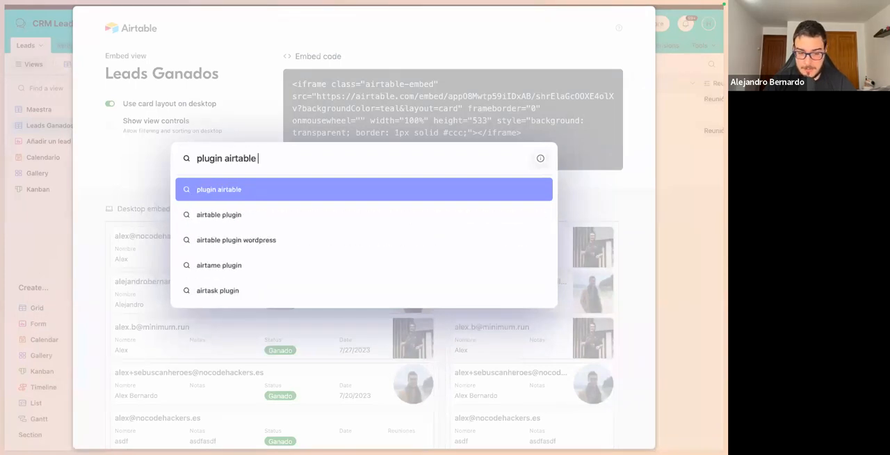
{"action": "type", "text": "wordpress"}
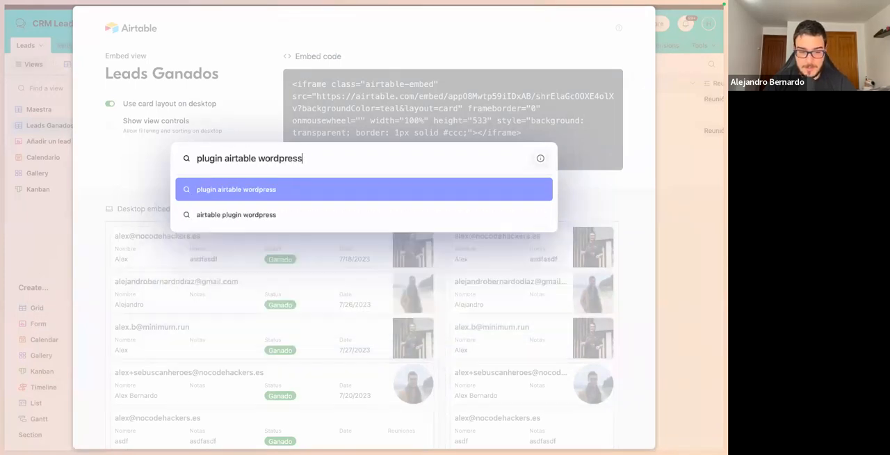
{"action": "key", "text": "Return"}
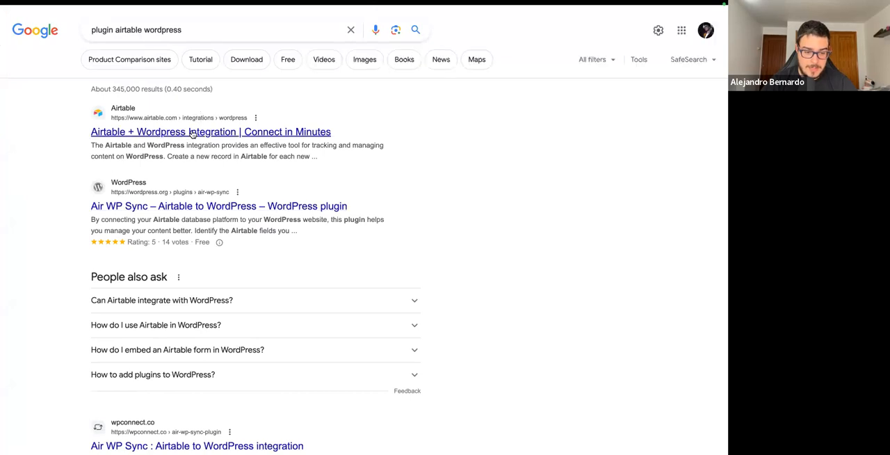
{"action": "left_click", "coordinate": [182, 207]}
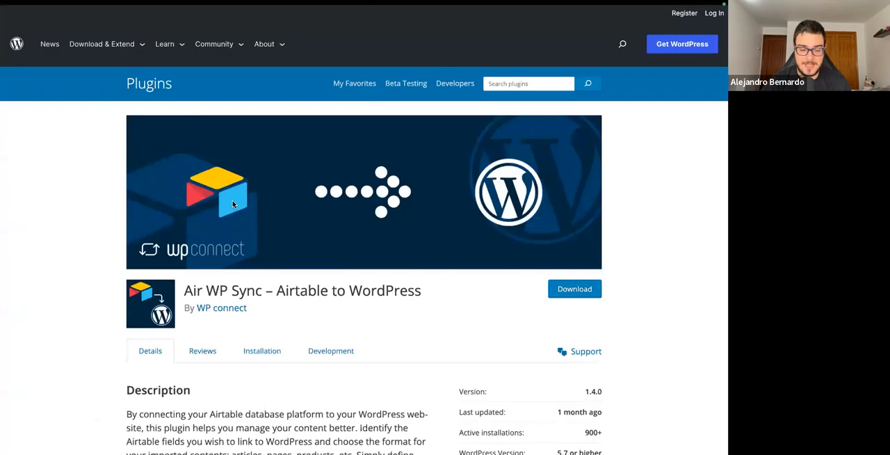
Look through the Air WP Sync plugin's description, features and setup instructions, and return to the search results.
{"action": "scroll", "coordinate": [233, 204], "scroll_direction": "down", "scroll_amount": 6}
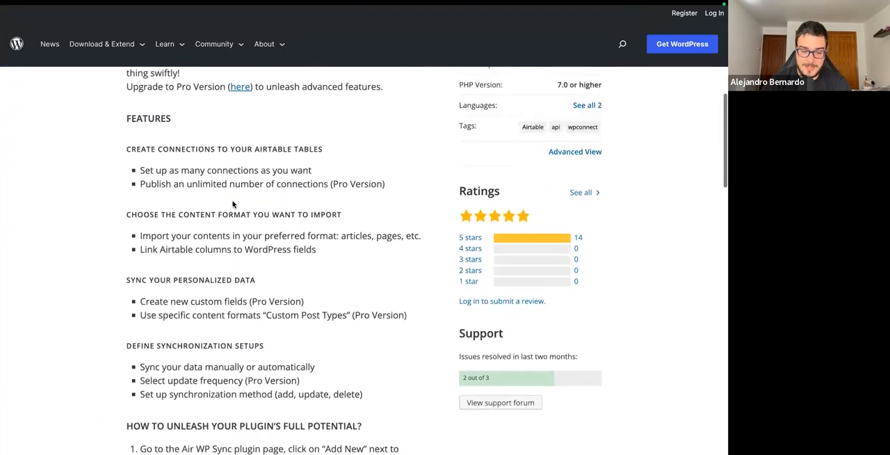
{"action": "scroll", "coordinate": [233, 203], "scroll_direction": "down", "scroll_amount": 3}
{"action": "scroll", "coordinate": [233, 204], "scroll_direction": "down", "scroll_amount": 2}
{"action": "scroll", "coordinate": [233, 203], "scroll_direction": "up", "scroll_amount": 3}
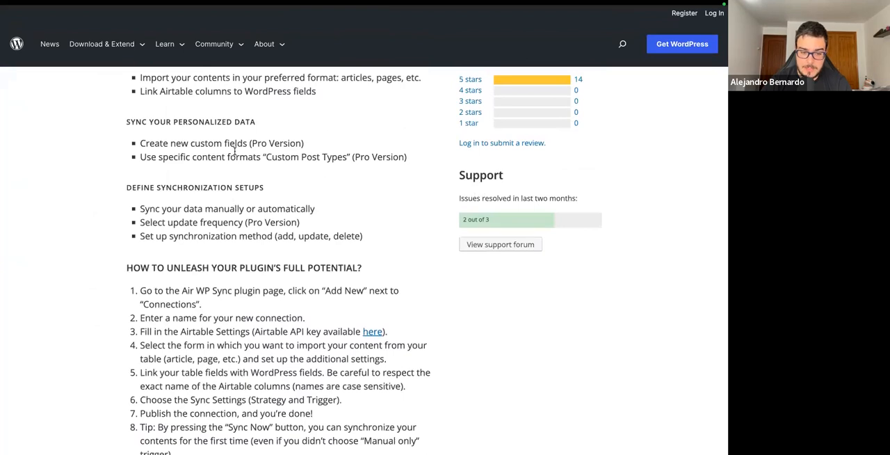
{"action": "scroll", "coordinate": [234, 204], "scroll_direction": "up", "scroll_amount": 2}
{"action": "scroll", "coordinate": [327, 249], "scroll_direction": "up", "scroll_amount": 6}
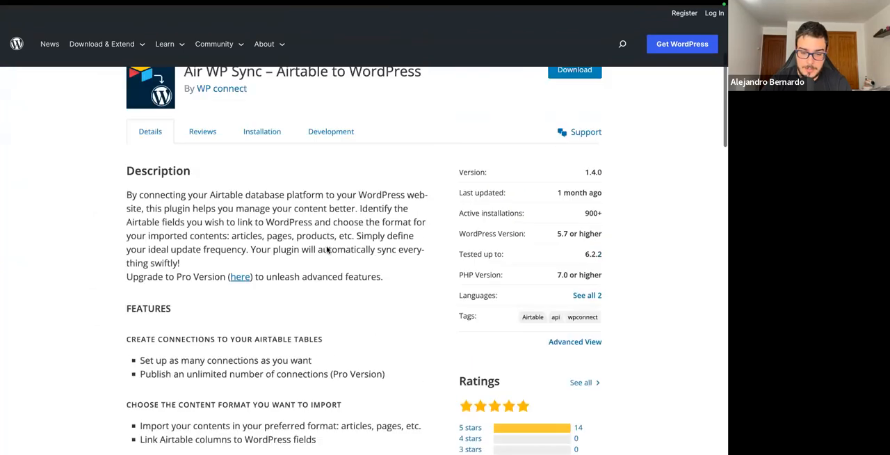
{"action": "scroll", "coordinate": [327, 248], "scroll_direction": "up", "scroll_amount": 2}
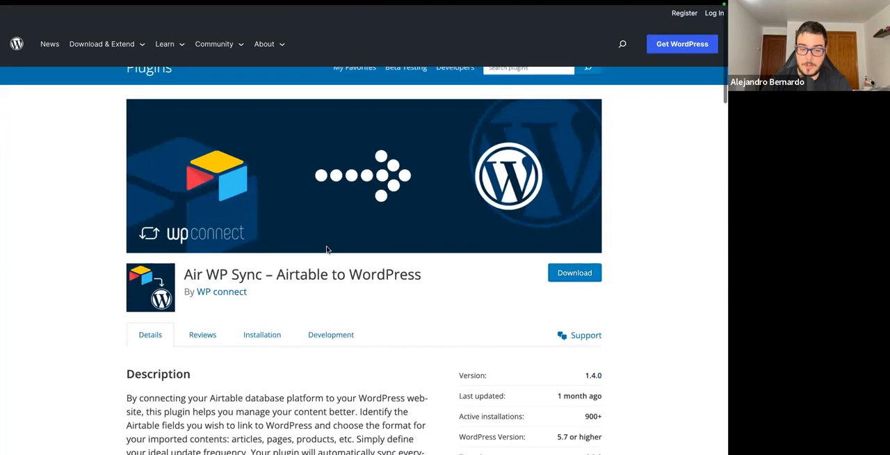
{"action": "key", "text": "alt+Left"}
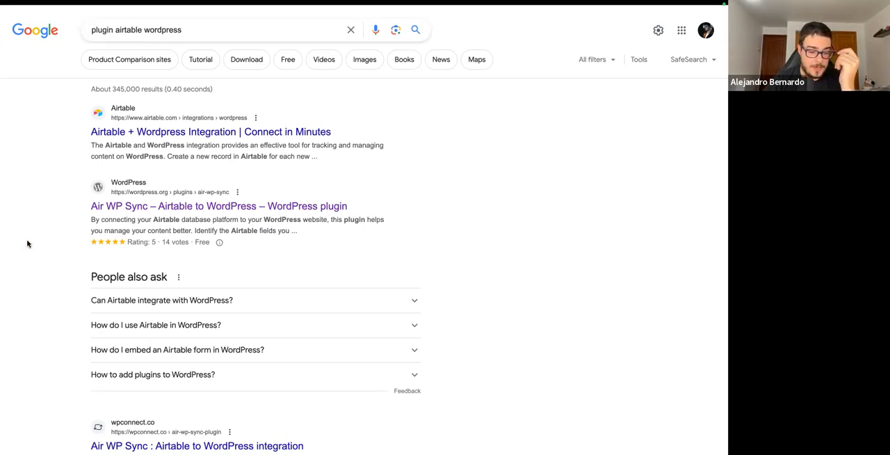
Return to Airtable to close the Leads Ganados embed page, and view the sources available for adding or importing a table.
{"action": "mouse_move", "coordinate": [2, 231]}
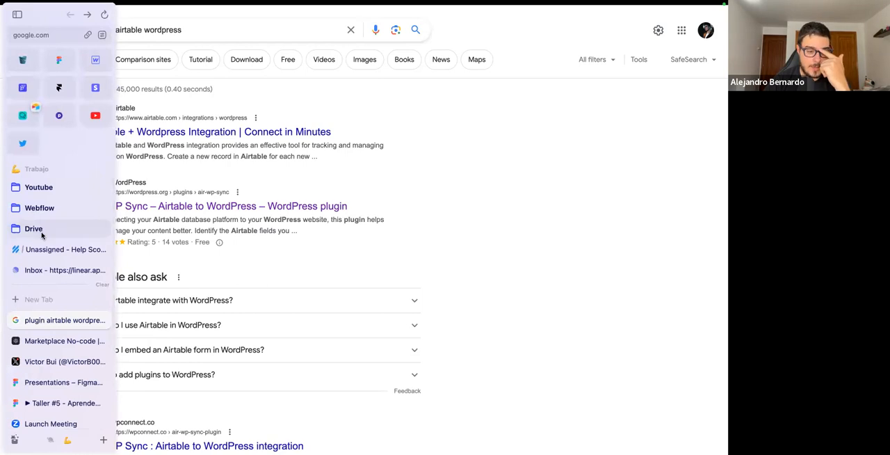
{"action": "left_click", "coordinate": [31, 116]}
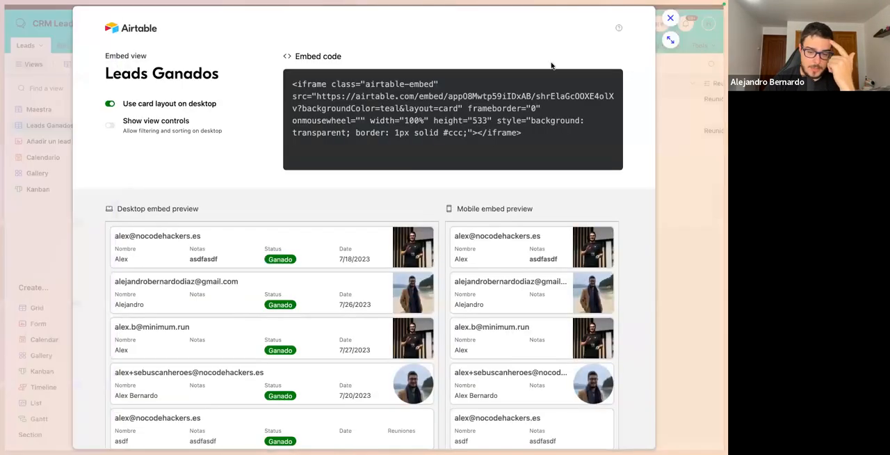
{"action": "left_click", "coordinate": [671, 28]}
{"action": "left_click", "coordinate": [332, 250]}
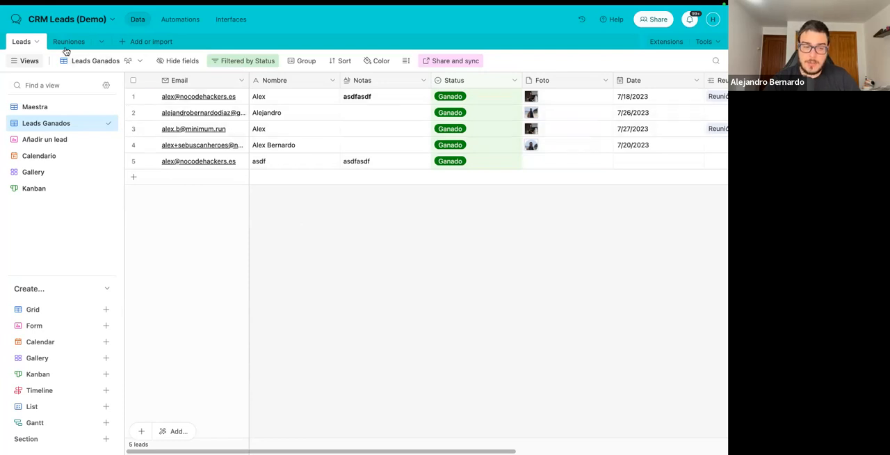
{"action": "left_click", "coordinate": [138, 42]}
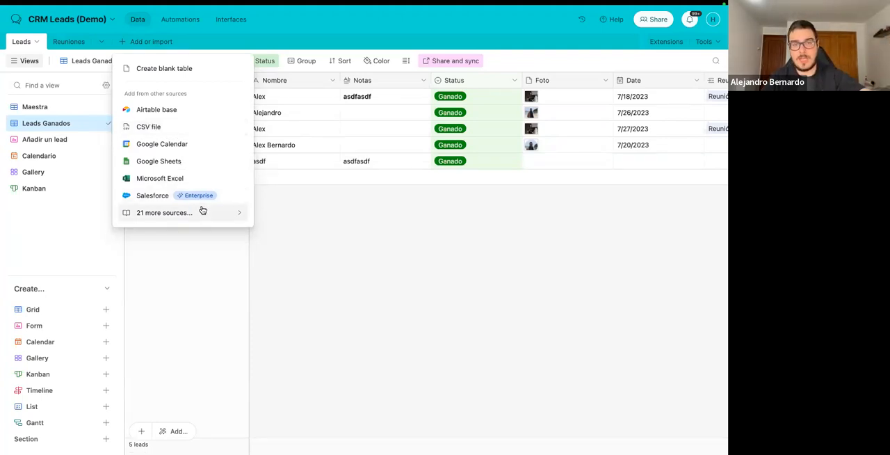
{"action": "left_click", "coordinate": [329, 220]}
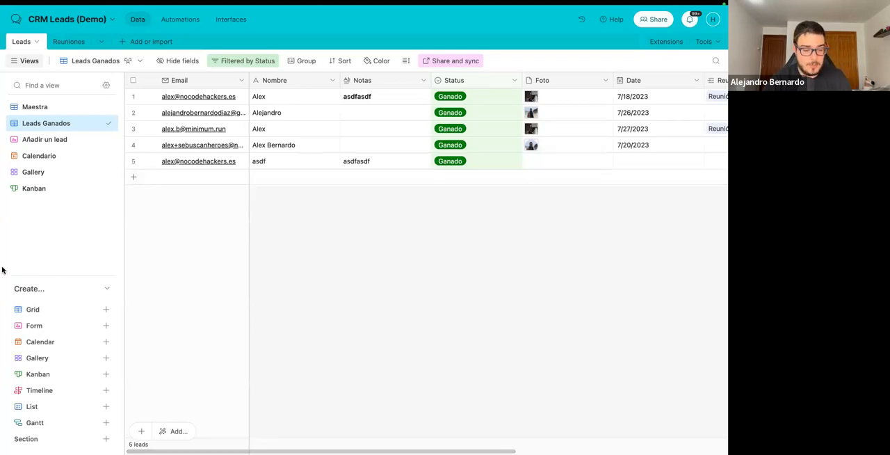
Search the web in a new browser tab for "smartsheets" and open the pricing page of the Smartsheet website.
{"action": "mouse_move", "coordinate": [4, 268]}
{"action": "left_click", "coordinate": [25, 297]}
{"action": "type", "text": "smartsheets"}
{"action": "key", "text": "Down"}
{"action": "key", "text": "Up"}
{"action": "key", "text": "Return"}
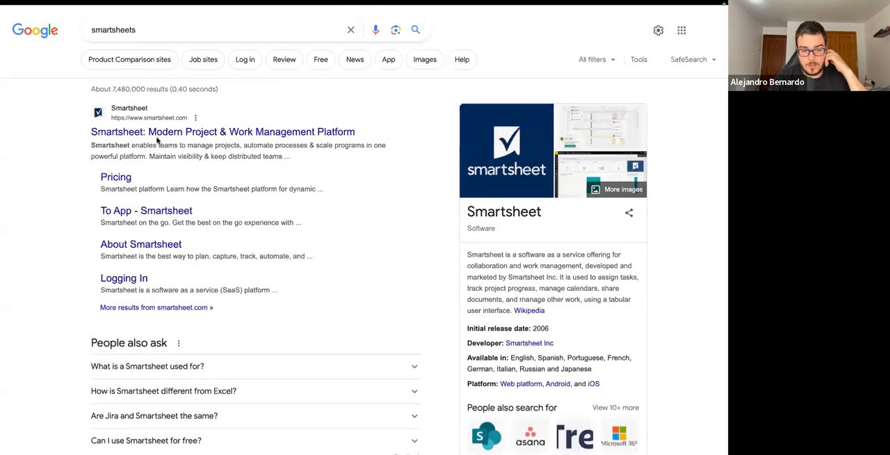
{"action": "left_click", "coordinate": [157, 137]}
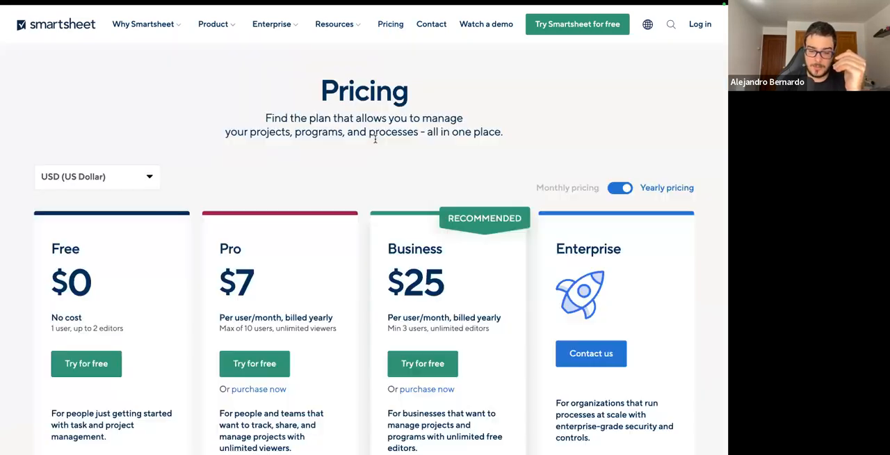
Compare the prices and included features of the Free, Pro, Business and Enterprise plans on Smartsheet's pricing page.
{"action": "scroll", "coordinate": [375, 139], "scroll_direction": "down", "scroll_amount": 5}
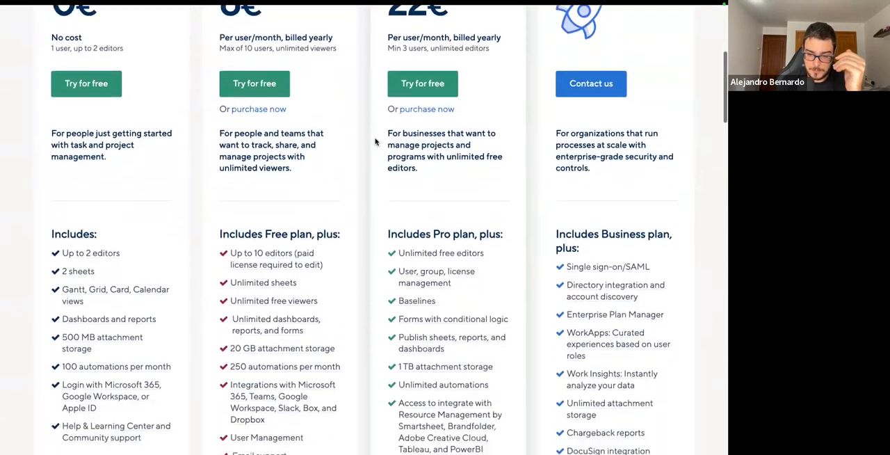
{"action": "scroll", "coordinate": [375, 142], "scroll_direction": "up", "scroll_amount": 3}
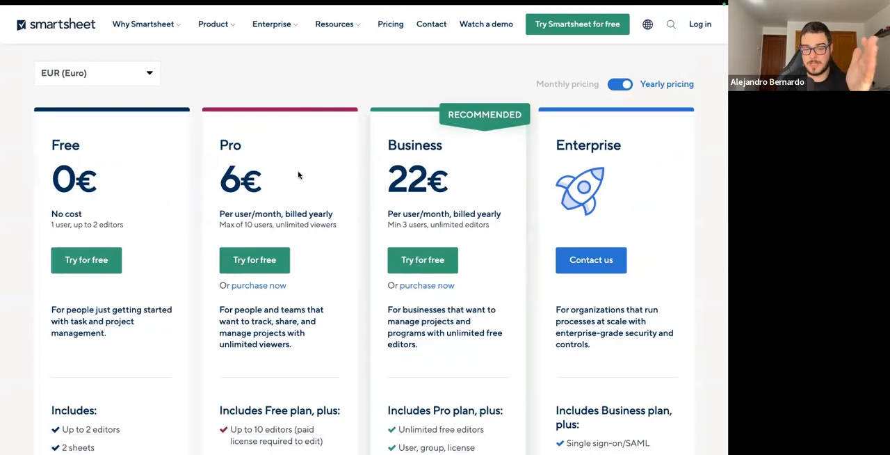
{"action": "scroll", "coordinate": [264, 200], "scroll_direction": "down", "scroll_amount": 5}
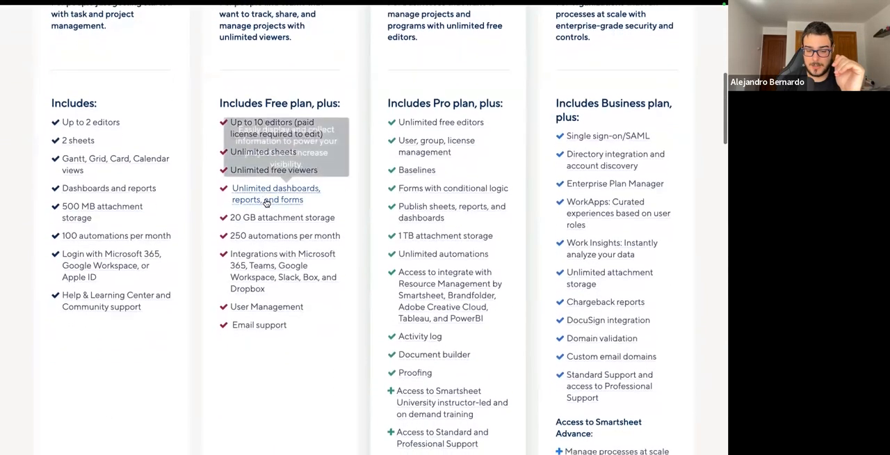
{"action": "scroll", "coordinate": [326, 298], "scroll_direction": "down", "scroll_amount": 3}
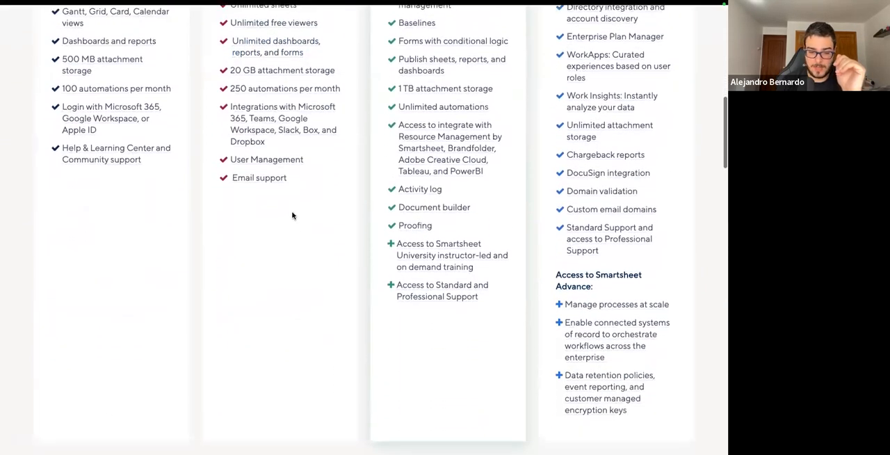
{"action": "scroll", "coordinate": [292, 215], "scroll_direction": "up", "scroll_amount": 10}
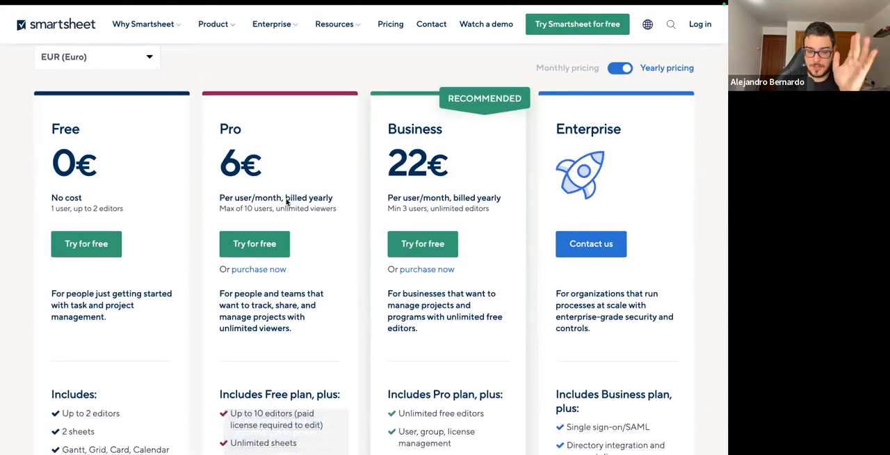